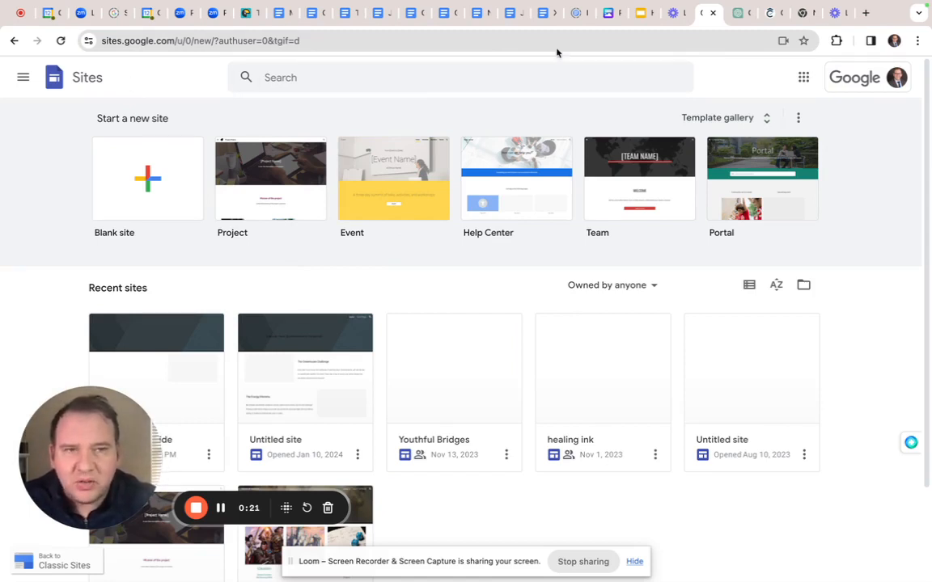
Step: Browse the list of Google apps in the apps launcher, then close it
click(804, 81)
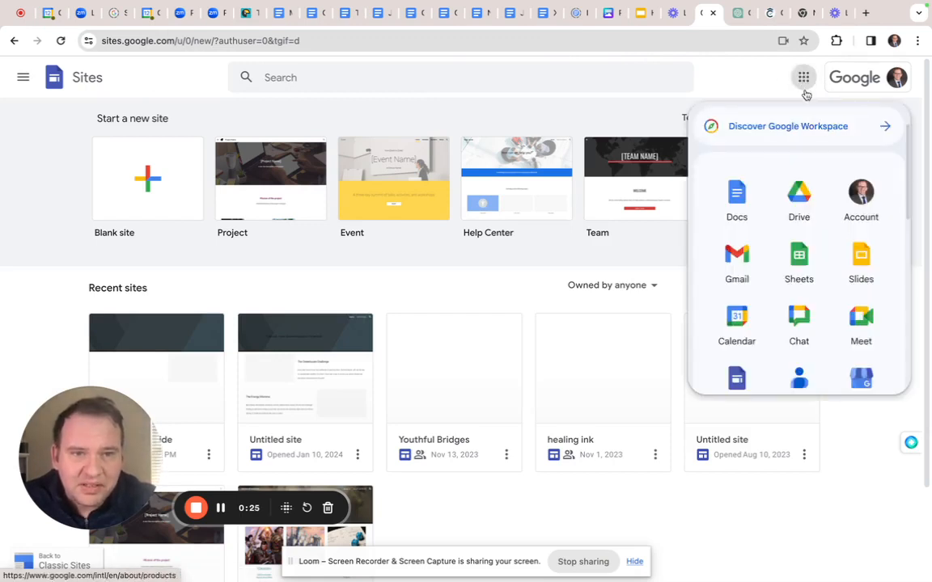
scroll(796, 297, down, 2)
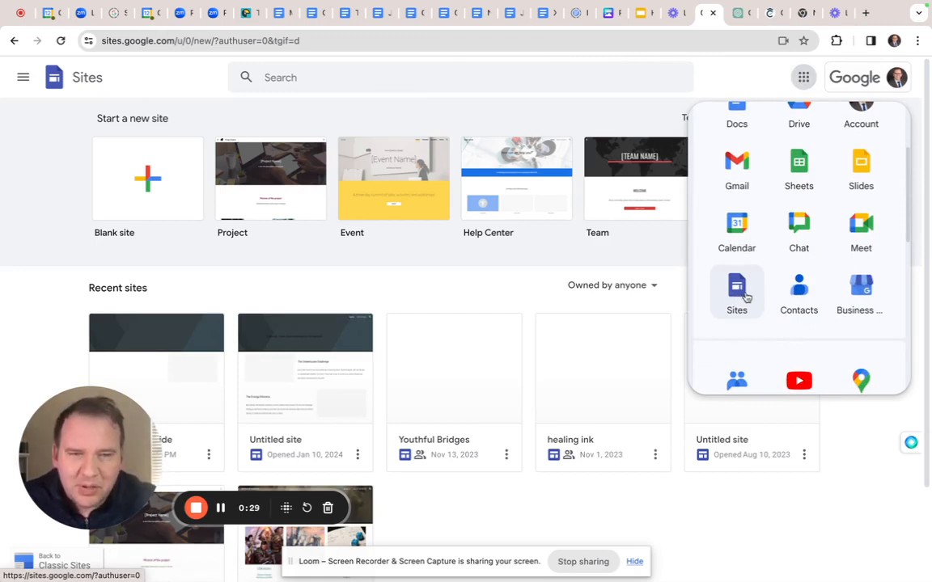
scroll(745, 297, down, 8)
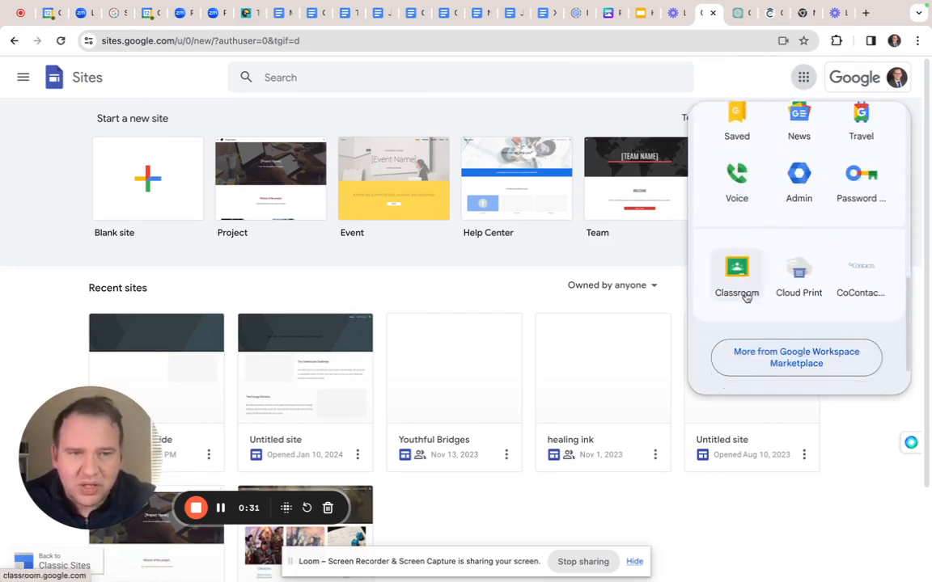
scroll(746, 297, down, 1)
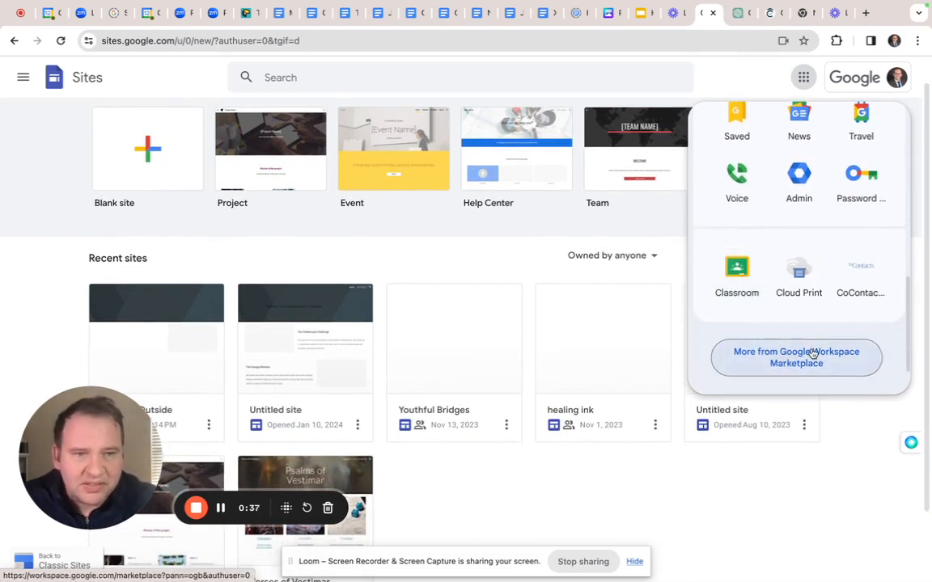
scroll(799, 214, up, 10)
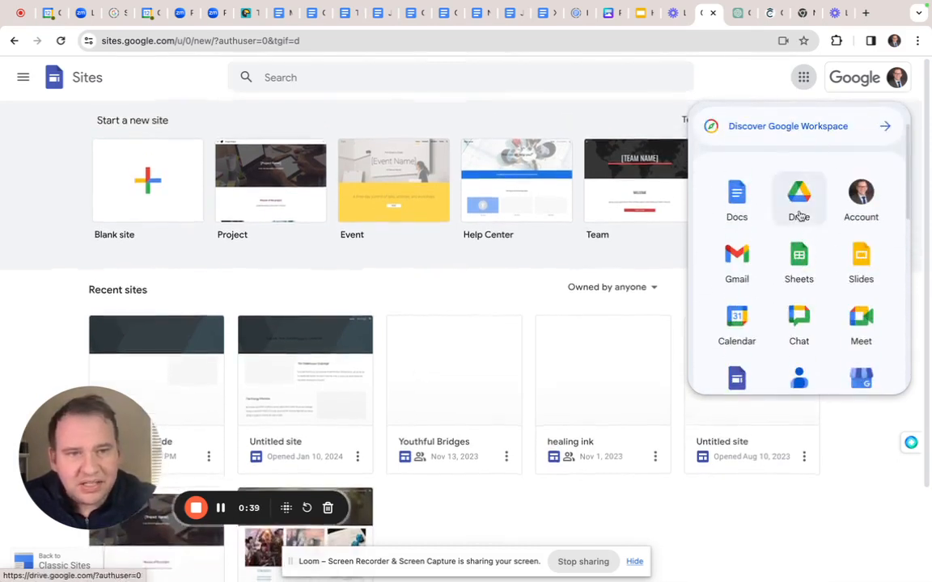
click(622, 112)
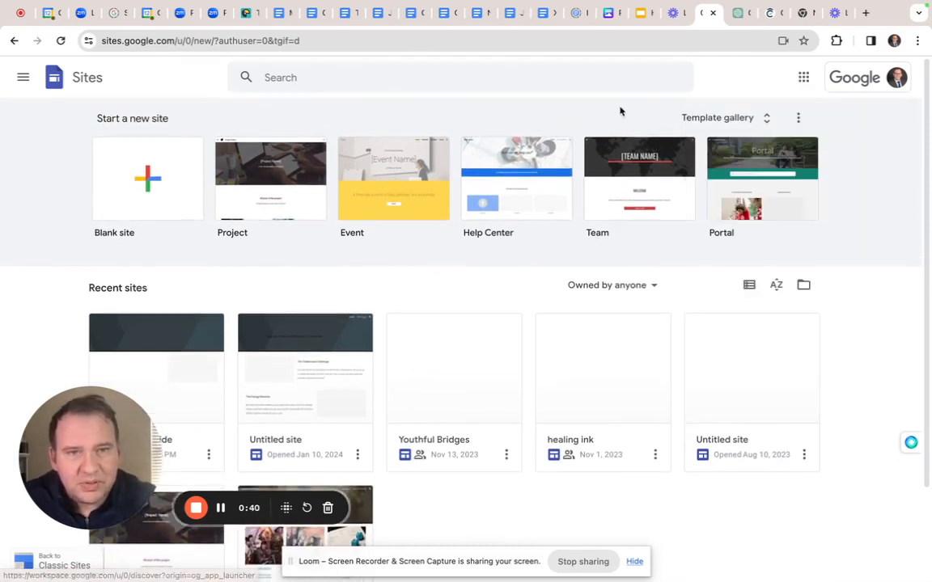
Step: Create a blank site and replace its page title with Lets Go Outside
click(143, 180)
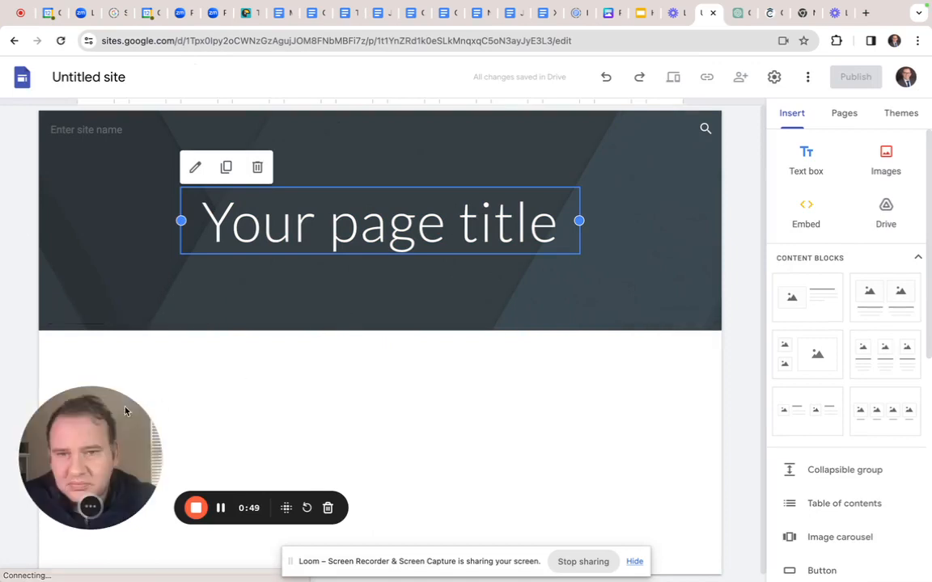
click(285, 219)
key(ctrl+a)
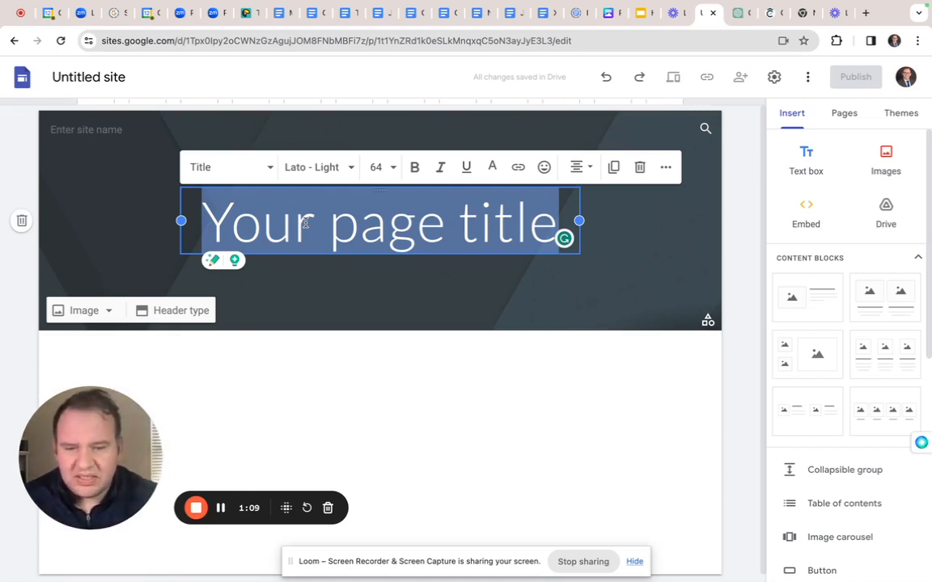
text(Lets go)
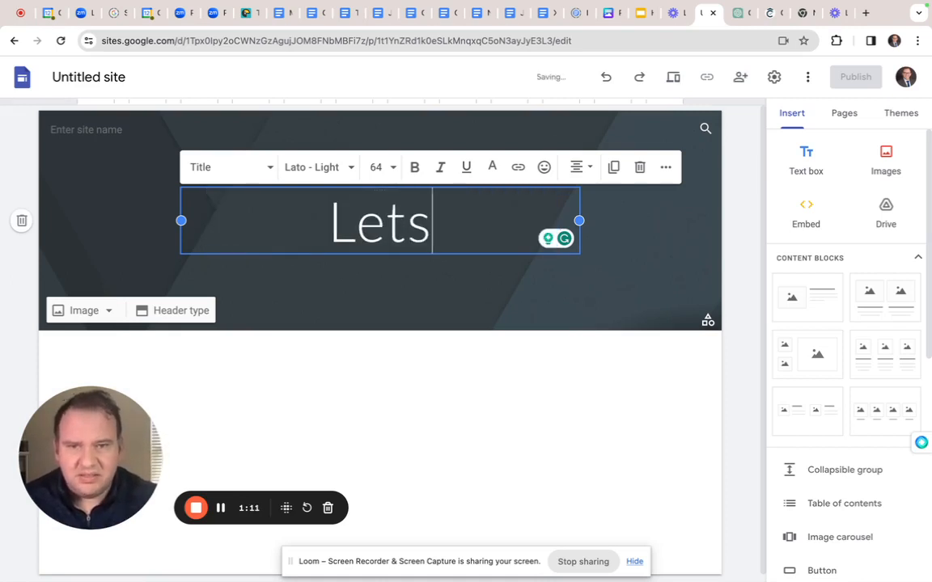
key(BackSpace)
key(BackSpace)
text(G)
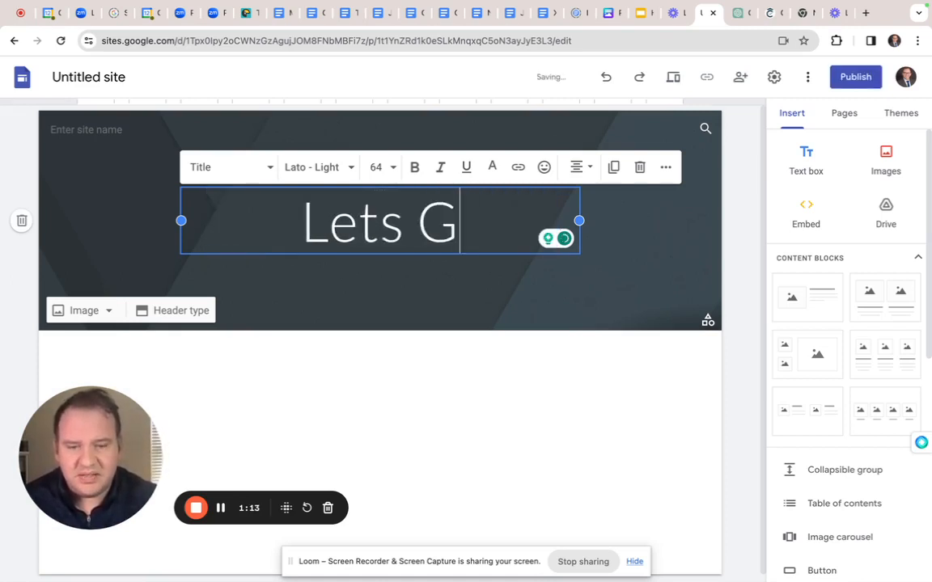
text(o Outside)
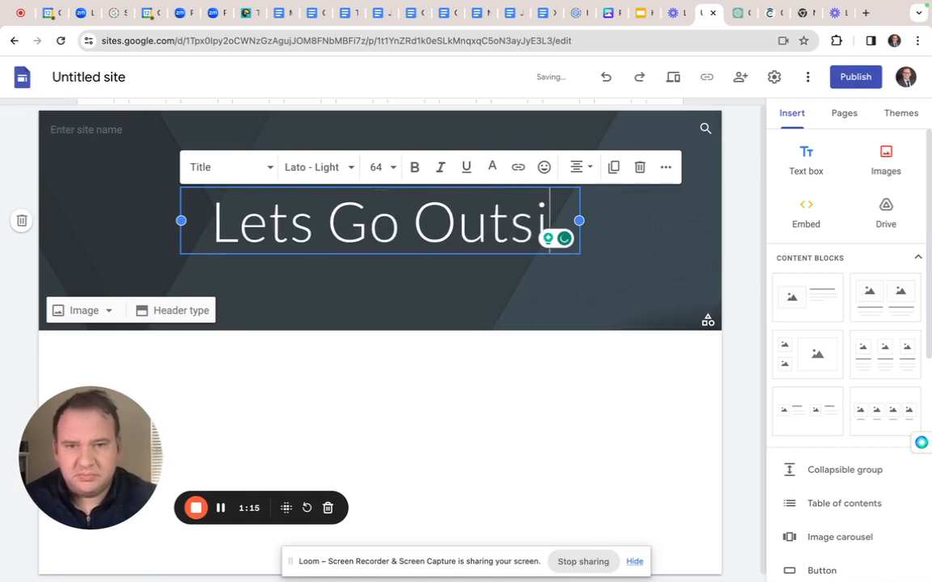
Step: Enter Lets Go Outside as the site name
triple_click(288, 188)
key(super+c)
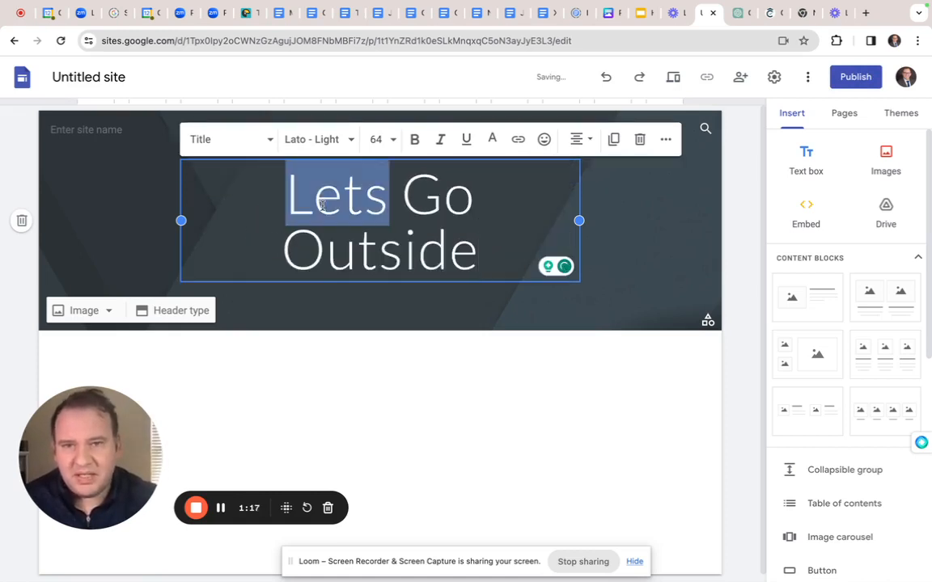
click(86, 129)
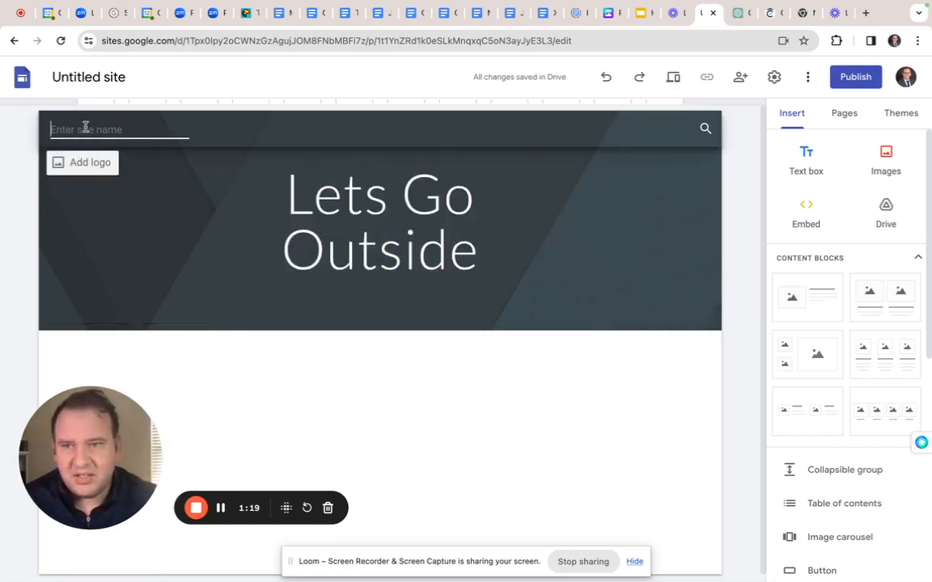
key(super+v)
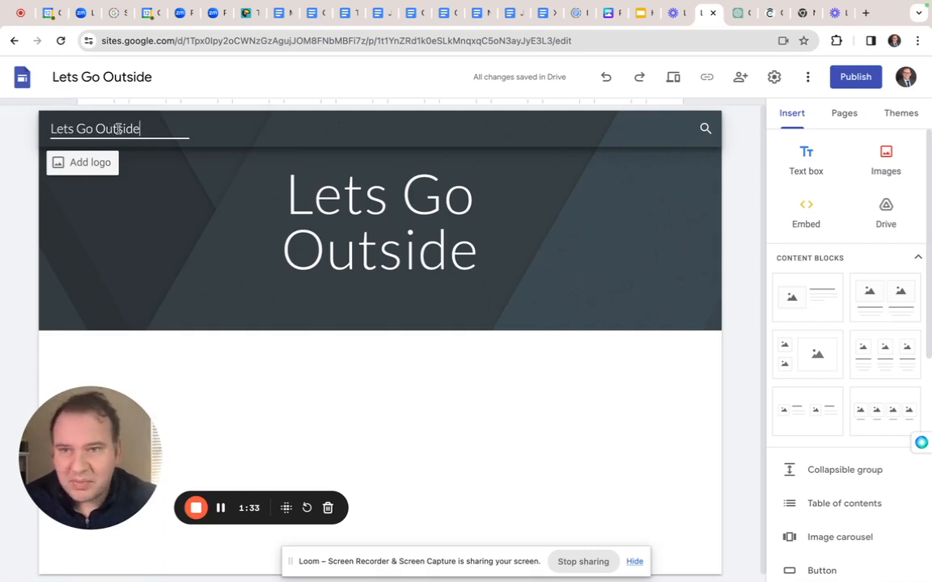
Step: Insert an image-and-text content block and move its image to the right of the text
scroll(390, 240, down, 1)
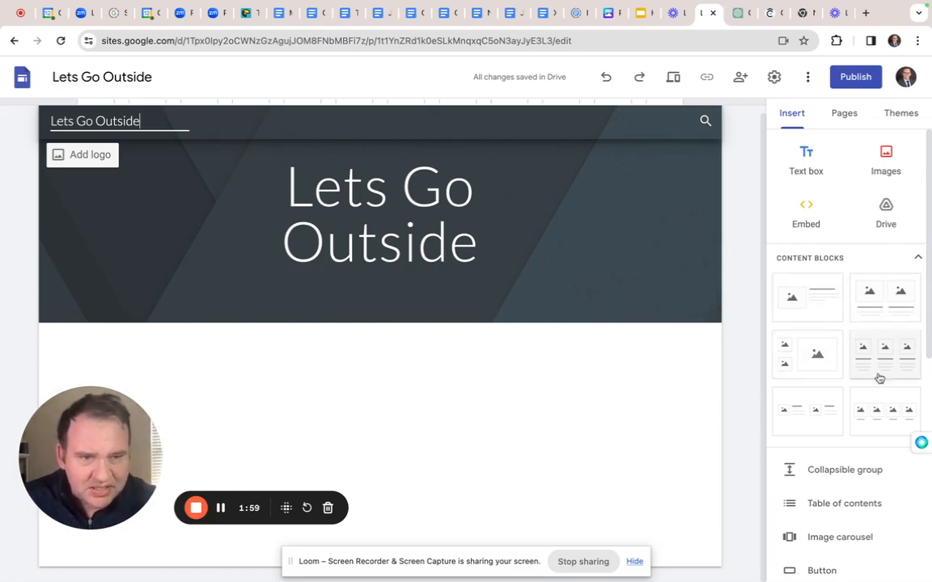
click(806, 303)
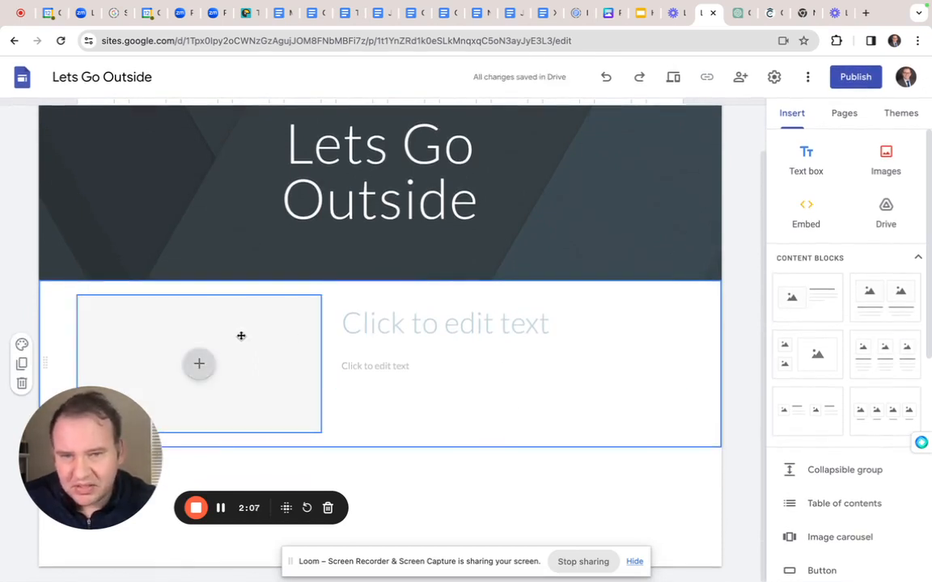
drag(241, 336, 692, 346)
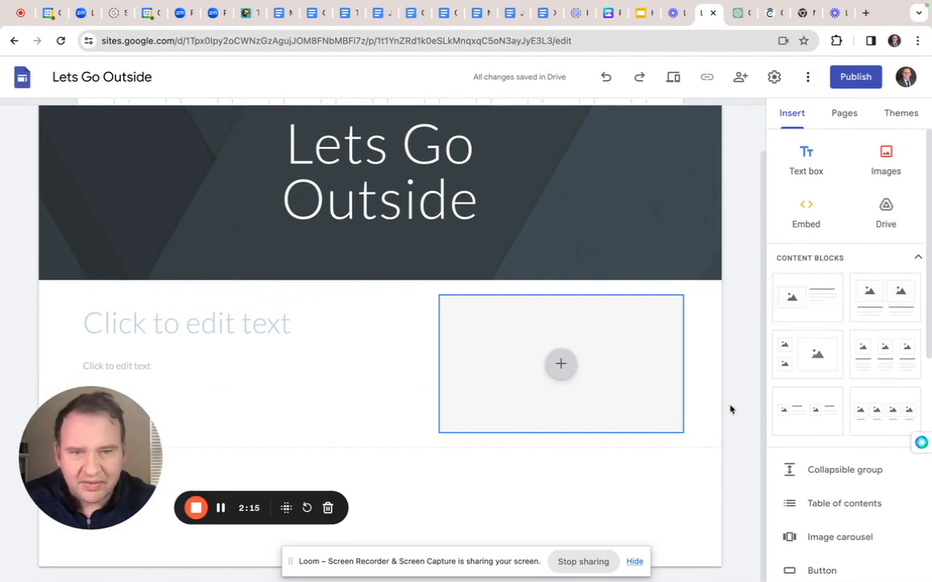
Step: Add a second image-and-text content block below the first one
click(645, 479)
click(812, 310)
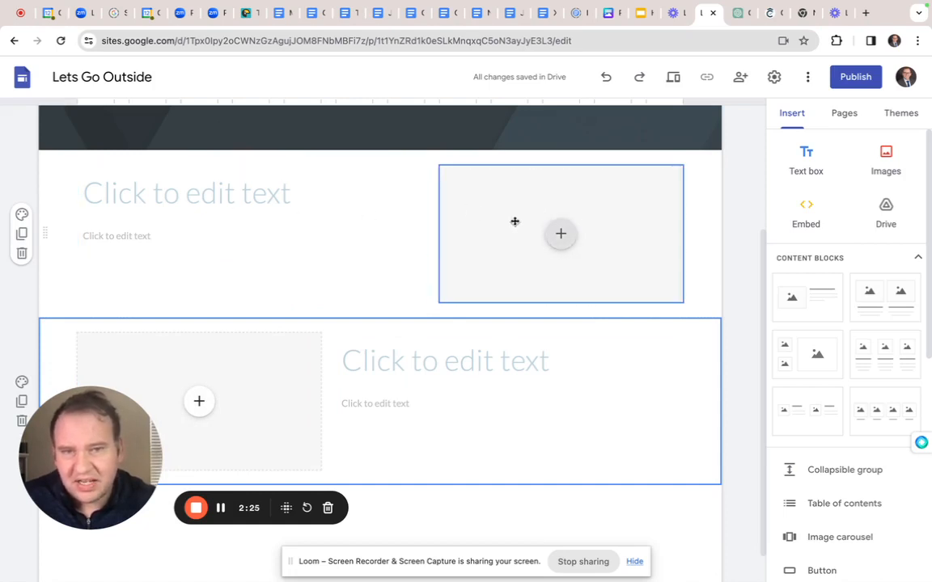
scroll(501, 288, down, 1)
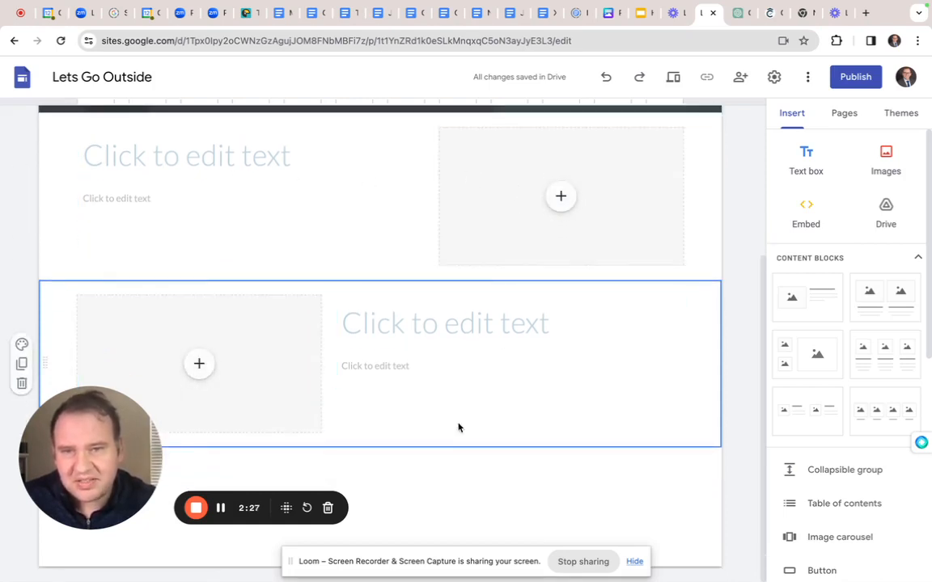
scroll(412, 229, up, 5)
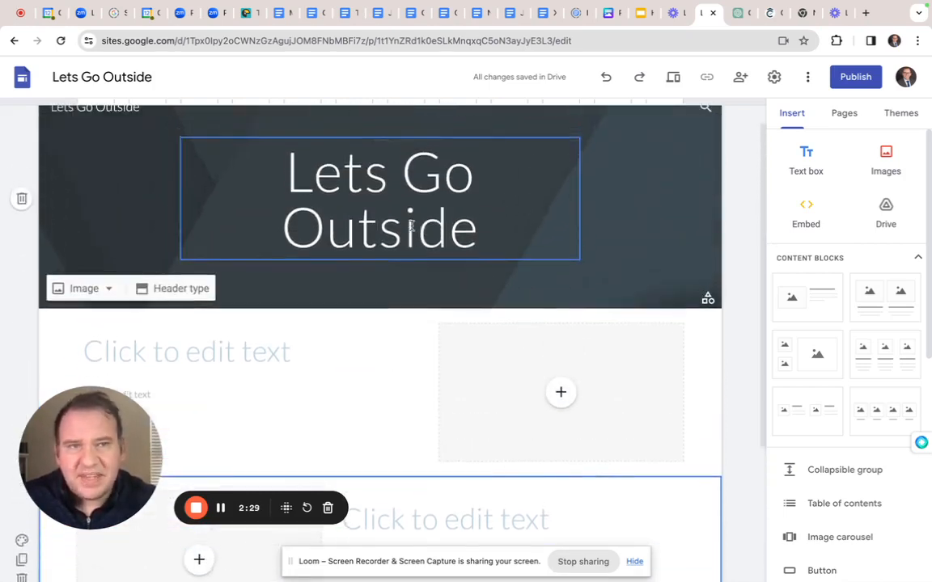
Step: Switch to the ChatGPT tab and read through the generated website copy
click(739, 14)
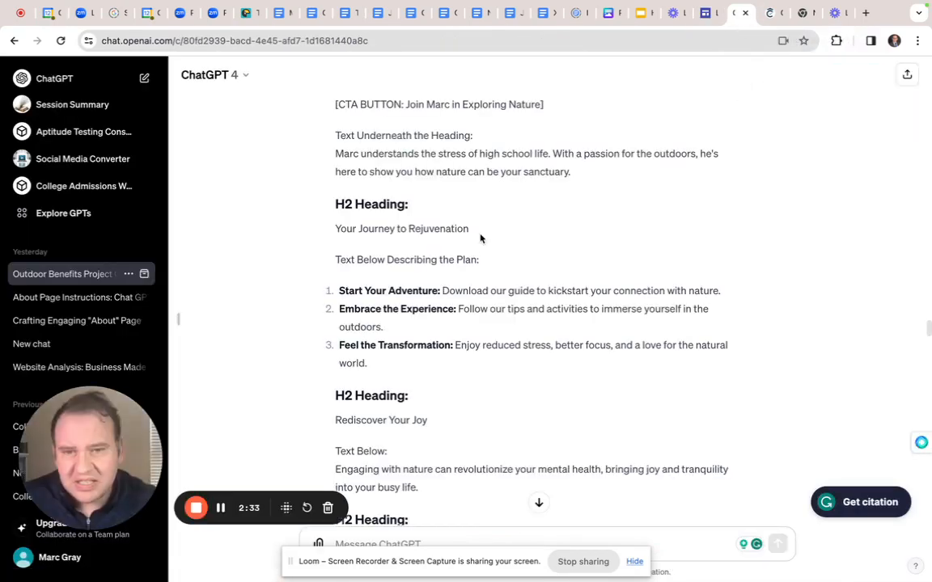
scroll(416, 307, down, 10)
scroll(416, 308, down, 20)
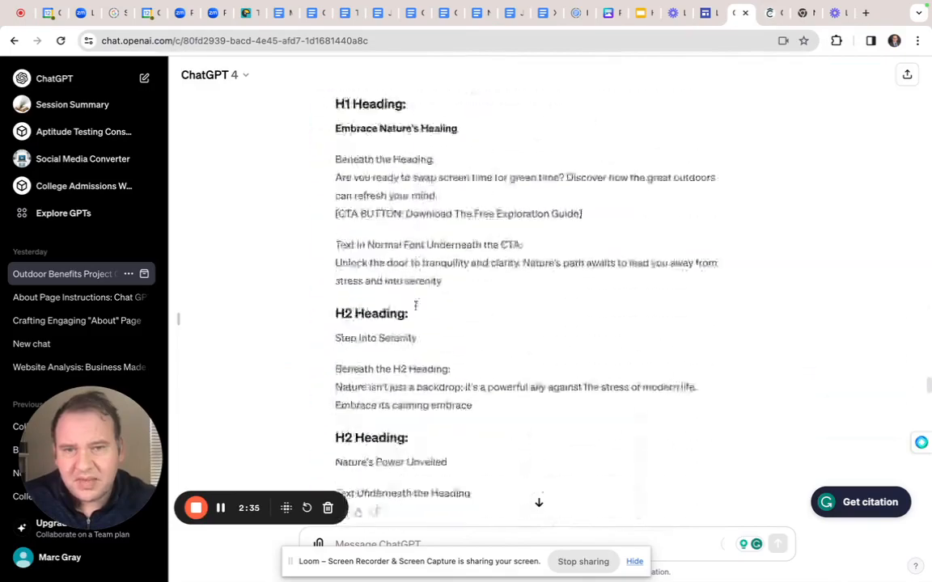
scroll(416, 308, down, 15)
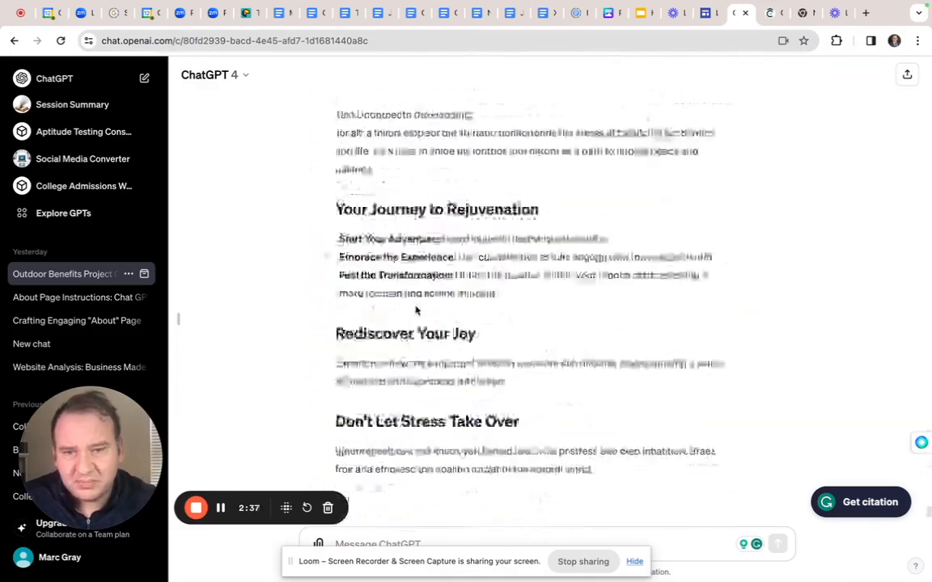
scroll(415, 309, up, 8)
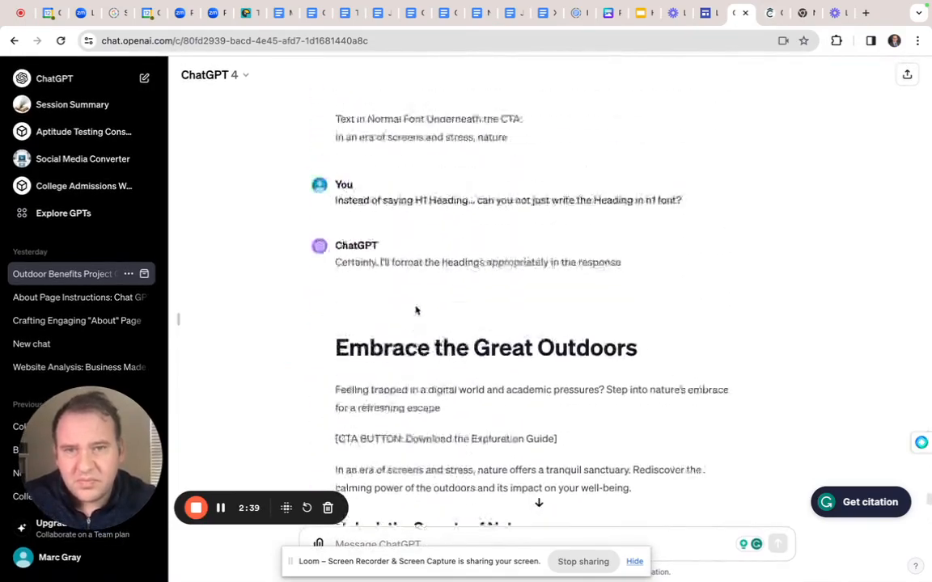
scroll(415, 309, down, 3)
scroll(415, 309, up, 1)
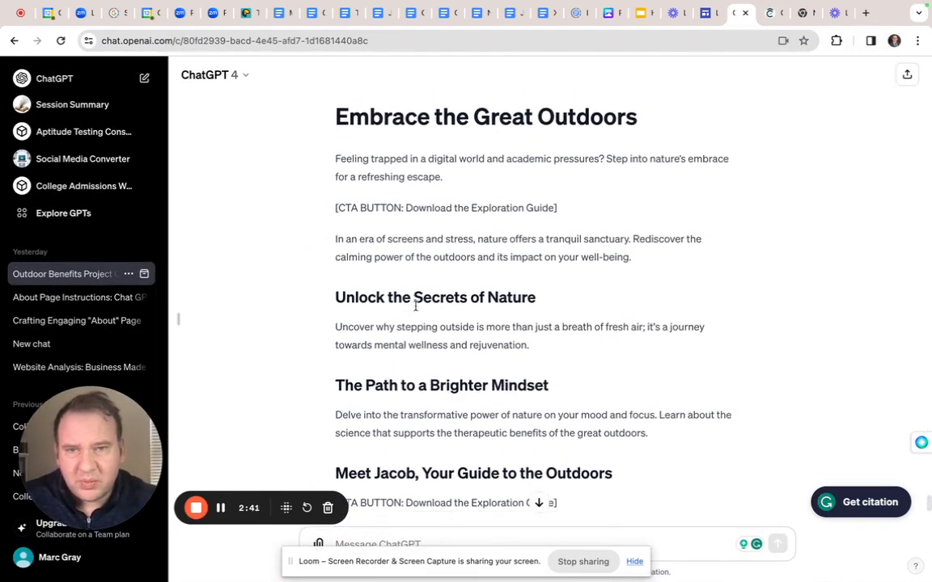
scroll(415, 310, down, 1)
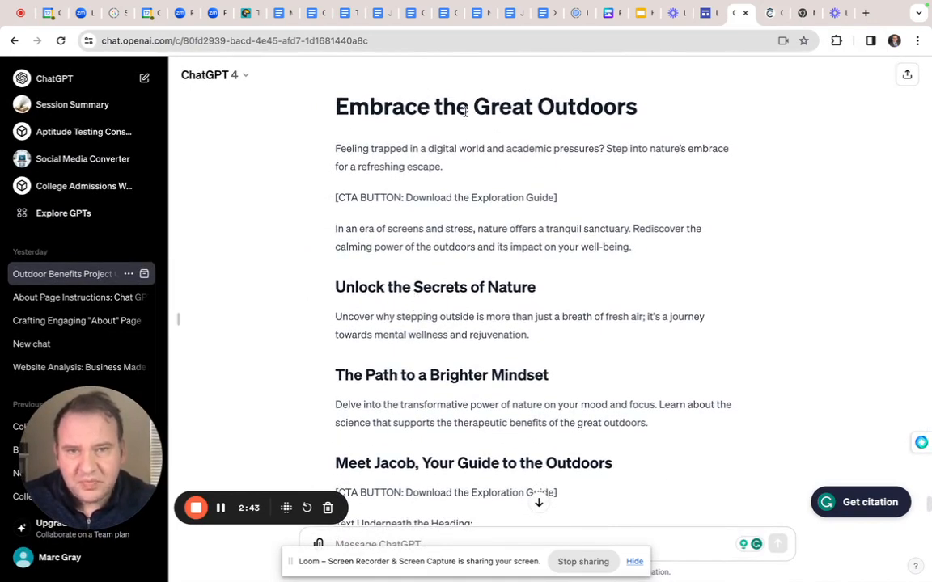
Step: Copy the paragraph under Embrace the Great Outdoors and paste it into the first block's text box
triple_click(403, 106)
triple_click(375, 147)
key(super+c)
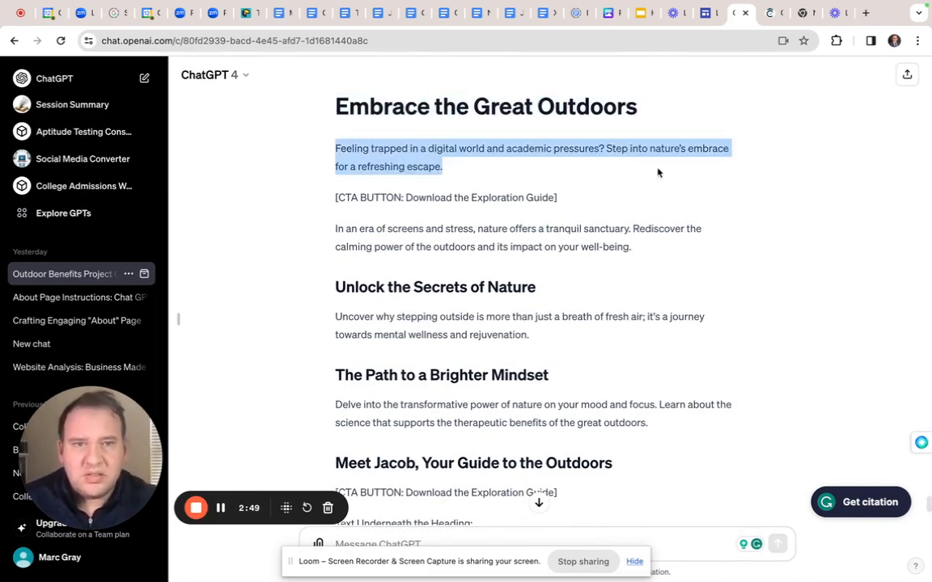
click(709, 21)
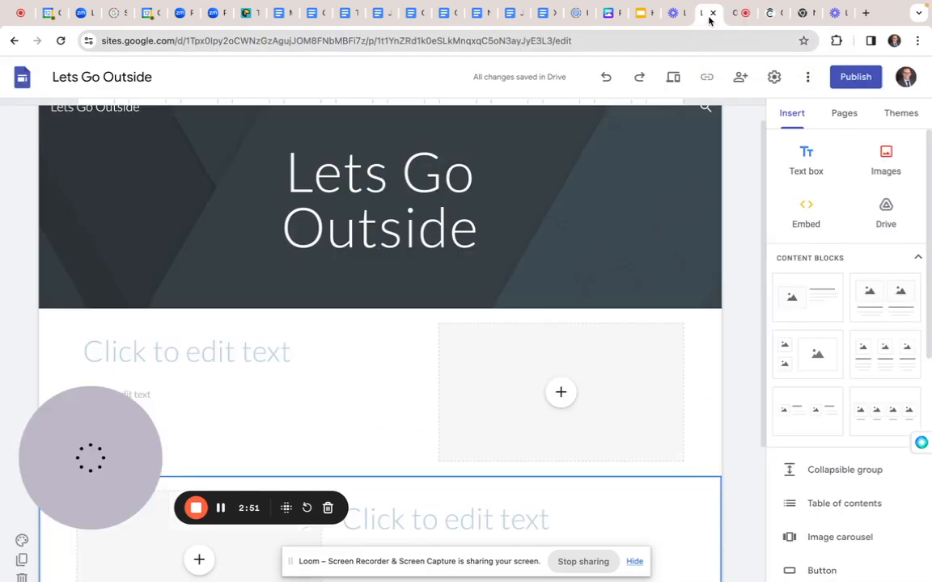
click(218, 355)
key(super+v)
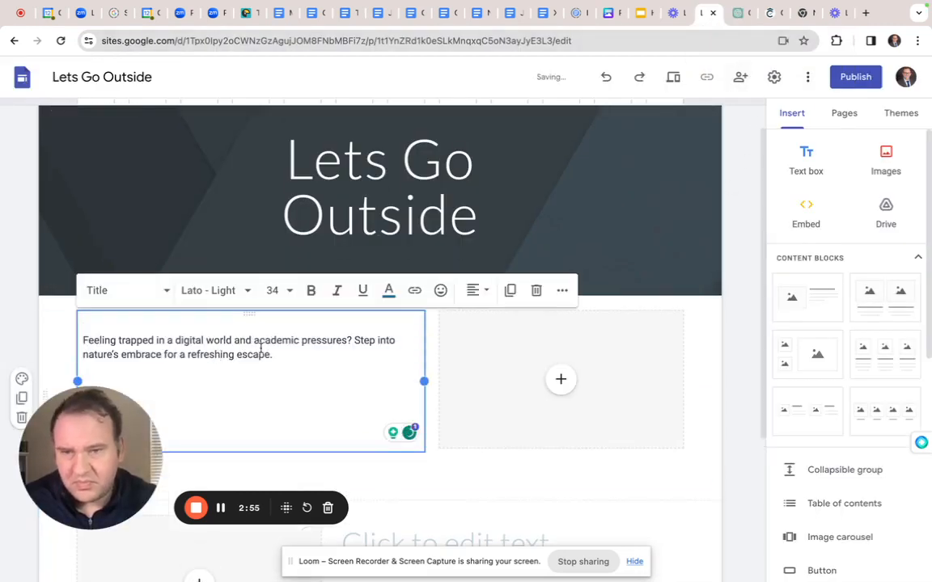
Step: Select the pasted paragraph and apply the Heading style to it
double_click(236, 342)
triple_click(235, 344)
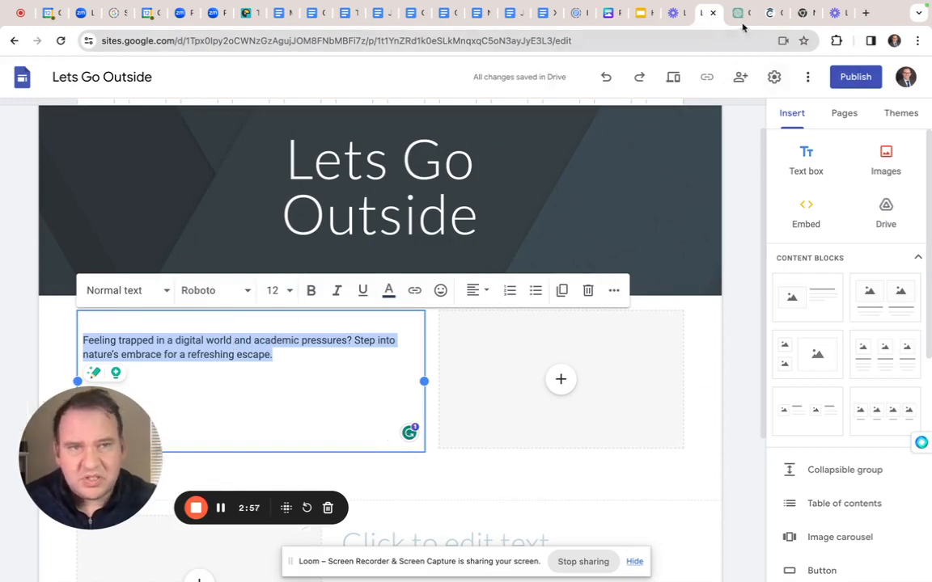
click(740, 17)
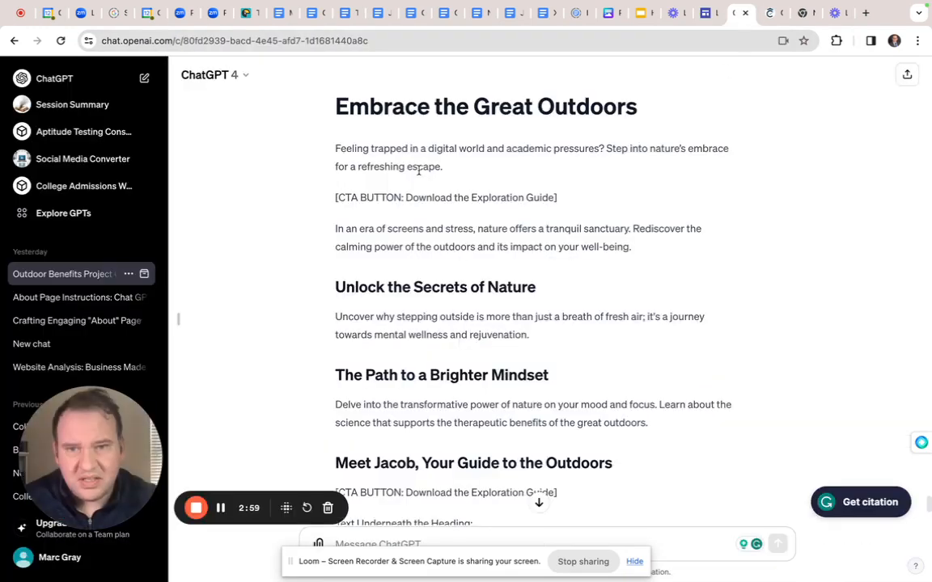
click(707, 13)
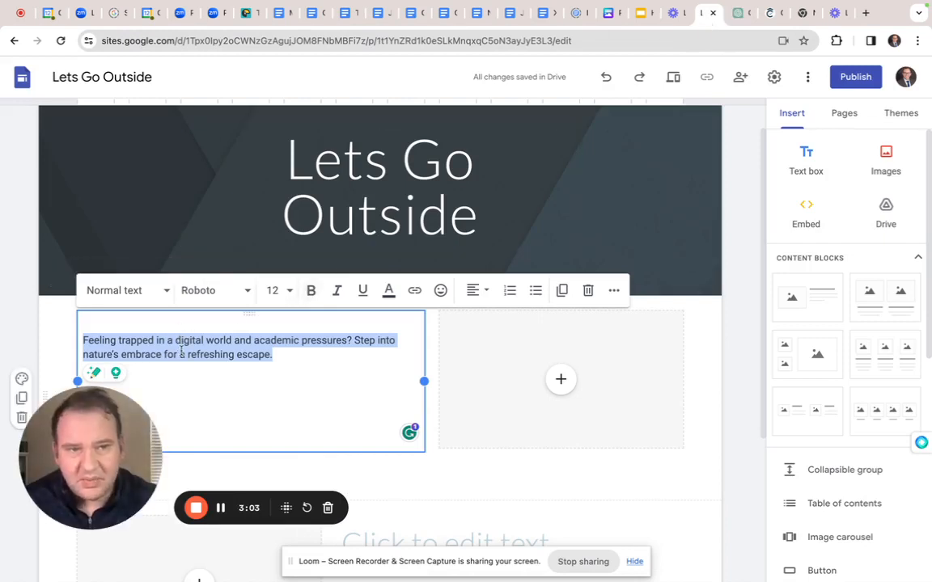
click(145, 293)
drag(124, 424, 353, 423)
click(117, 314)
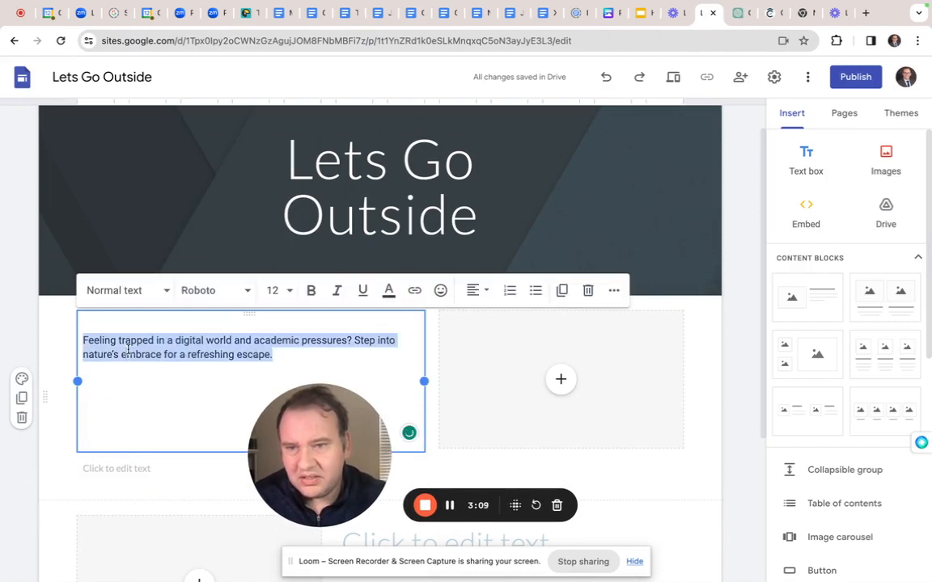
click(134, 299)
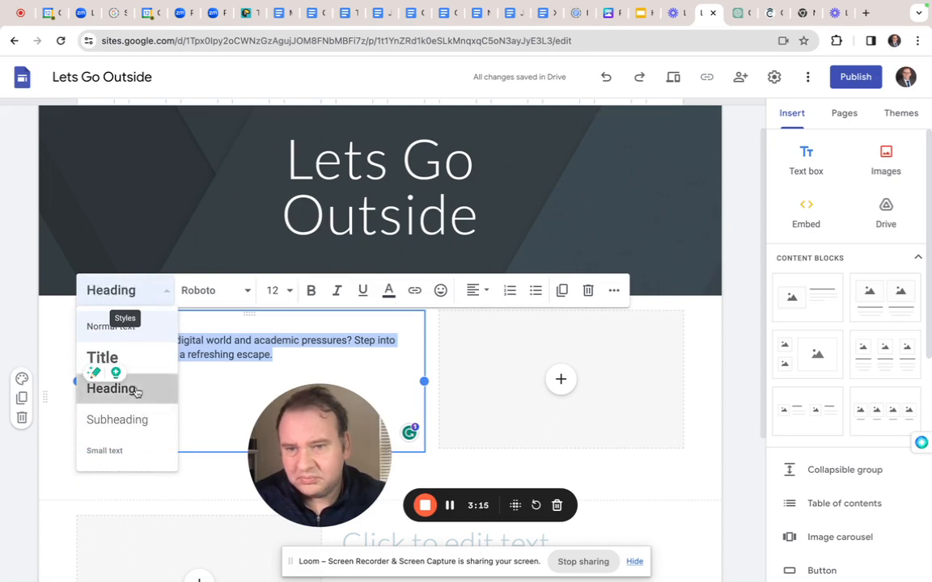
click(138, 388)
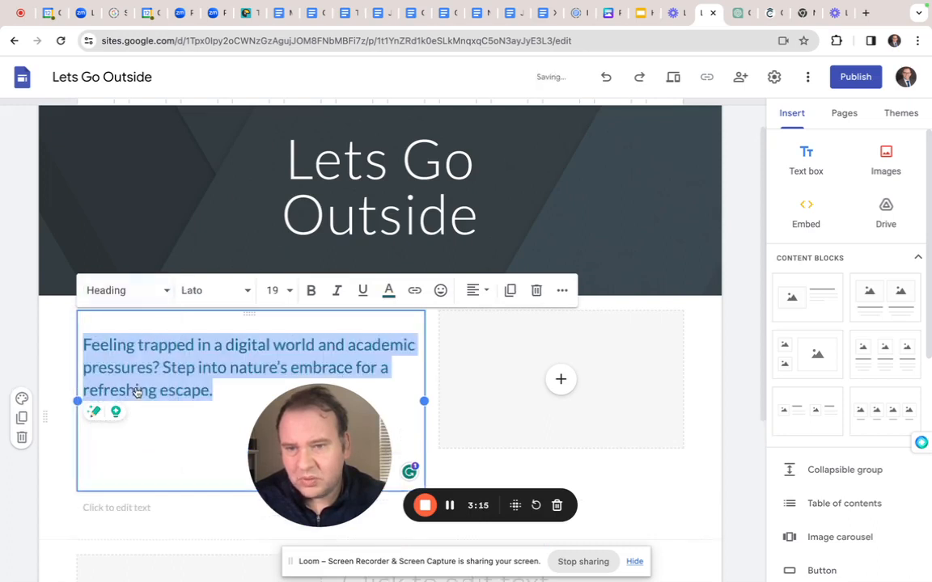
Step: Remove the empty lines beneath the heading paragraph in the first content block
click(228, 395)
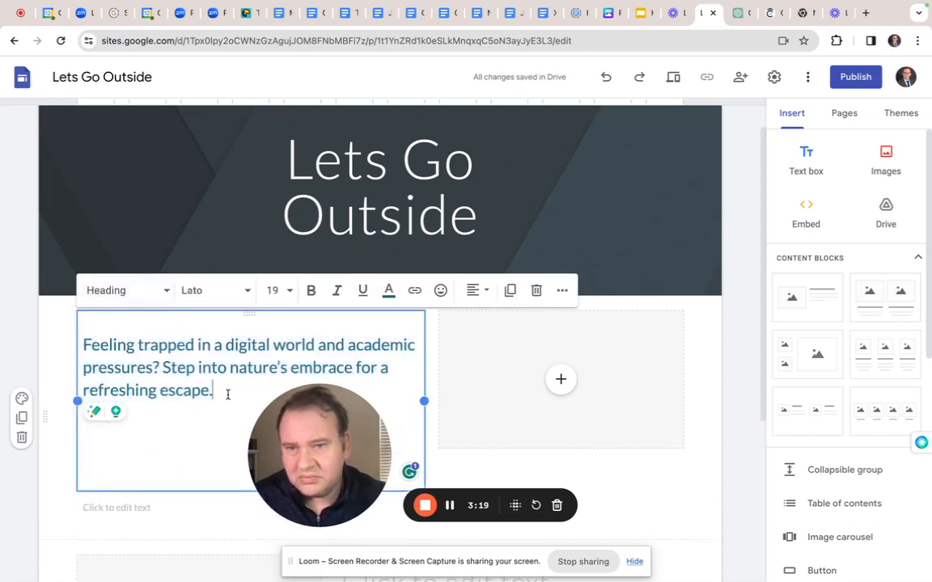
scroll(306, 349, down, 2)
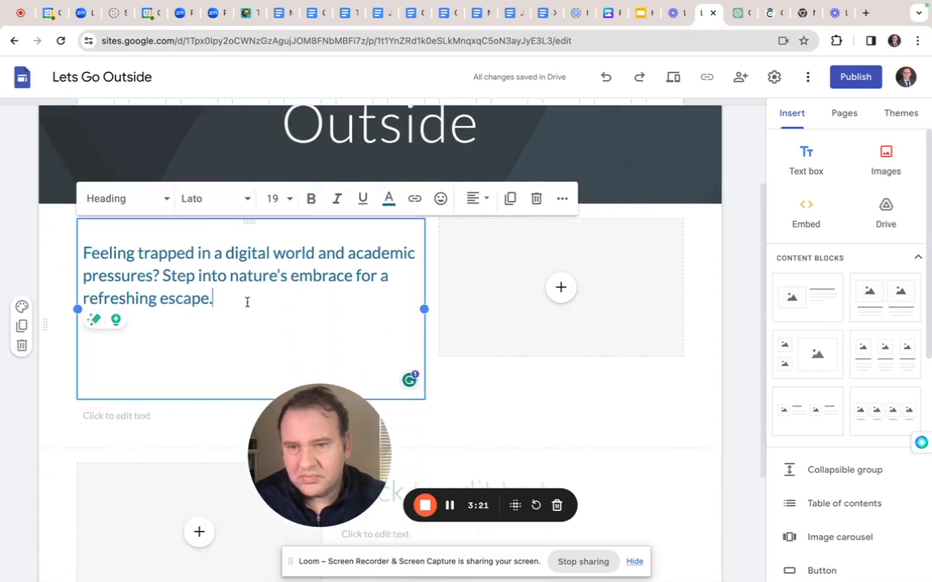
click(152, 416)
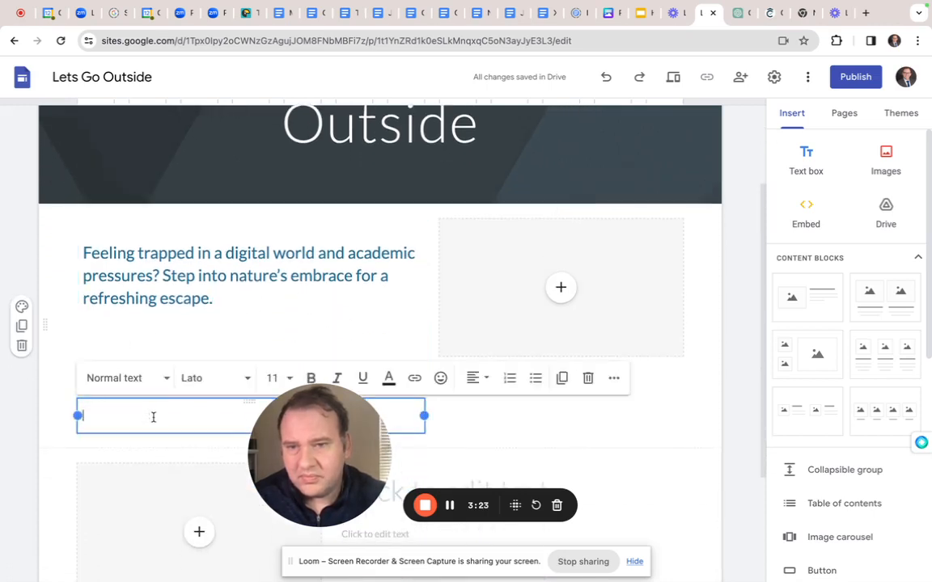
click(174, 347)
click(161, 399)
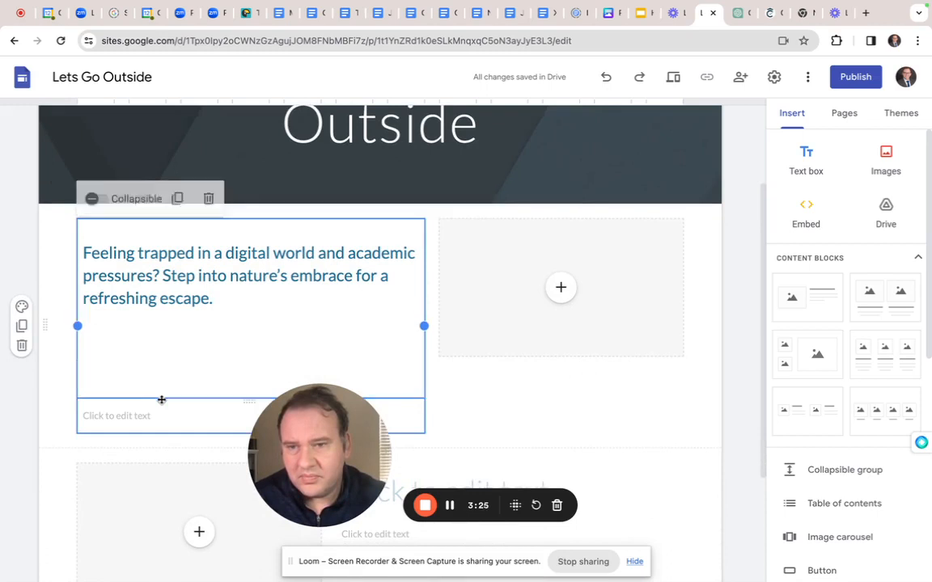
click(153, 379)
key(BackSpace)
key(BackSpace)
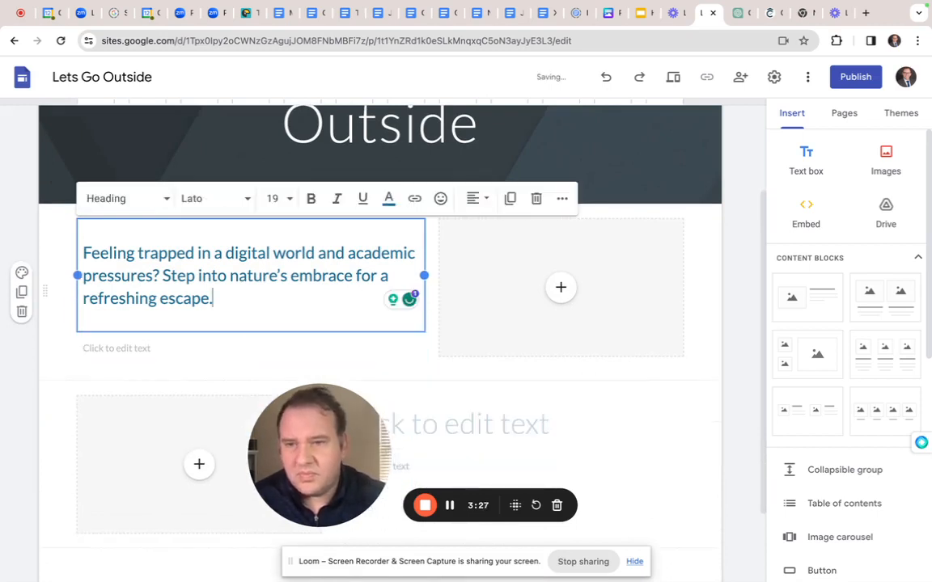
Step: Copy the paragraph beginning In an era of screens and stress from ChatGPT and paste it into the first block's body text box
click(145, 346)
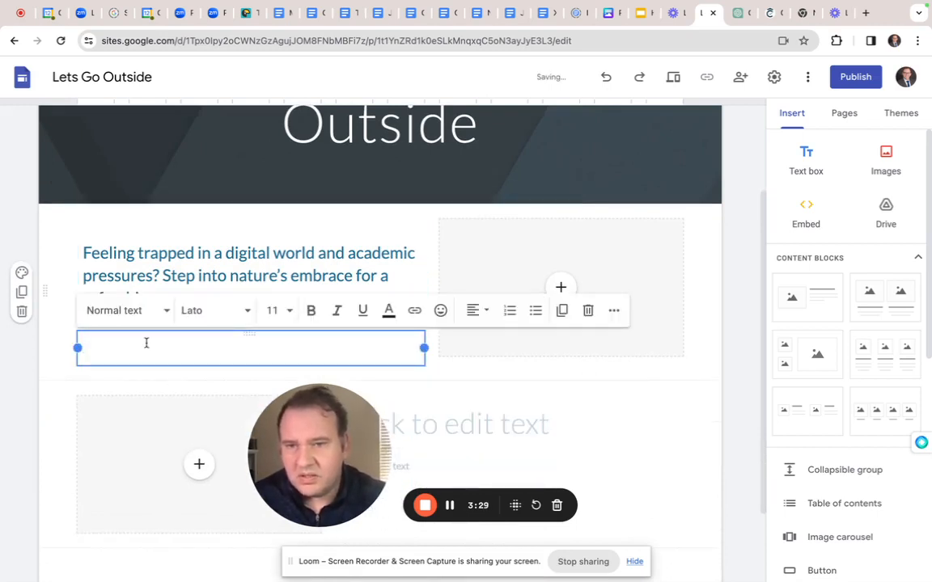
click(738, 12)
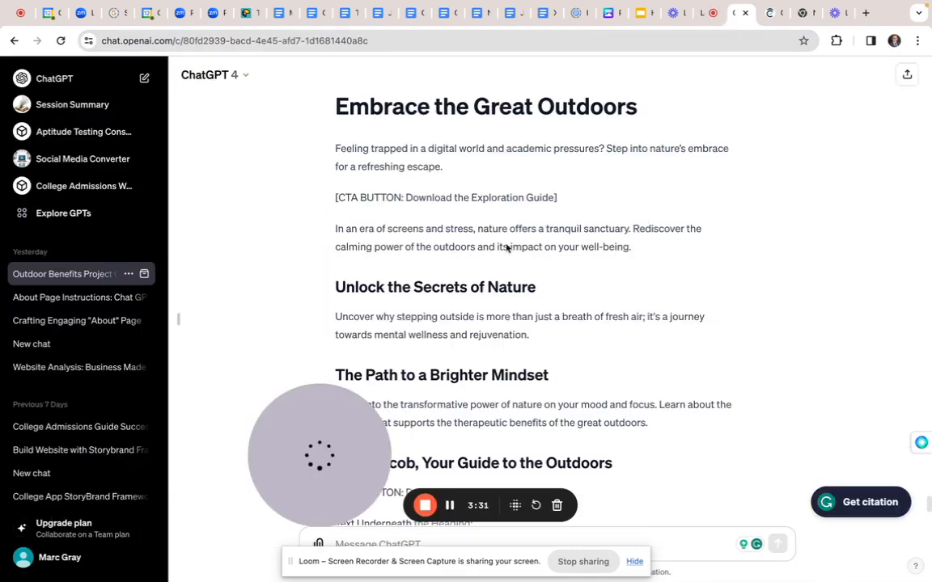
double_click(384, 232)
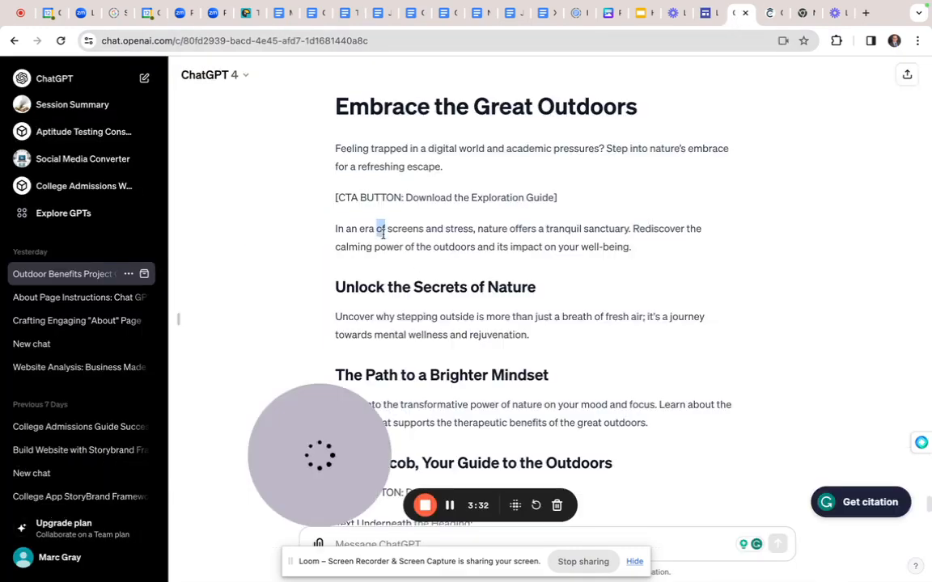
click(703, 14)
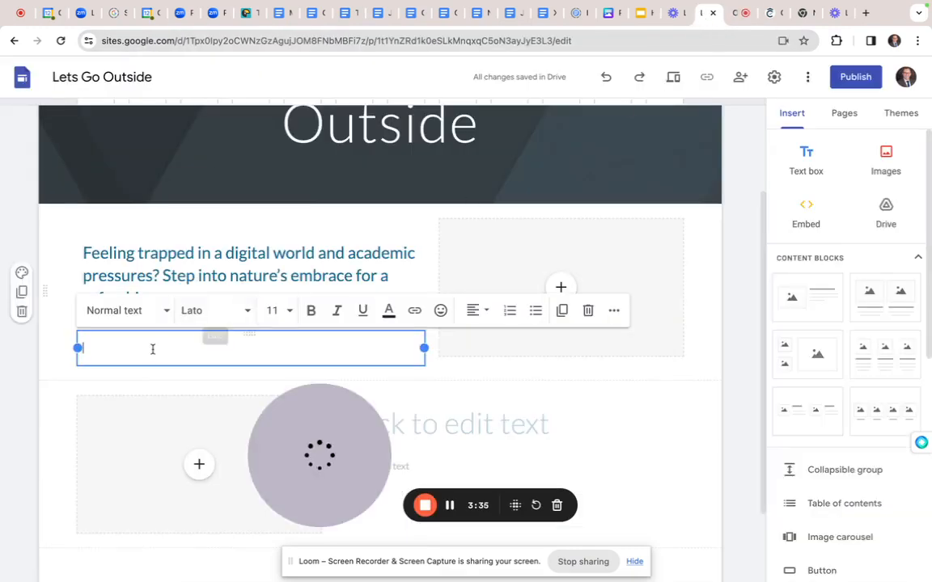
text(In an era of screens and stress, nature offers a tranquil sanctuary. Rediscover the calming power of the outdoors and its impact on your well-being.)
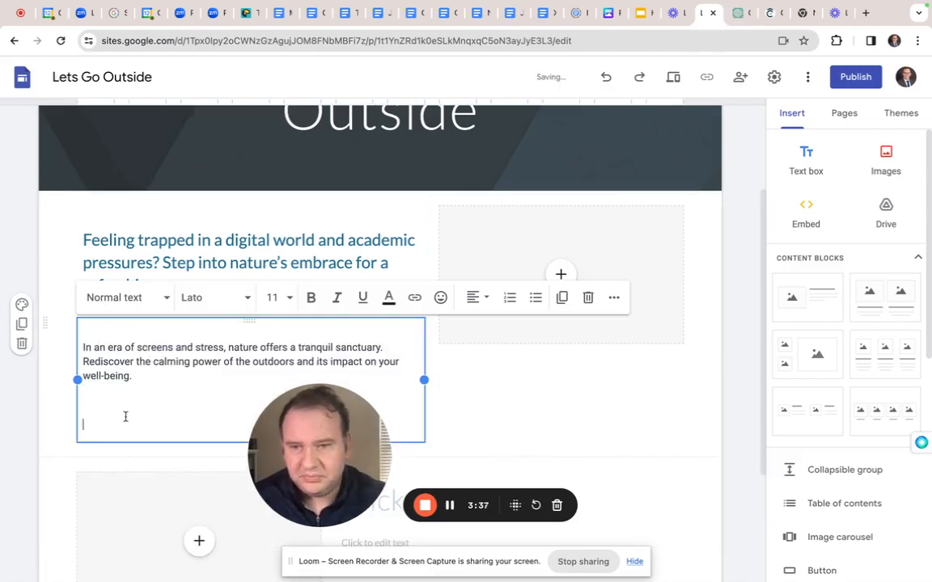
key(BackSpace)
key(BackSpace)
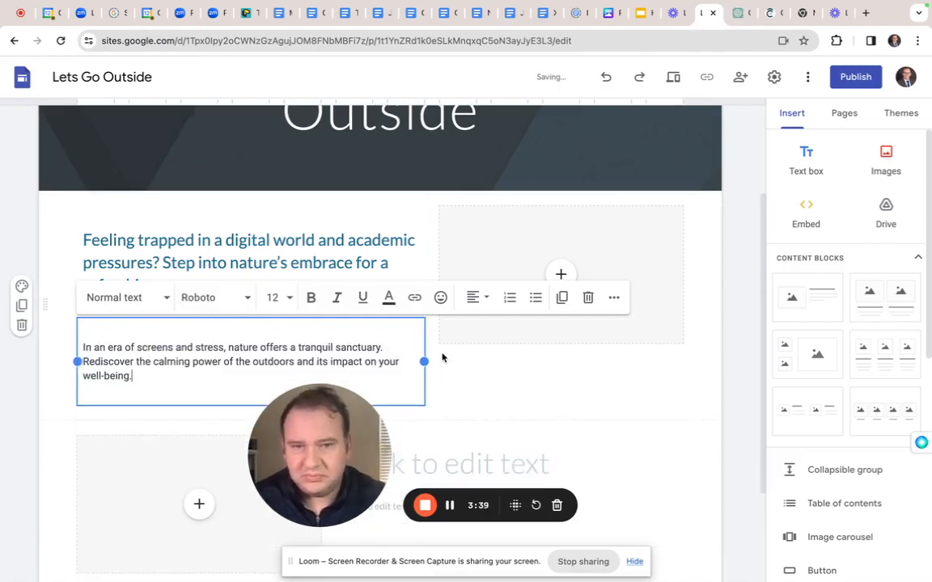
click(440, 379)
click(372, 269)
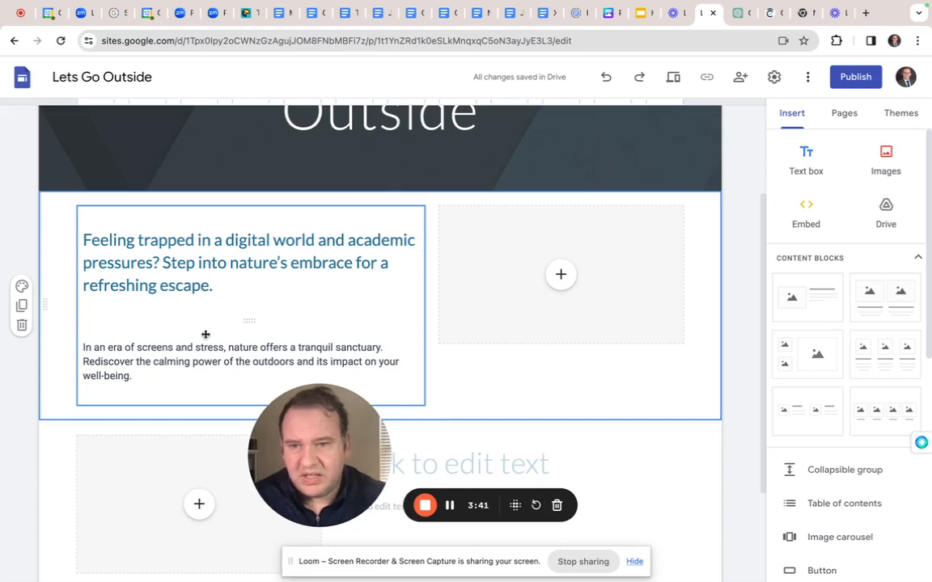
click(170, 328)
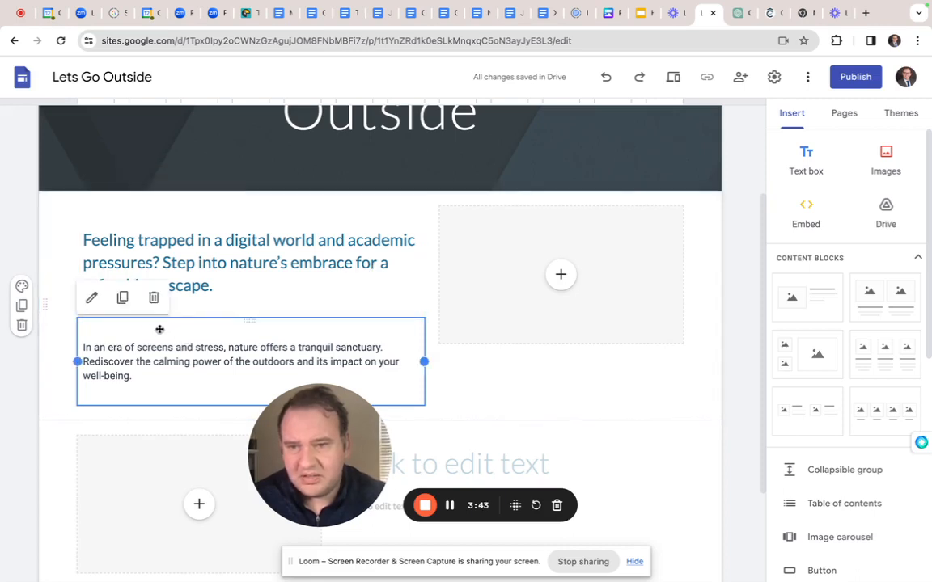
click(96, 347)
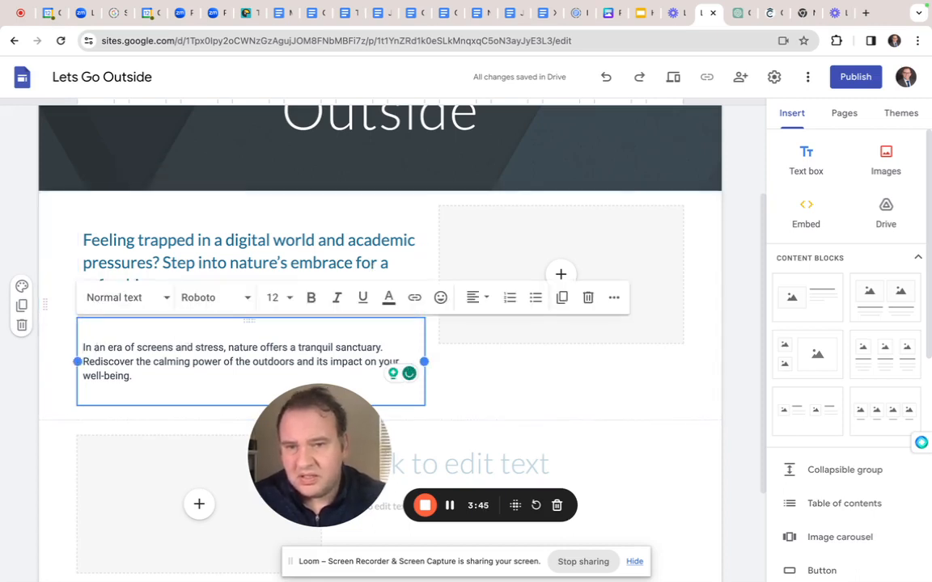
click(285, 241)
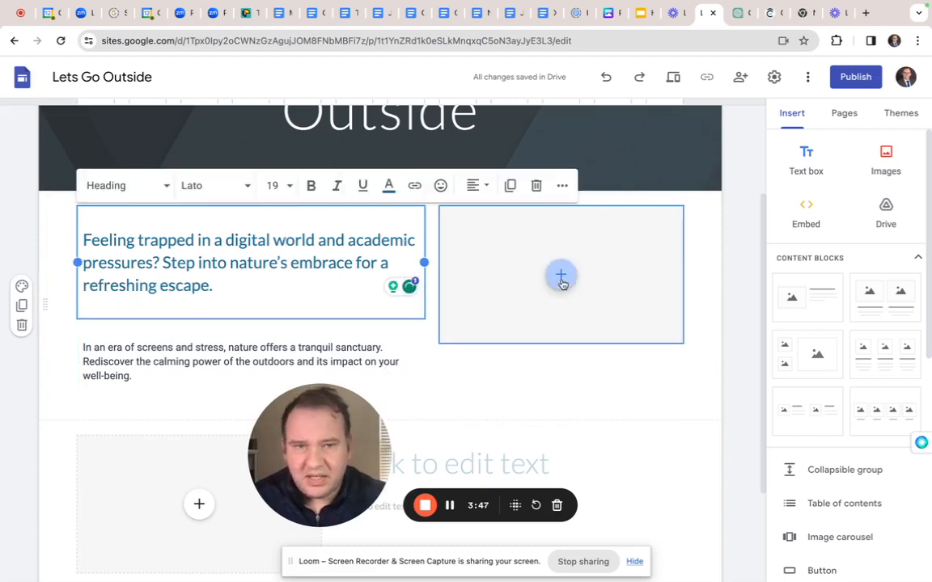
click(493, 385)
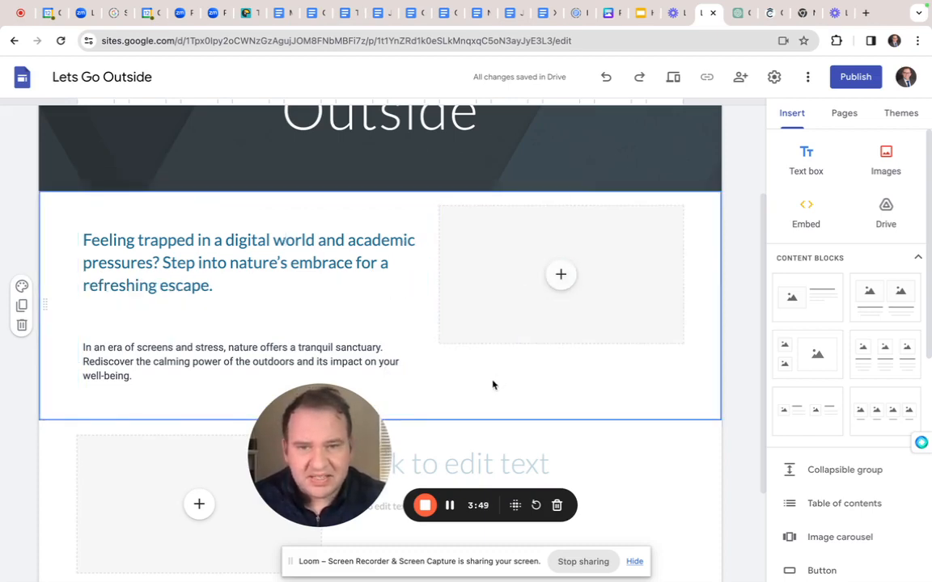
Step: Copy the heading Unlock the Secrets of Nature from ChatGPT and paste it as the second block's title
scroll(493, 385, down, 3)
click(736, 14)
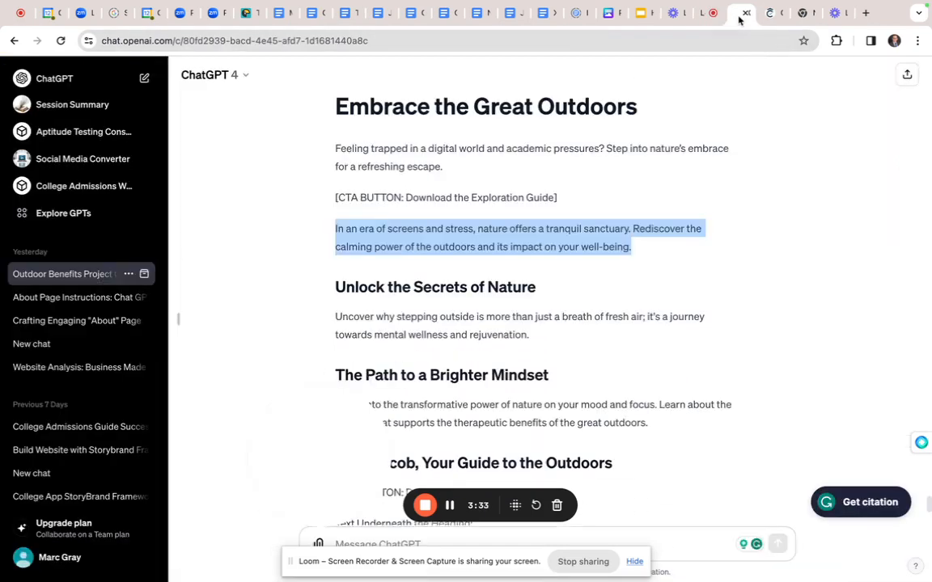
scroll(425, 283, down, 2)
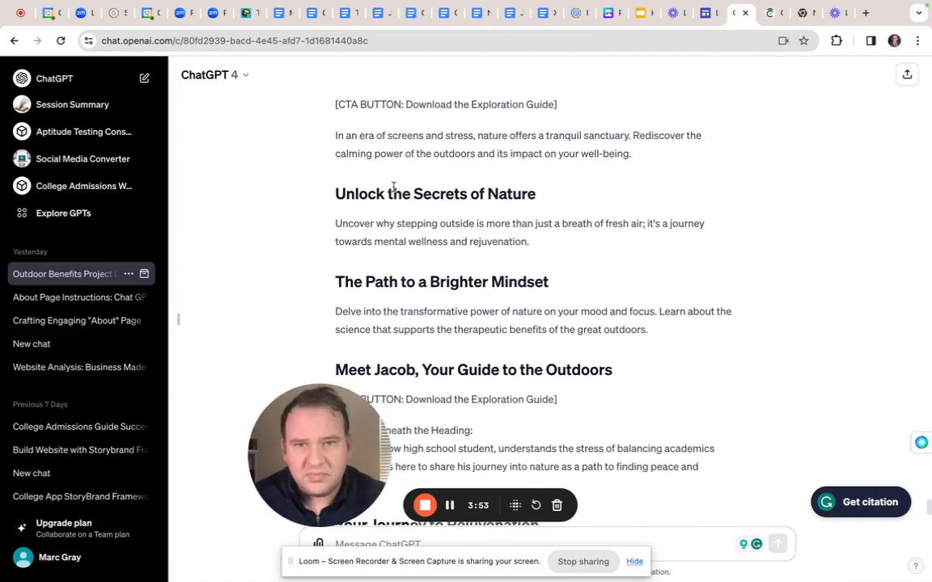
triple_click(394, 187)
key(super+c)
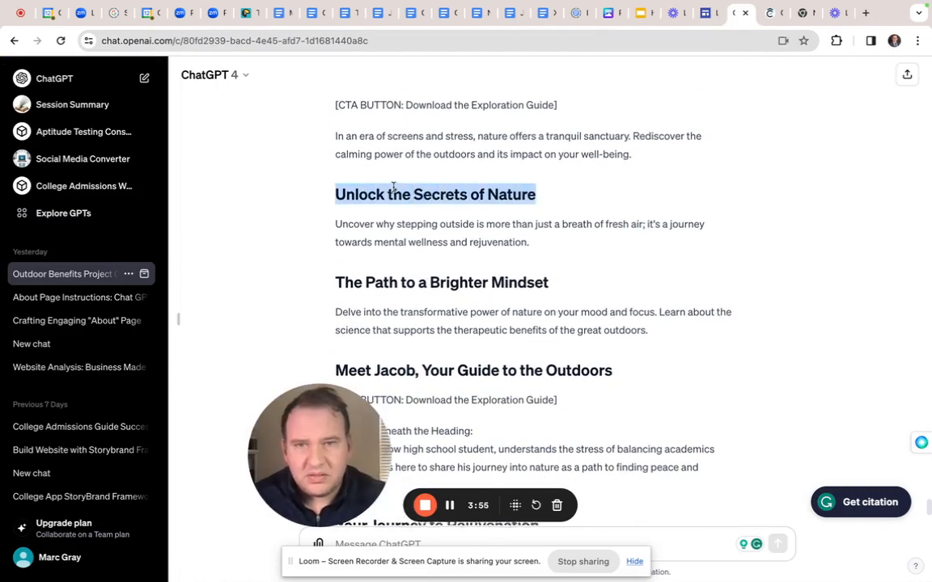
scroll(393, 187, up, 1)
click(708, 20)
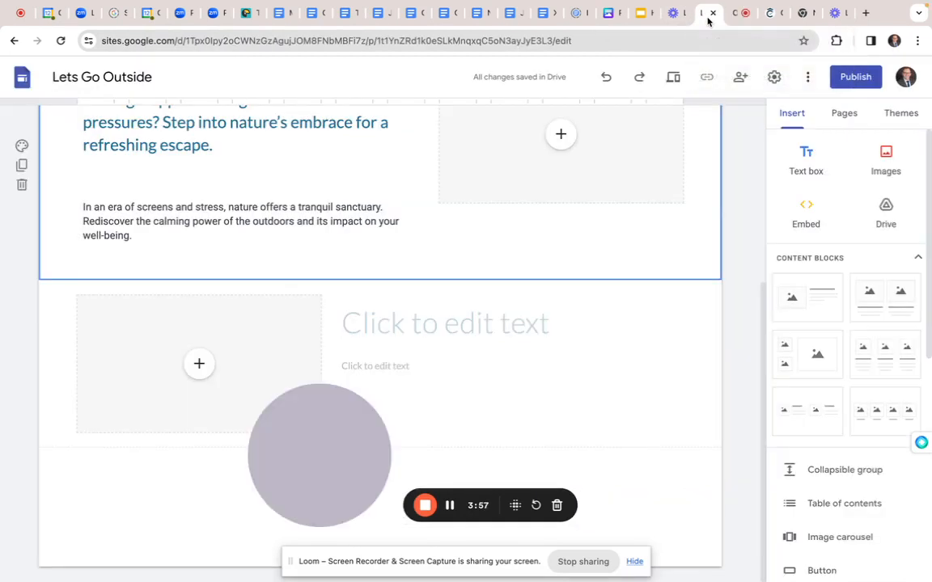
click(403, 329)
key(super+v)
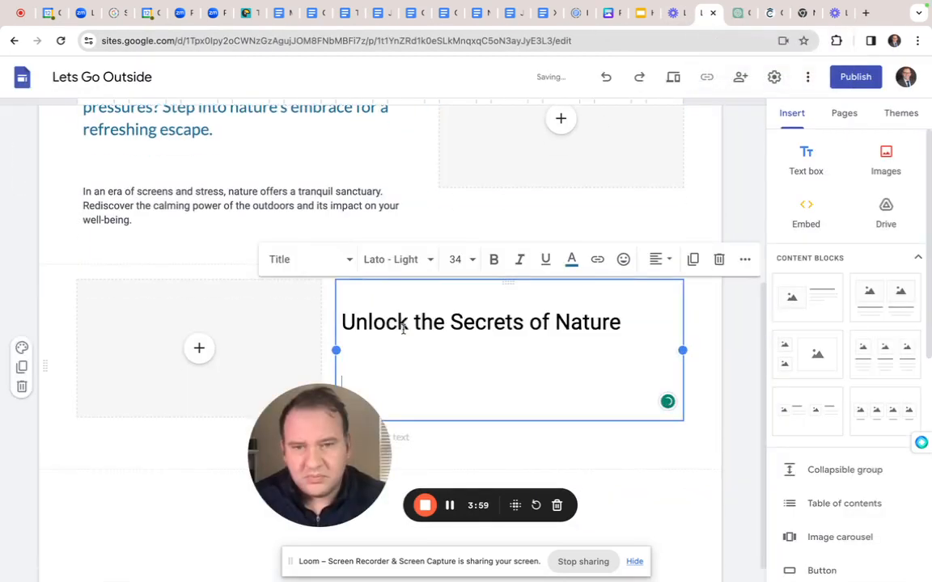
key(BackSpace)
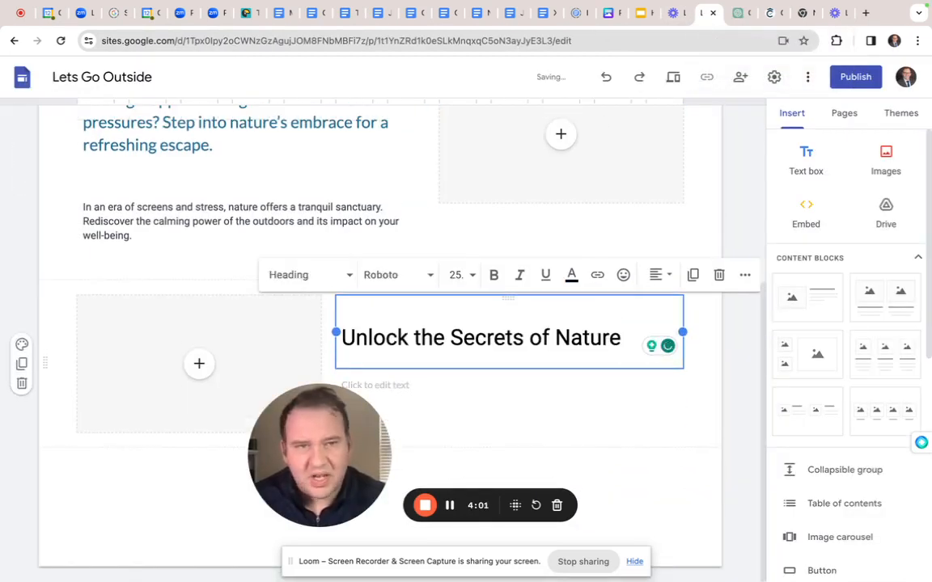
Step: Copy the paragraph beginning Uncover why stepping outside from ChatGPT and paste it into the second block's body text
click(737, 13)
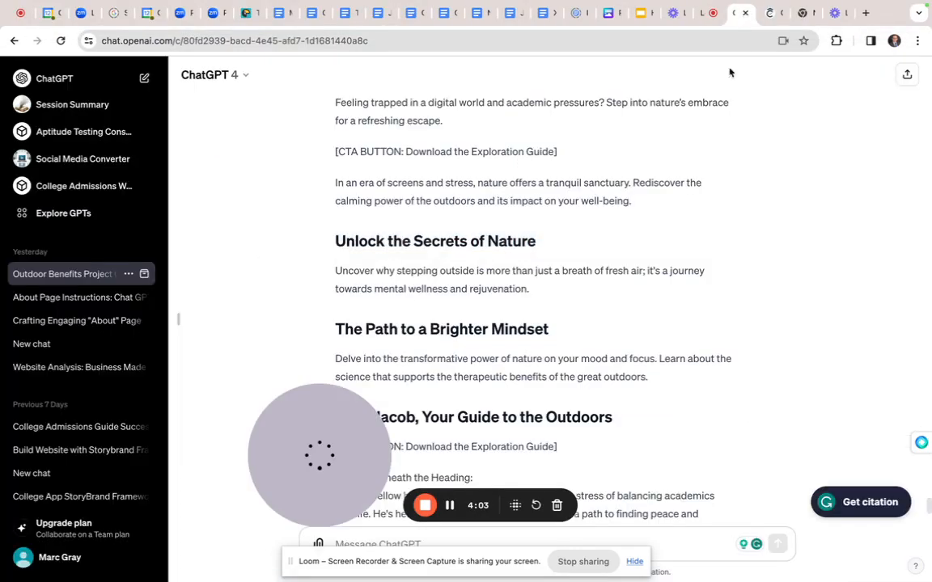
triple_click(362, 275)
key(ctrl+c)
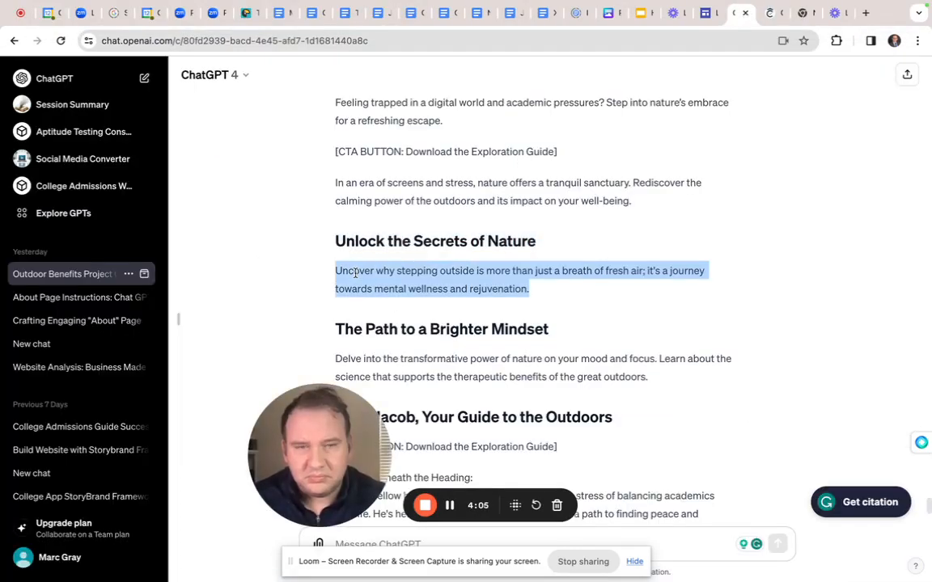
click(704, 13)
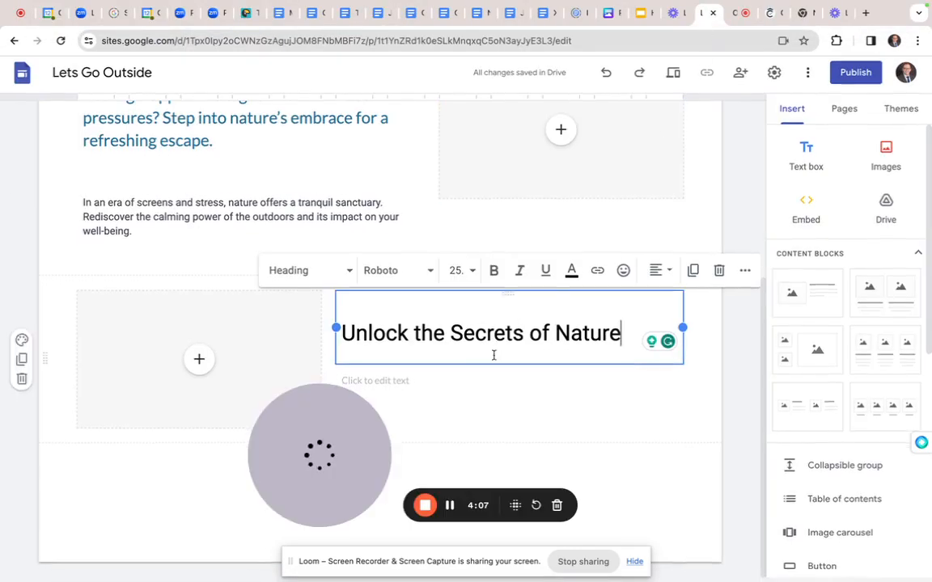
click(427, 386)
key(ctrl+v)
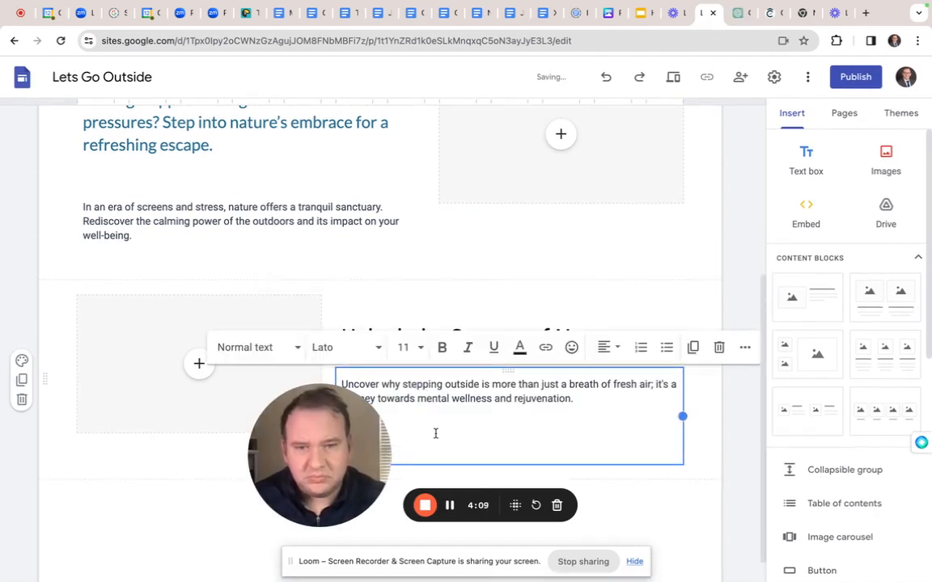
drag(292, 405, 155, 404)
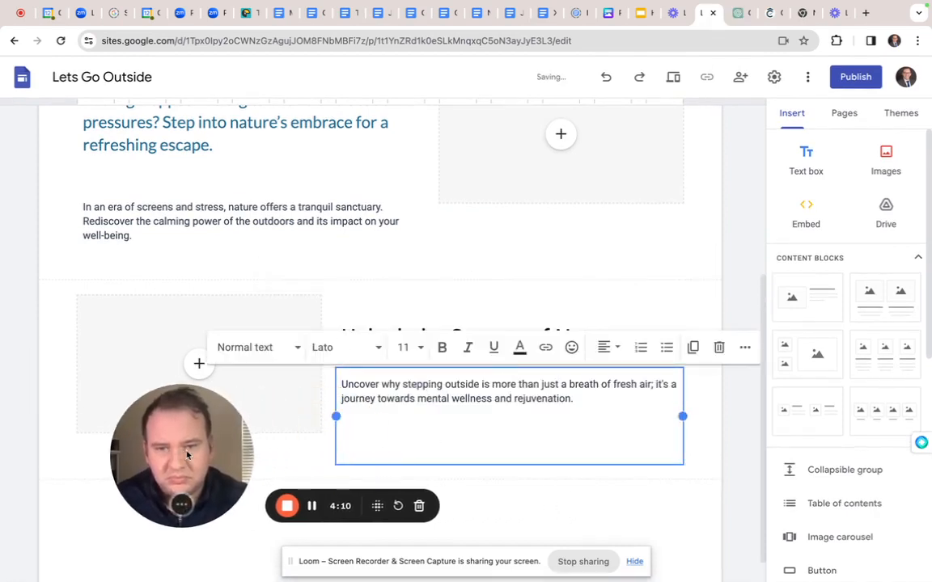
click(405, 424)
key(BackSpace)
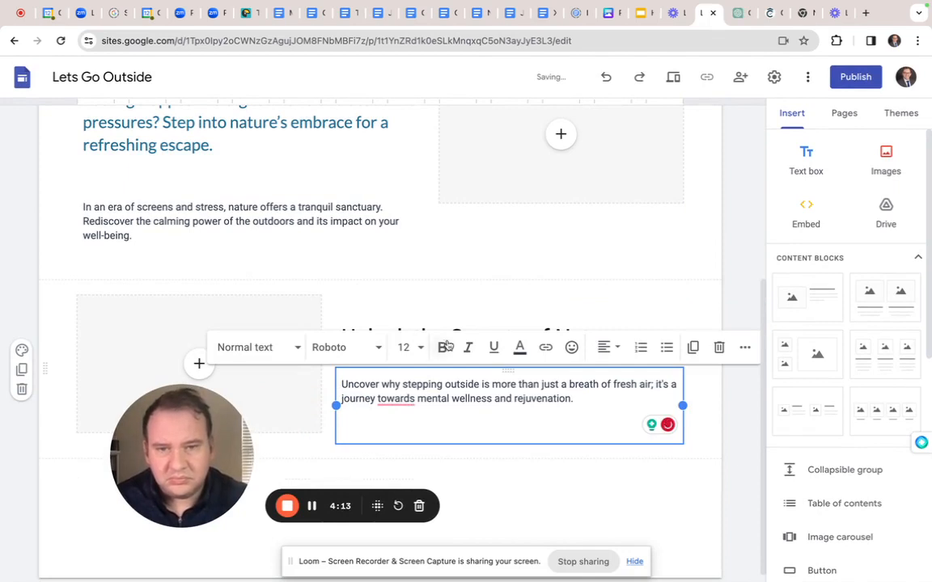
Step: Accept the spelling suggestion that changes towards to toward in the second block's paragraph
click(391, 398)
click(404, 438)
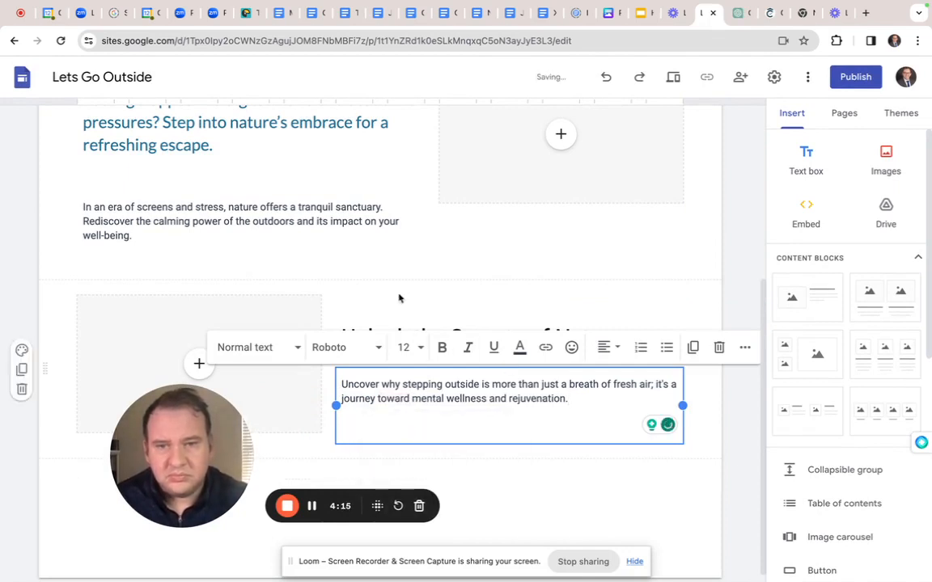
click(416, 264)
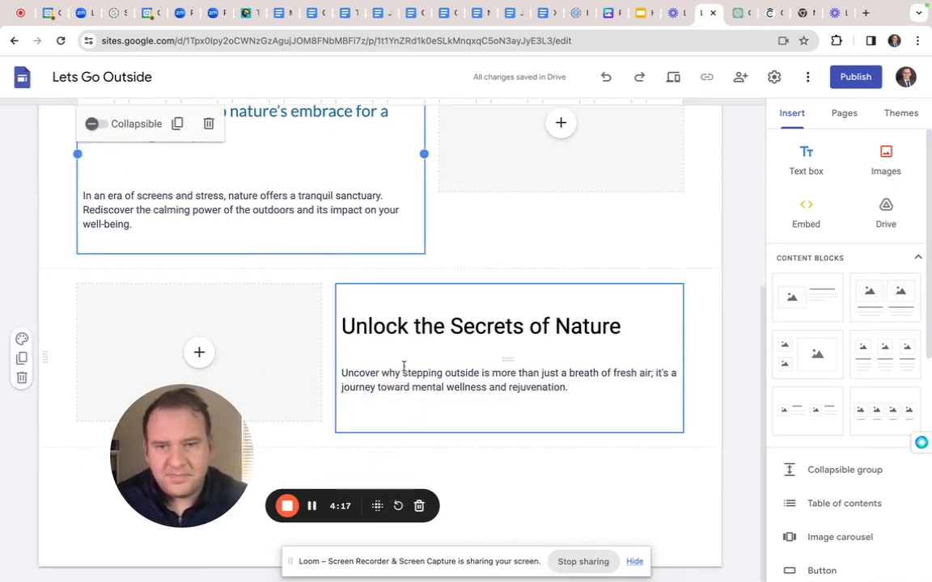
Step: Move the sentence Step into nature's embrace for a refreshing escape. from the first heading to the start of its body paragraph
scroll(485, 230, up, 5)
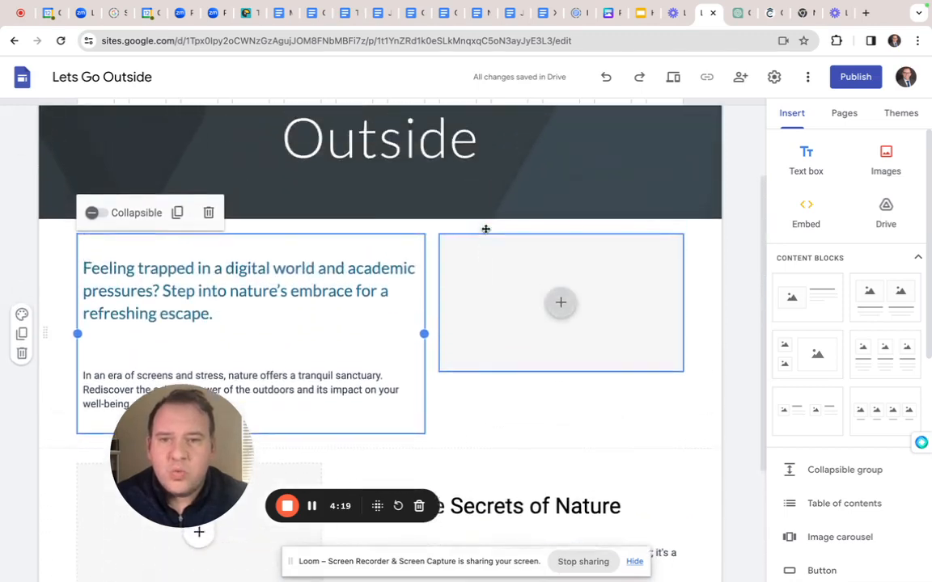
scroll(485, 230, down, 1)
click(162, 261)
drag(162, 261, 222, 279)
key(super+c)
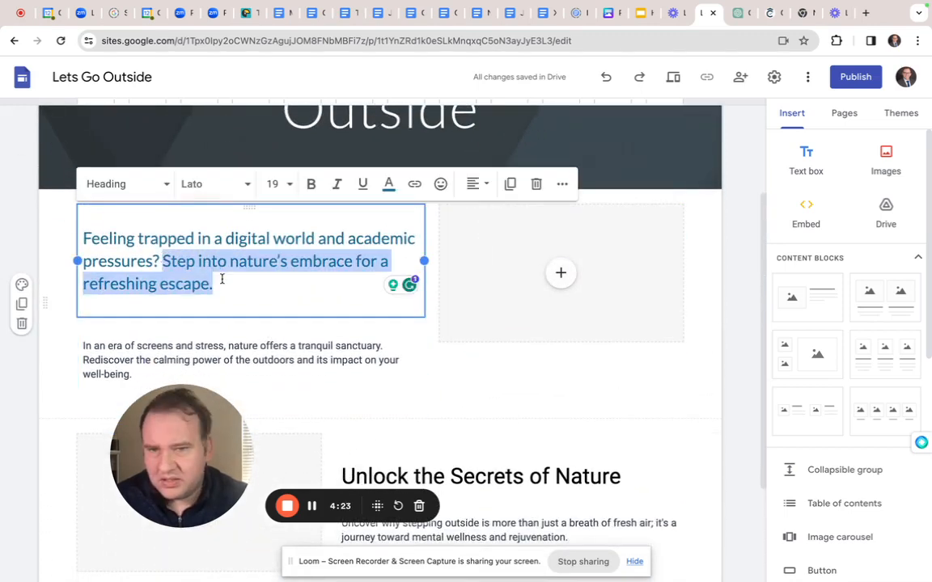
key(BackSpace)
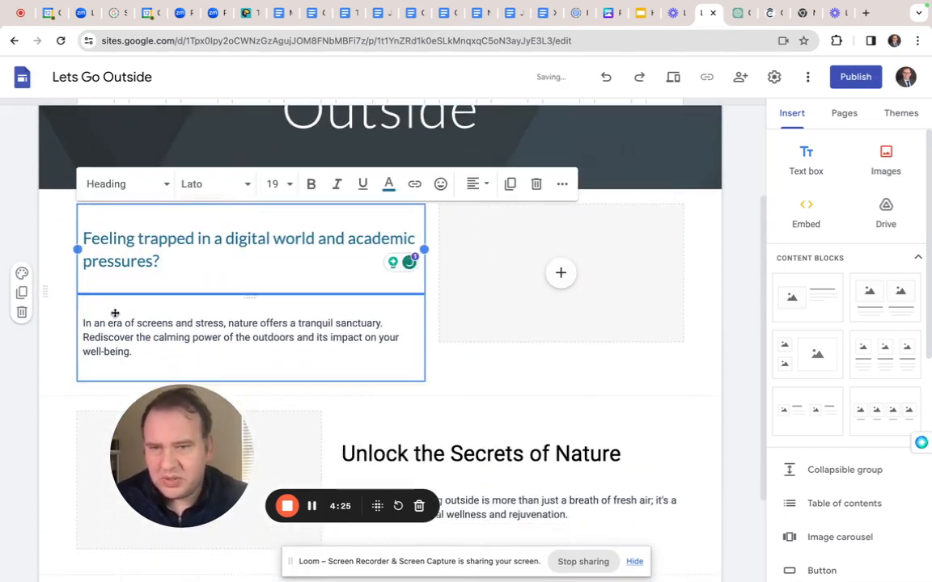
click(91, 323)
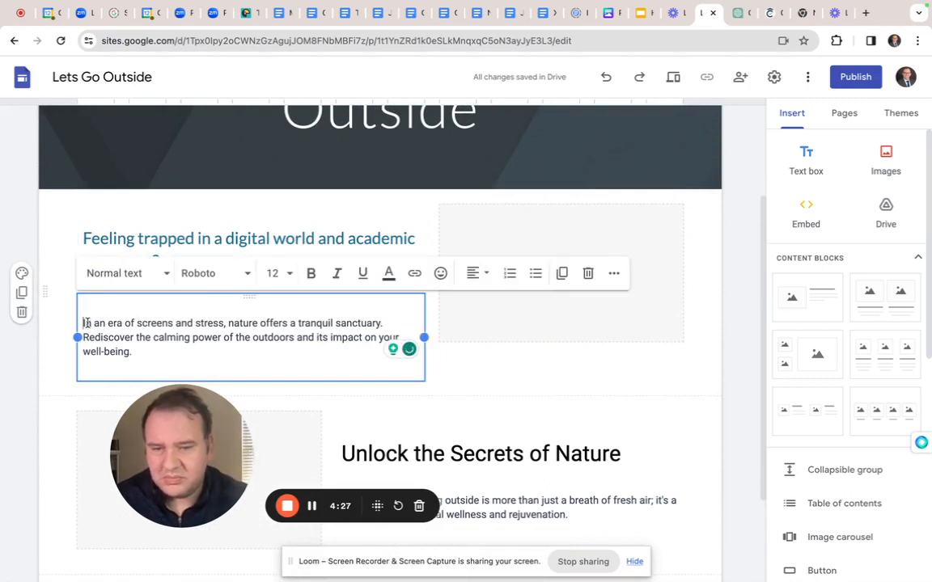
key(super+v)
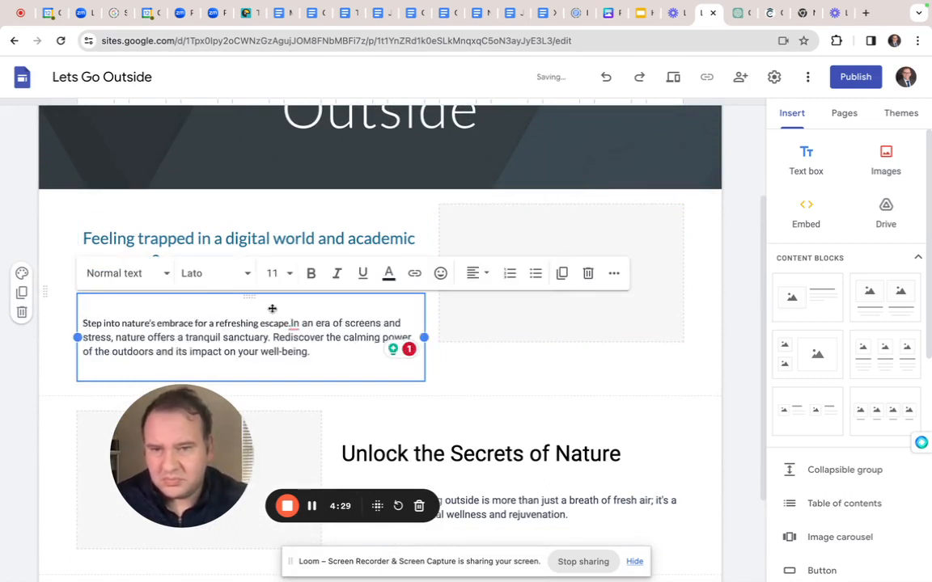
Step: Break the first block's body so Step into nature's embrace for a refreshing escape. sits on its own line
key(Return)
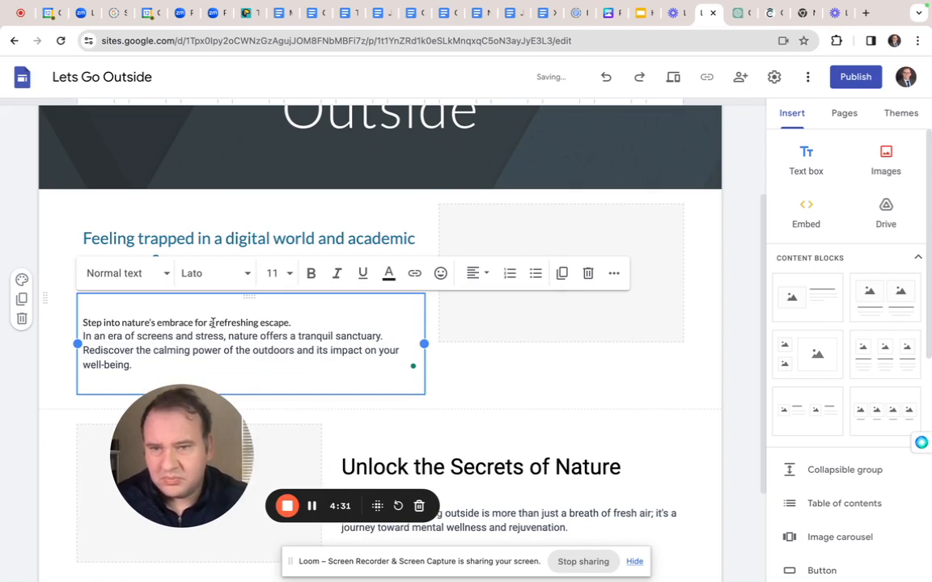
key(Escape)
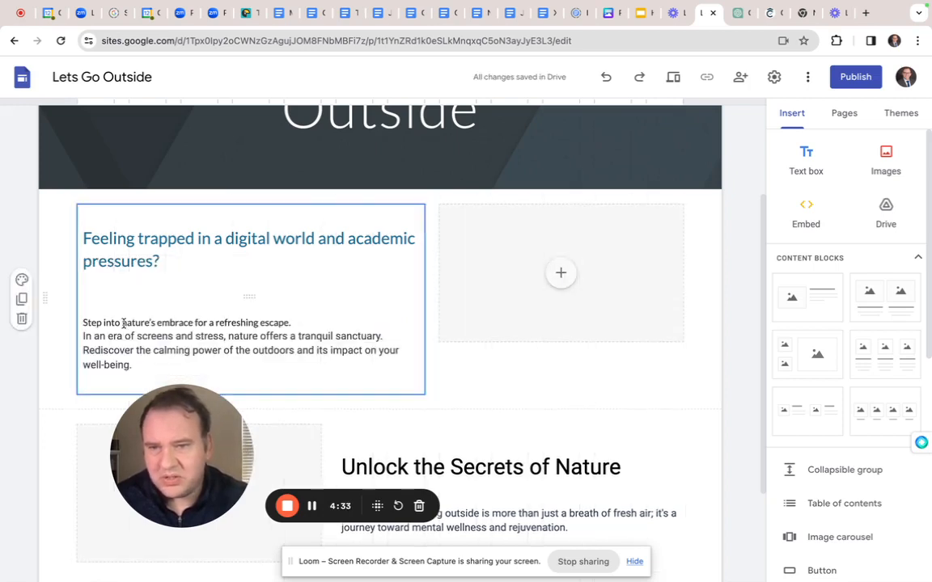
Step: Format the first block's body text as Normal text in Lato Normal weight at size 12
drag(136, 366, 75, 322)
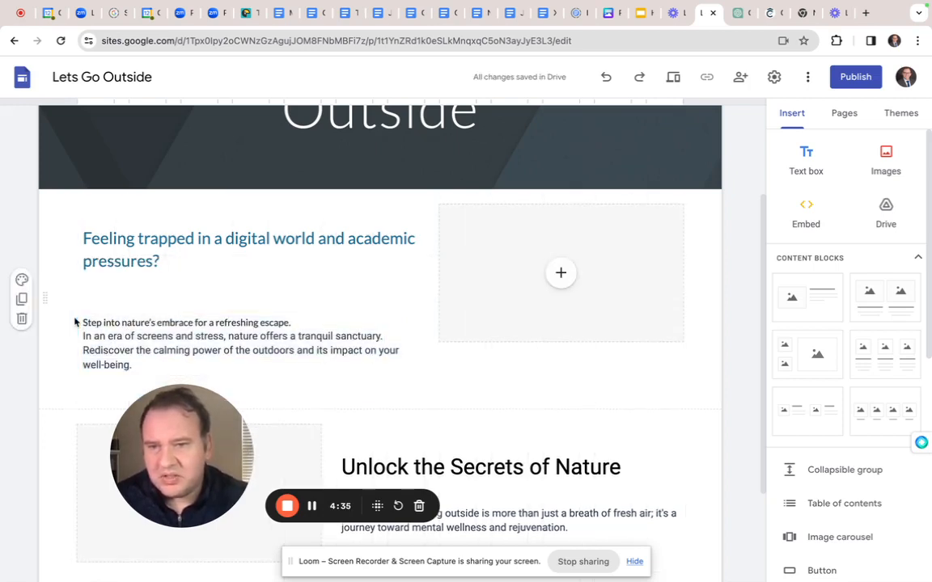
drag(139, 365, 82, 323)
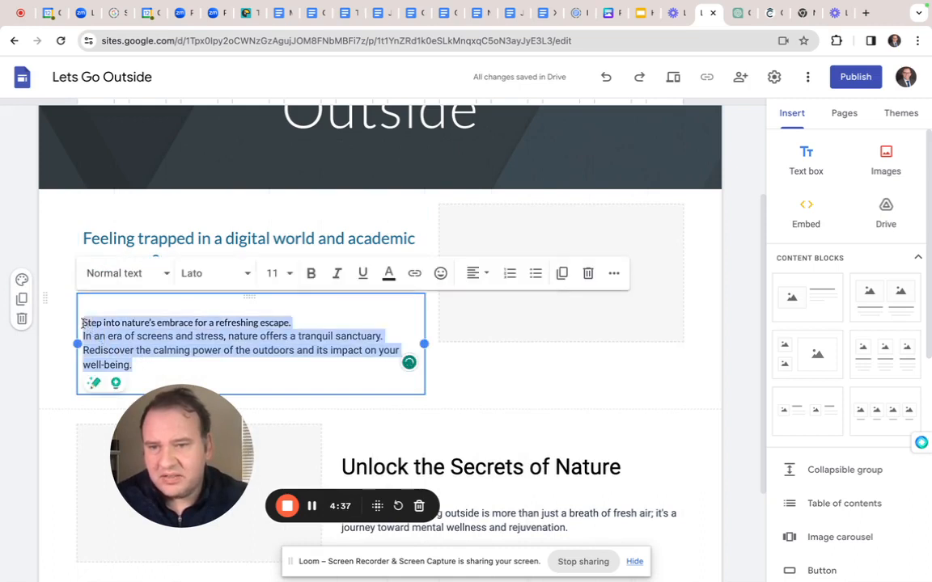
click(149, 280)
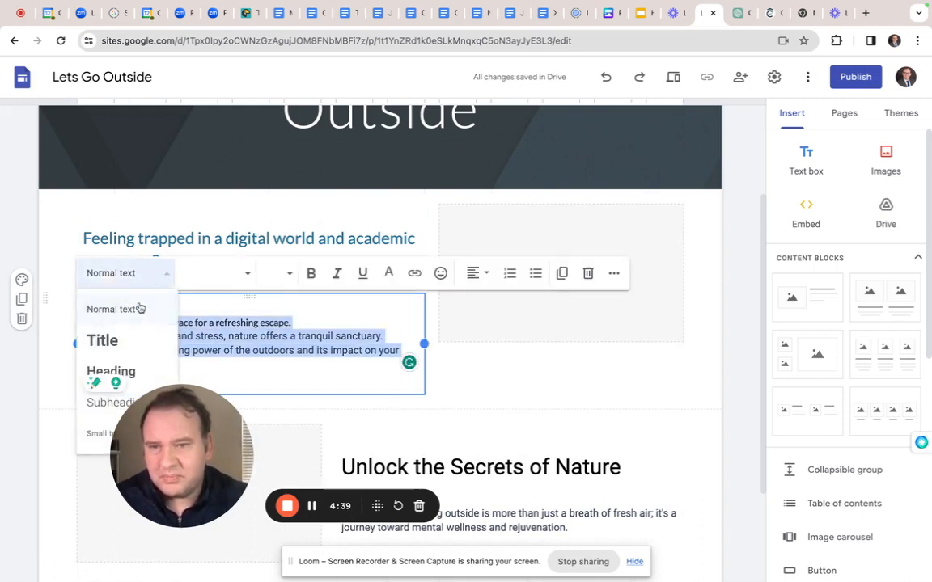
click(140, 308)
click(183, 275)
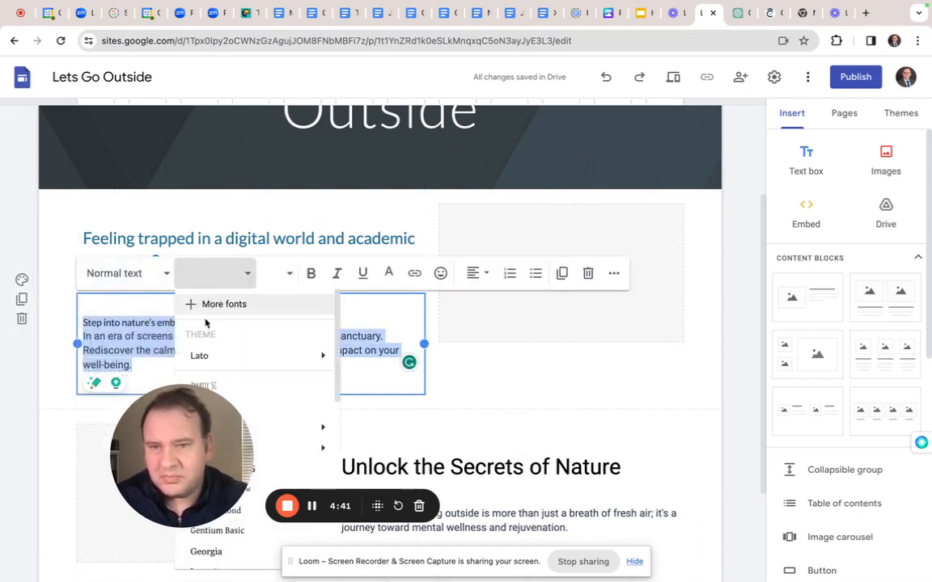
mouse_move(214, 364)
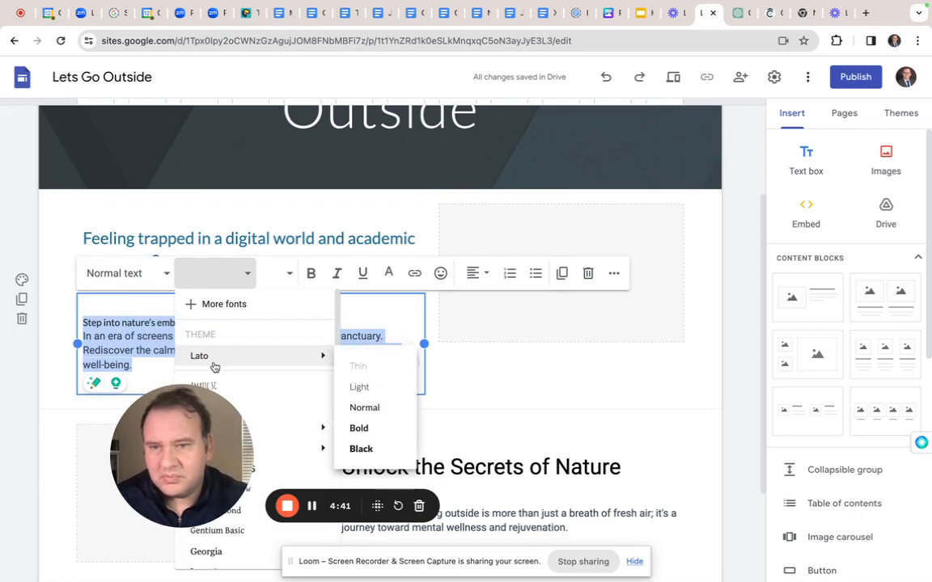
click(307, 360)
click(270, 338)
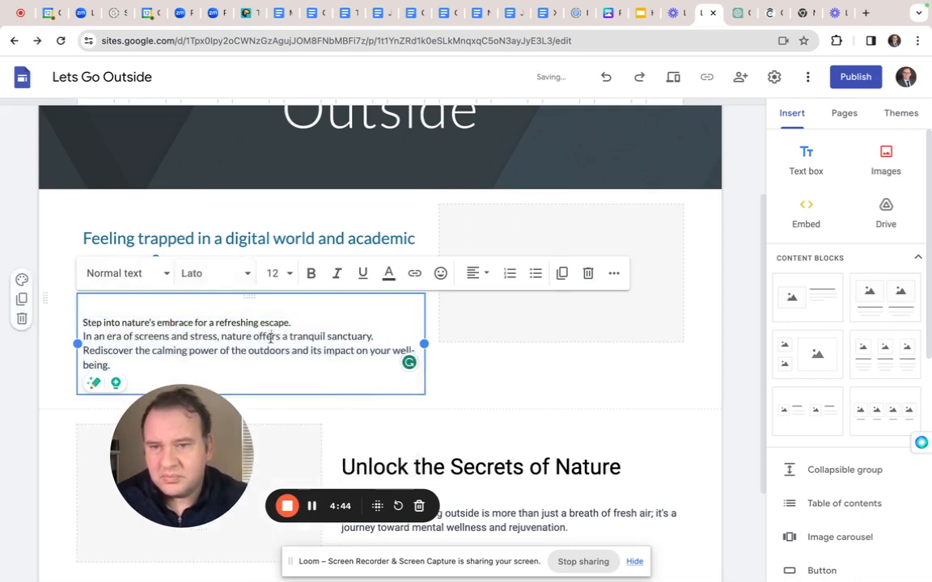
drag(144, 364, 79, 326)
click(287, 273)
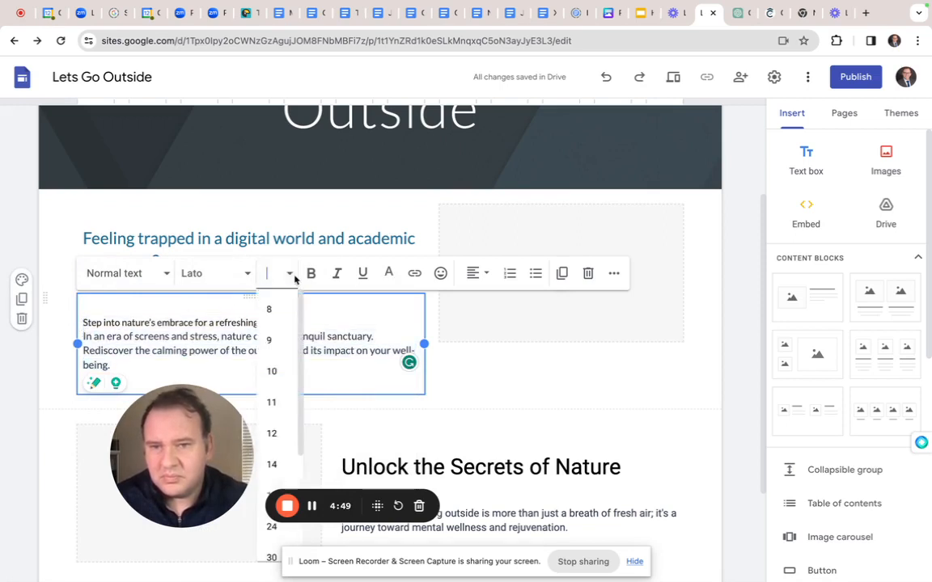
click(272, 433)
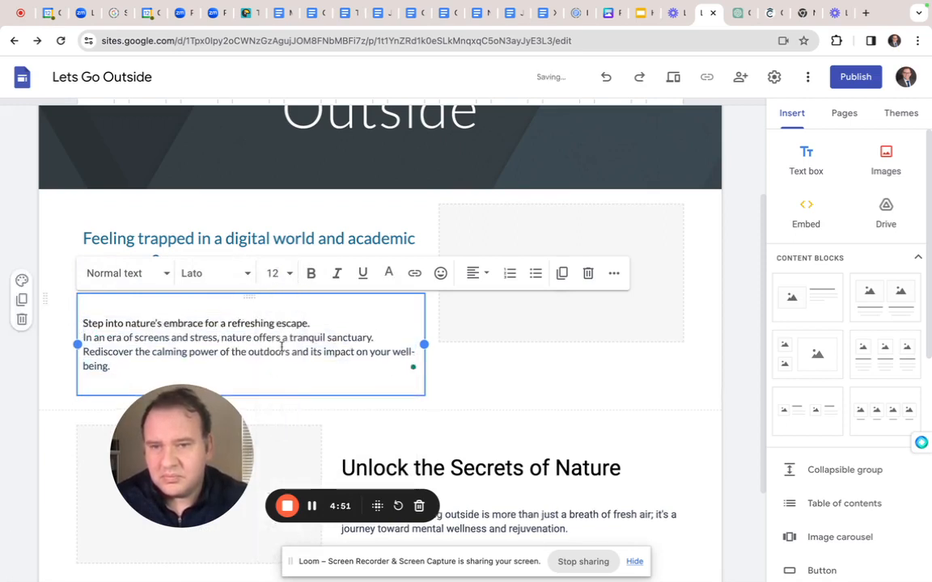
click(502, 444)
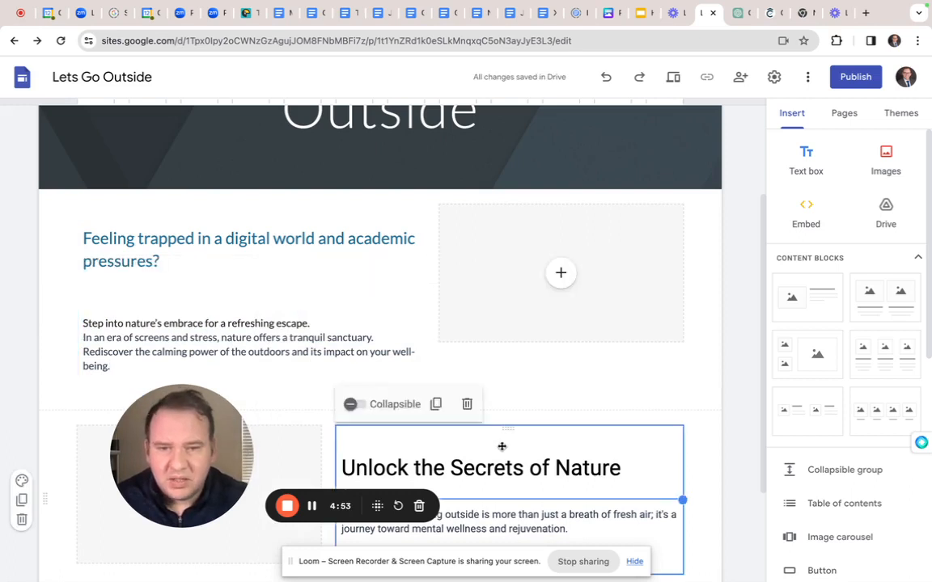
scroll(502, 443, down, 3)
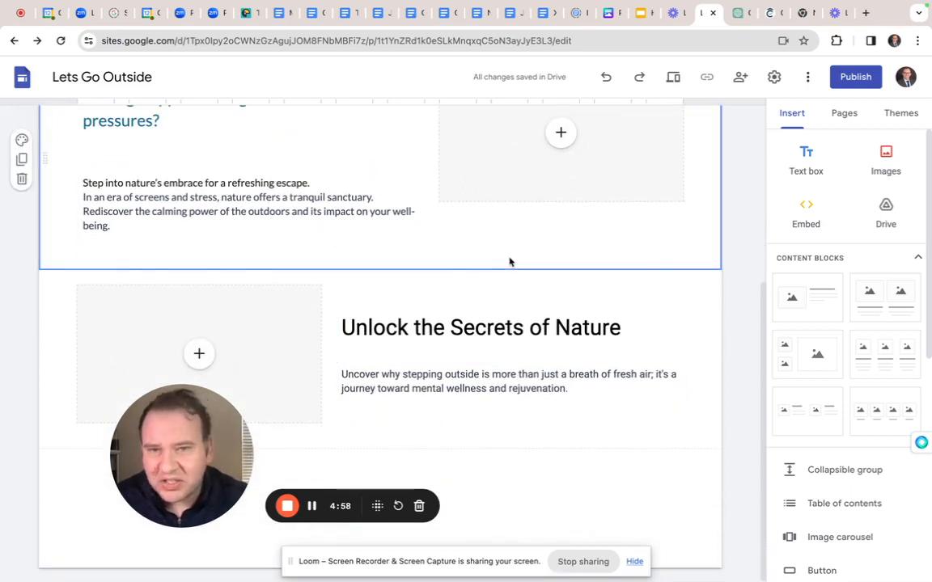
scroll(510, 261, up, 2)
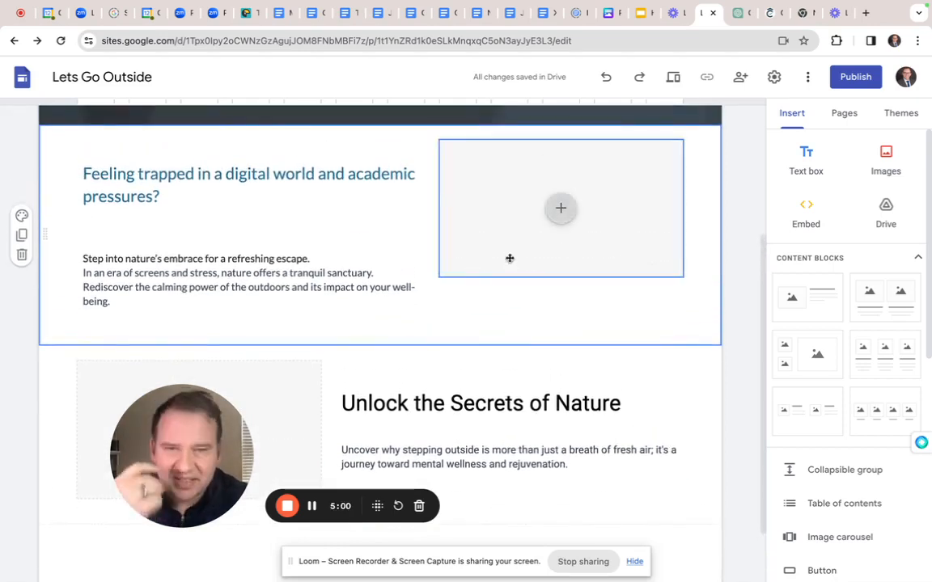
scroll(509, 258, down, 1)
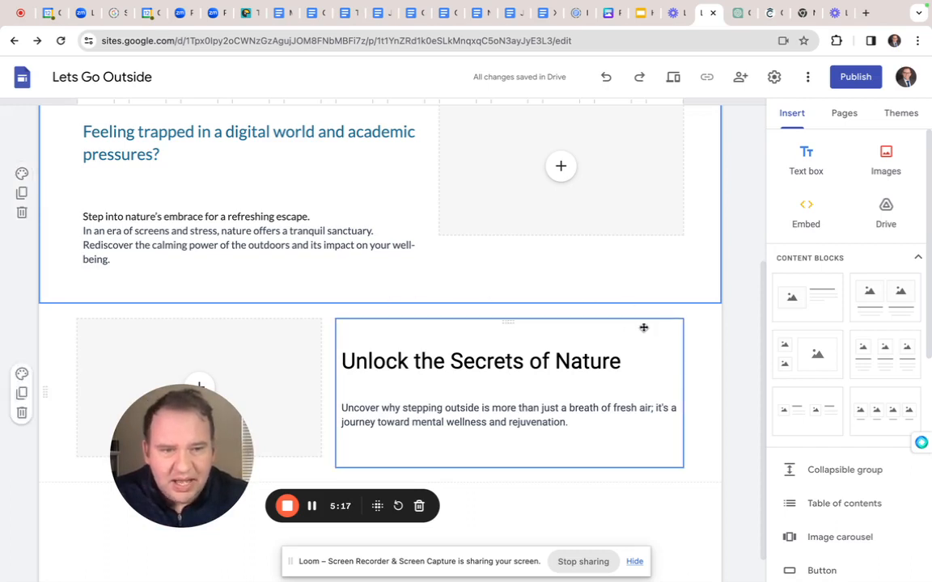
scroll(552, 324, down, 1)
scroll(551, 323, up, 2)
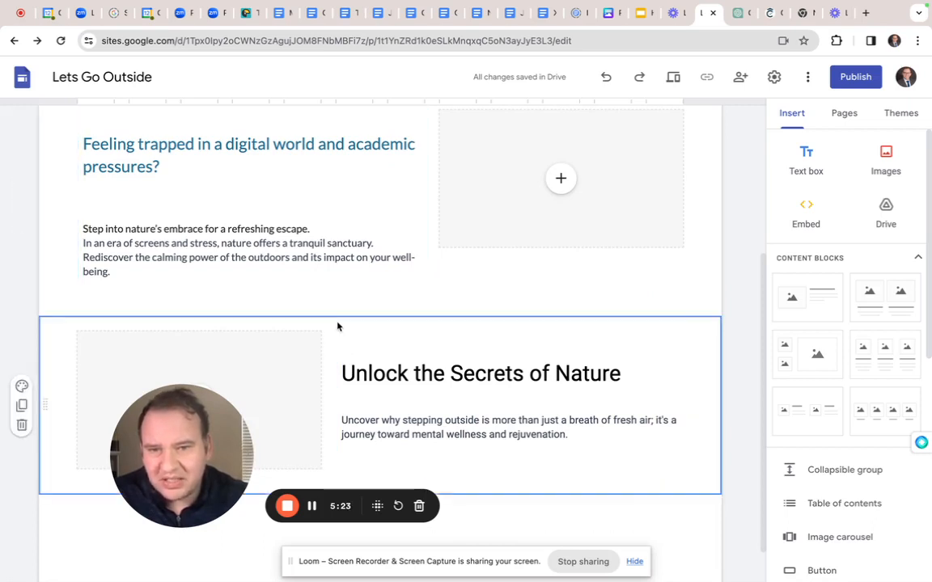
Step: Insert a button named Download Free Exploration Guide with a placeholder link of x characters
scroll(848, 483, down, 5)
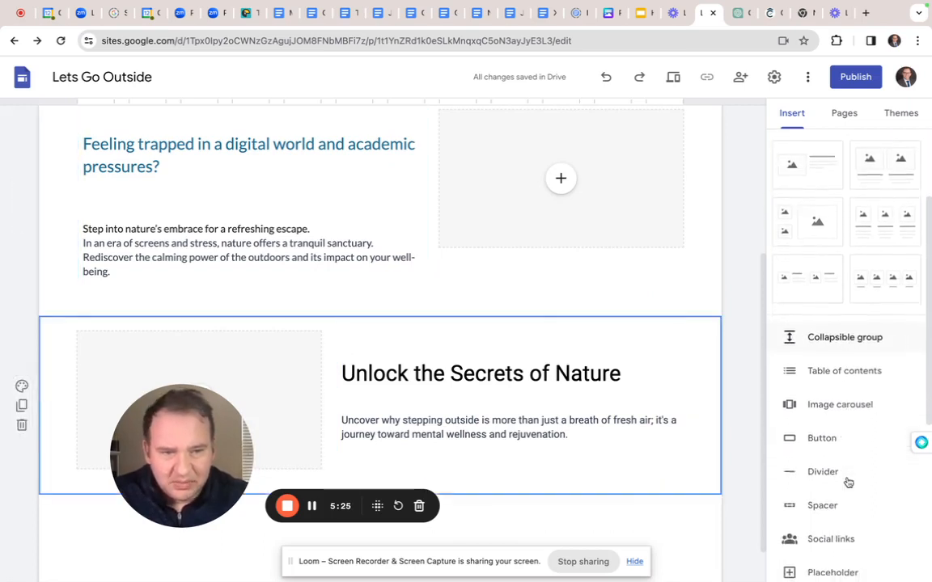
click(826, 378)
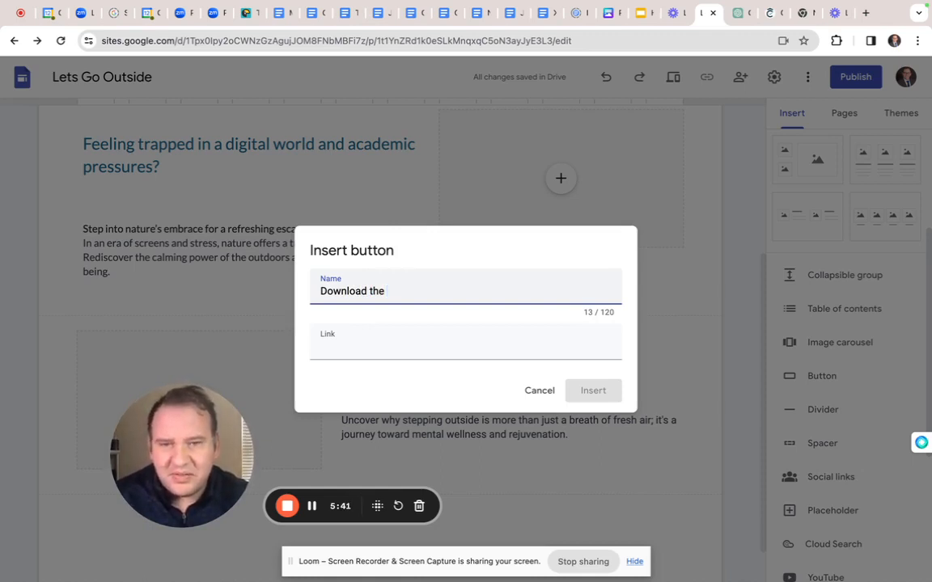
key(BackSpace)
key(BackSpace)
key(BackSpace)
key(BackSpace)
text(Free)
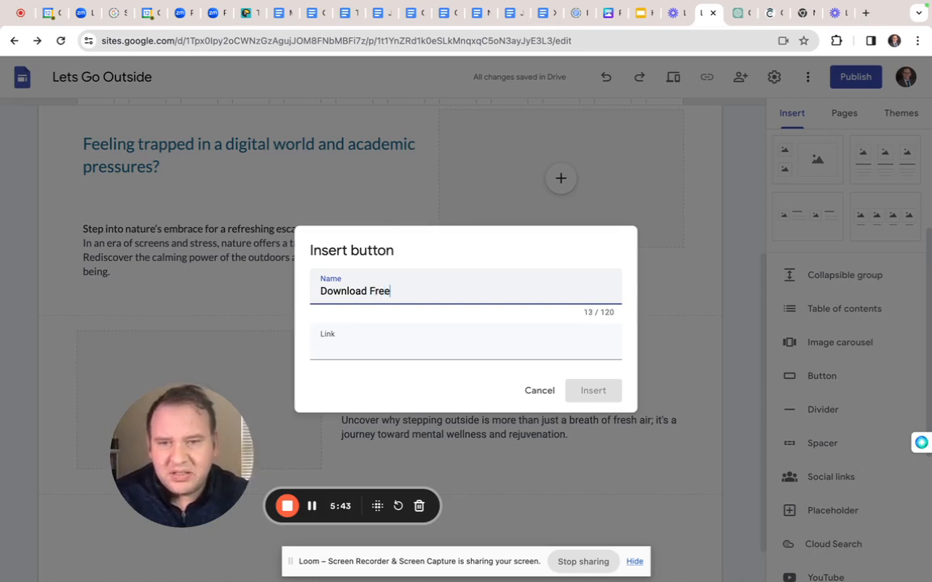
text( Exploratio)
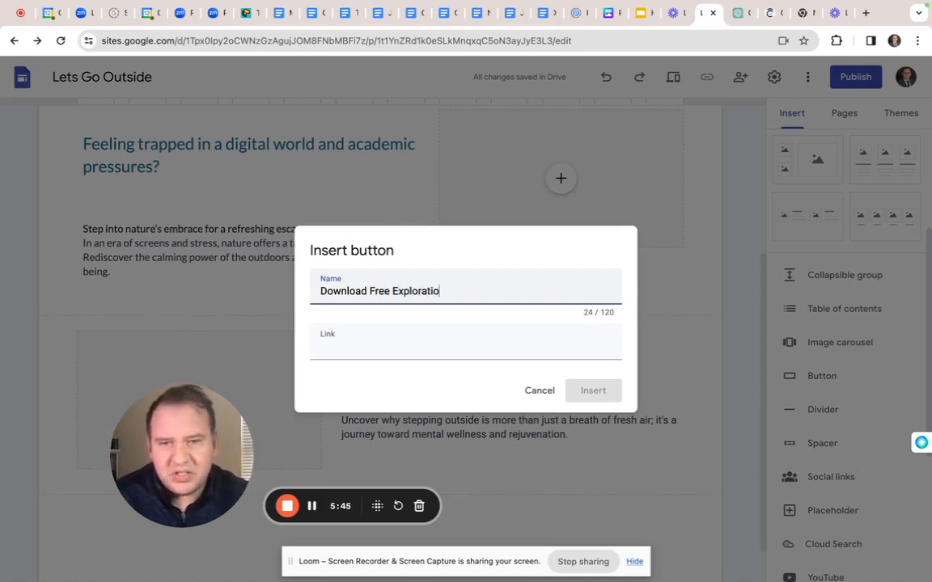
text(n Guide)
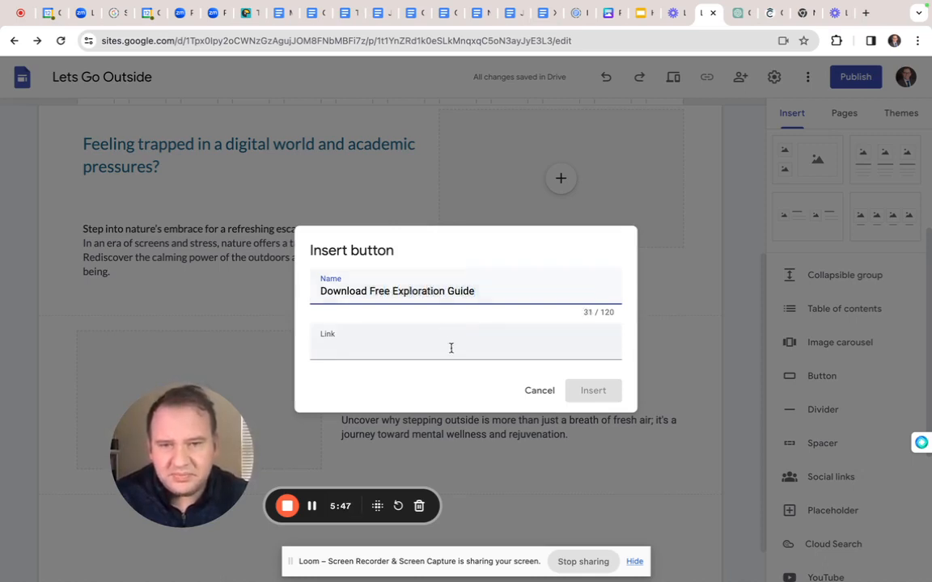
click(448, 352)
text(x)
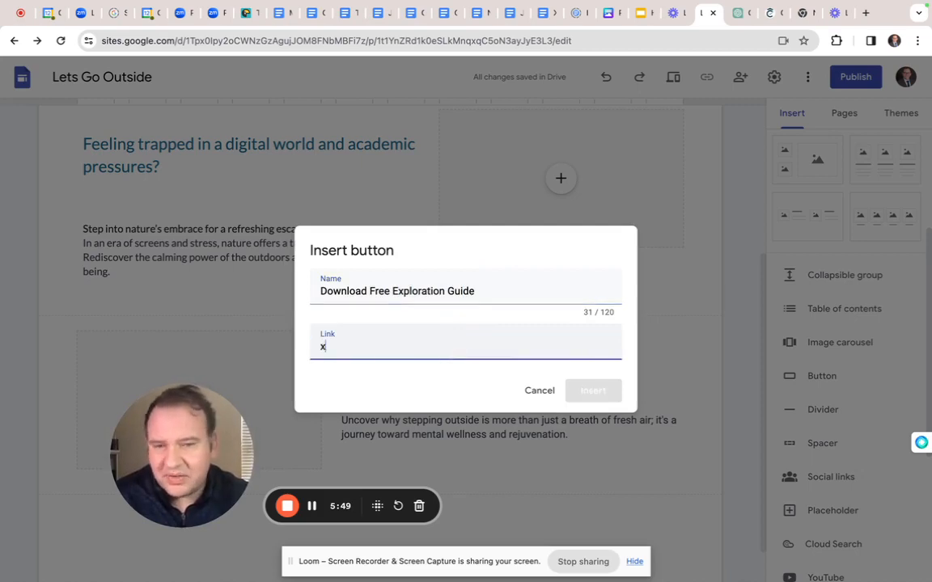
text(xxxxxxxxxx)
click(592, 390)
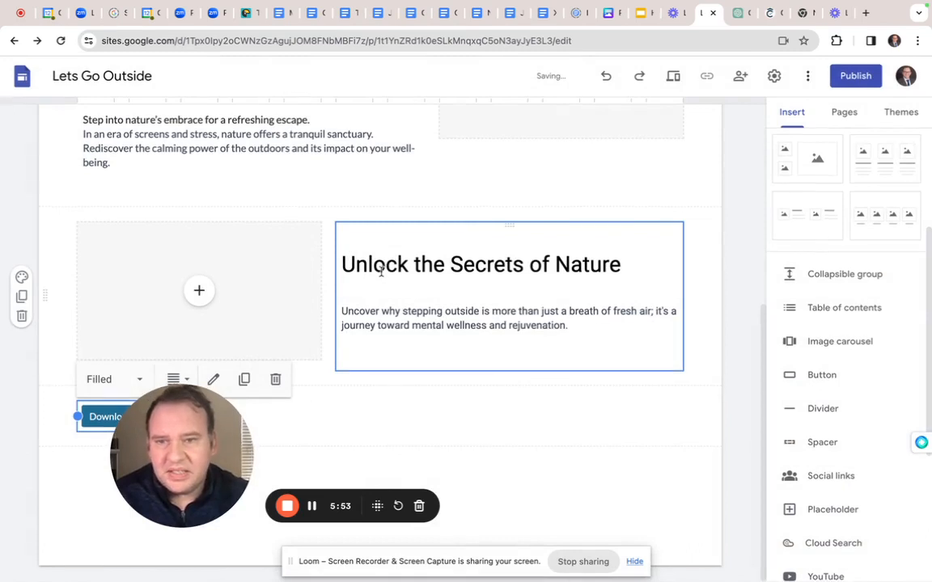
Step: Widen the button to show its full label and move it above the Unlock the Secrets of Nature block
drag(171, 400, 178, 231)
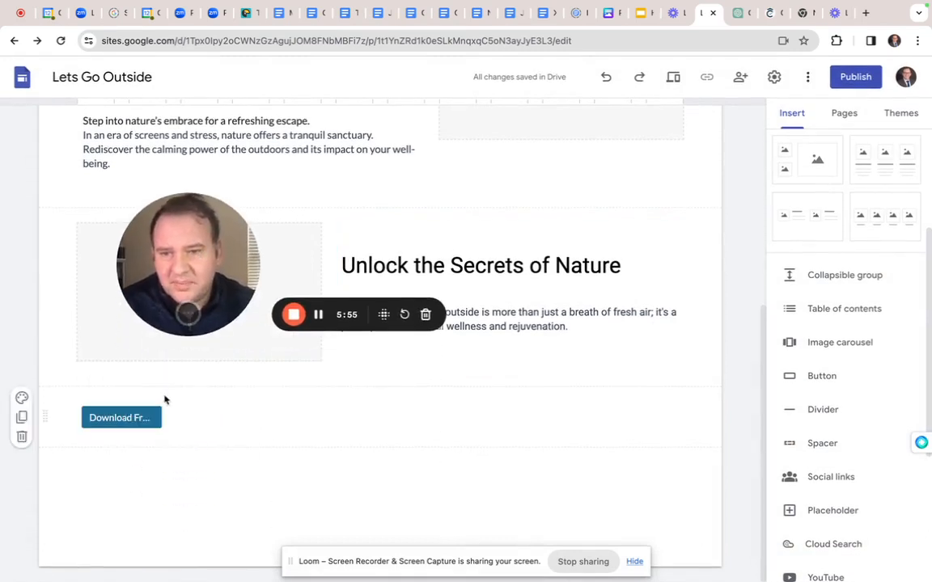
click(166, 419)
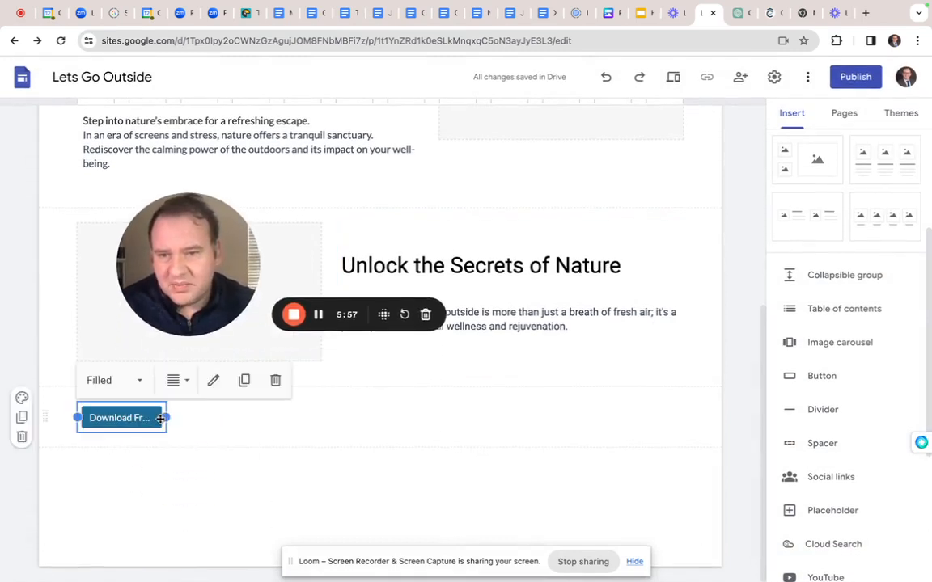
drag(166, 418, 405, 421)
scroll(447, 247, up, 2)
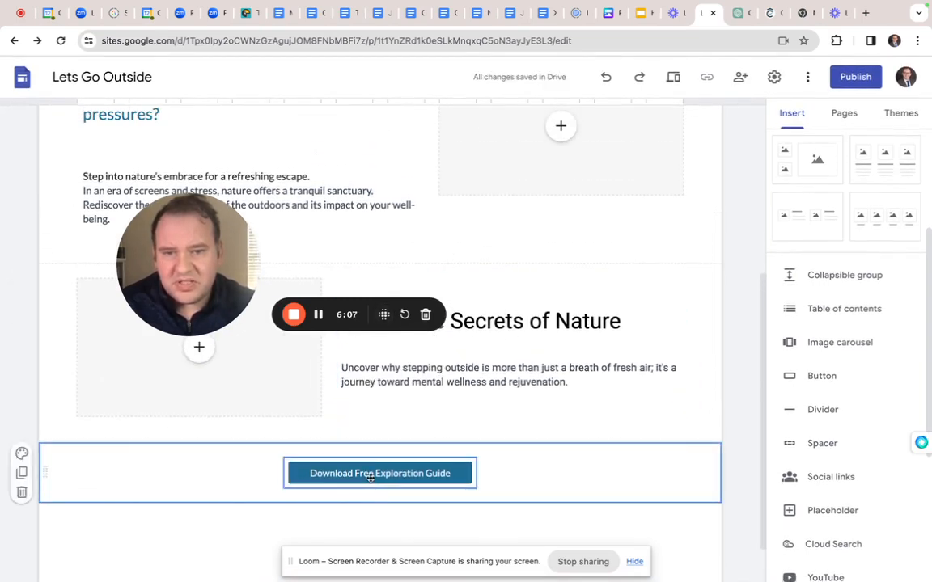
drag(370, 474, 372, 259)
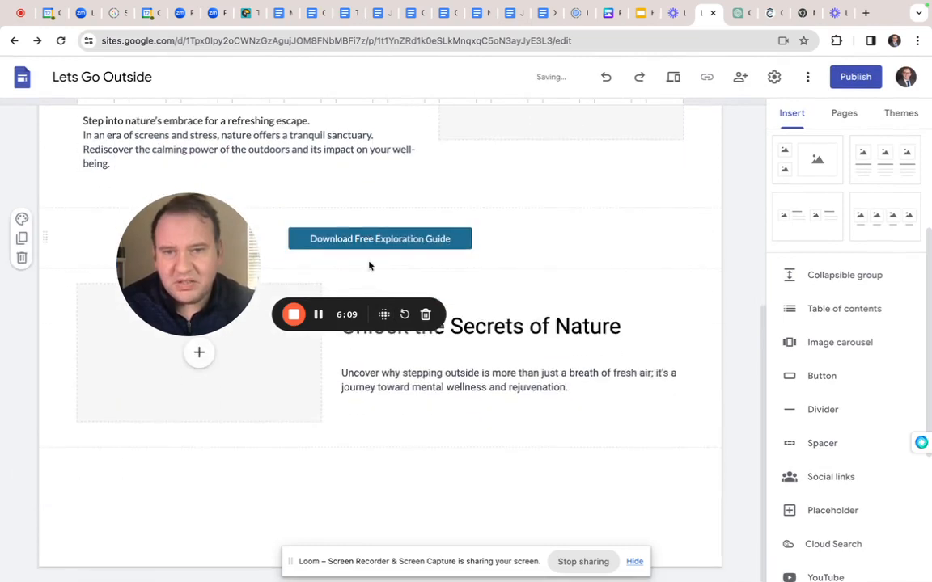
Step: Duplicate the button section and move the copy below the Unlock the Secrets of Nature block
scroll(383, 231, up, 4)
scroll(381, 242, down, 3)
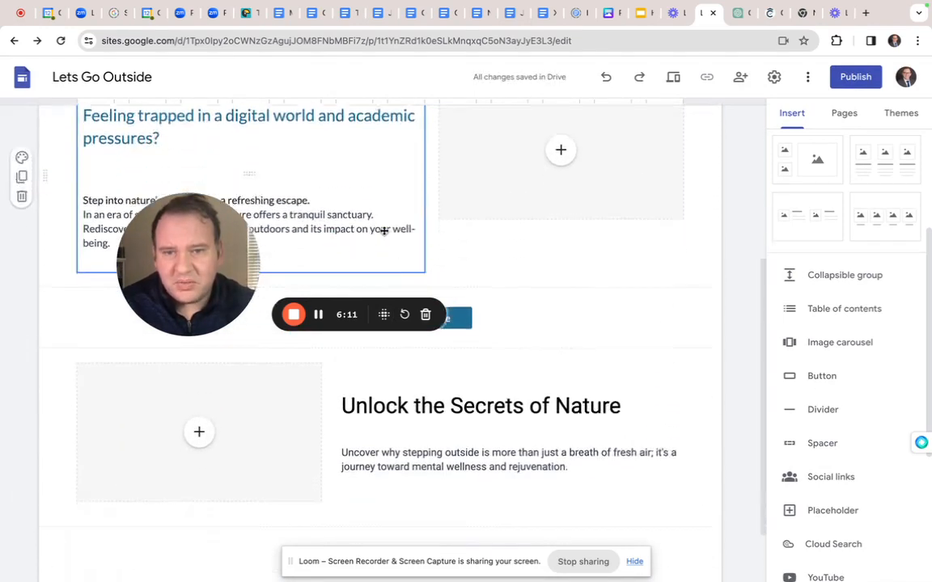
click(380, 280)
click(267, 270)
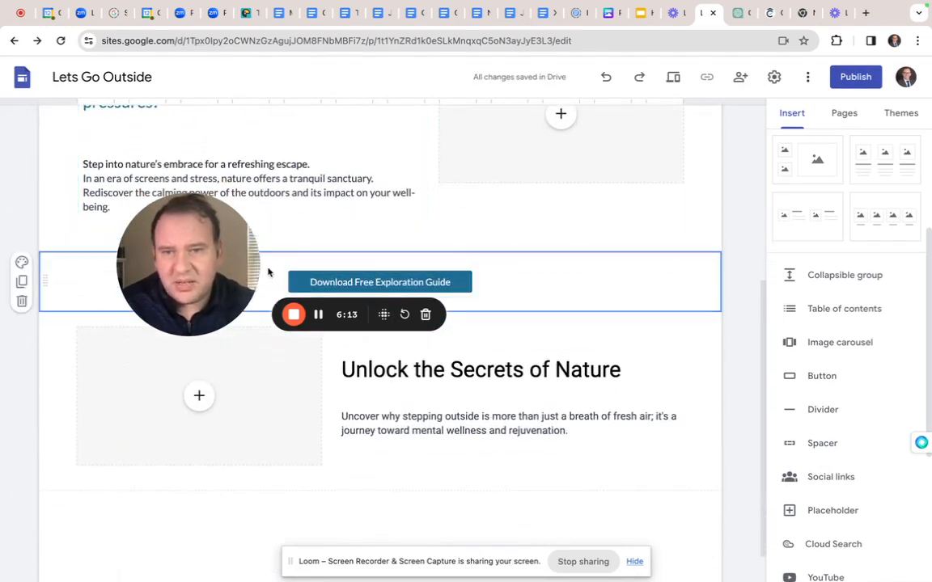
click(21, 282)
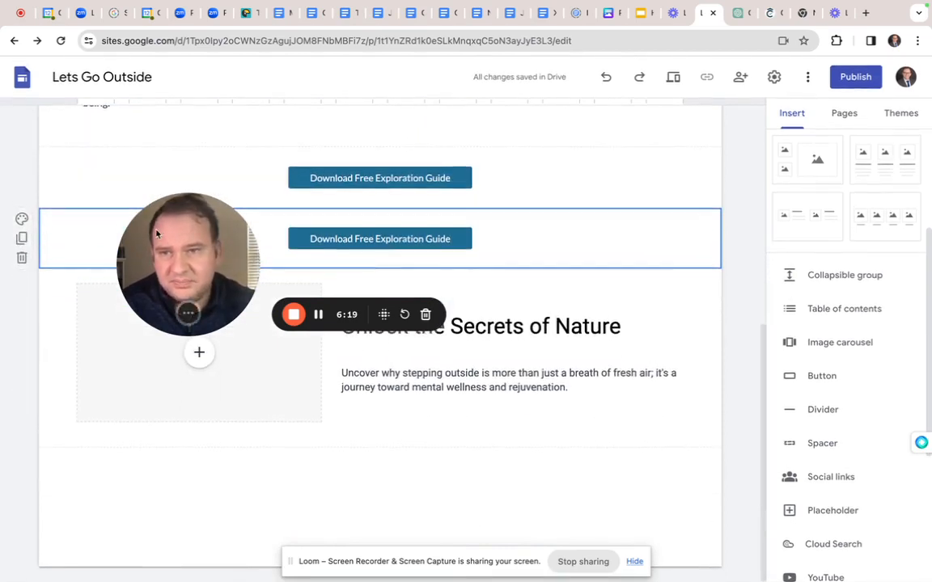
drag(45, 238, 50, 493)
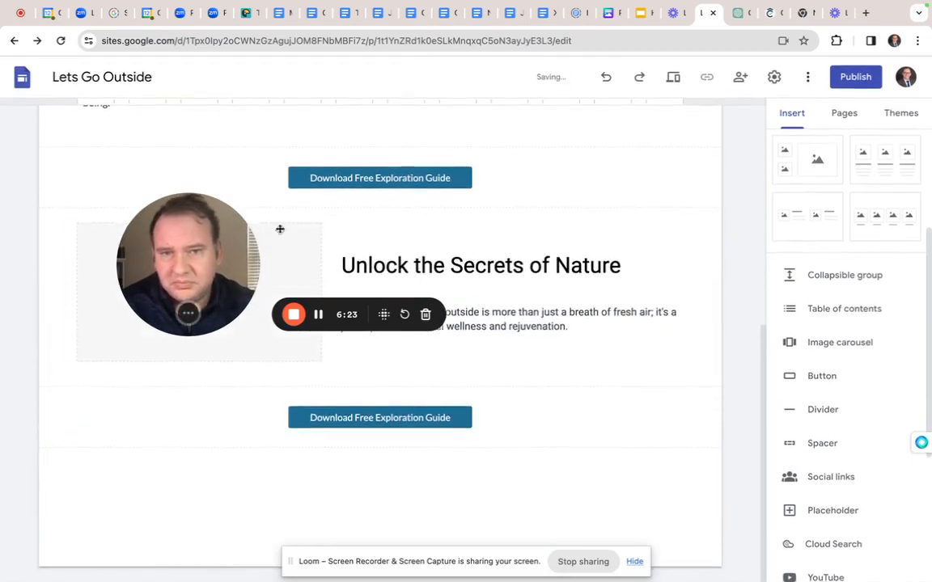
scroll(321, 232, up, 4)
scroll(321, 228, down, 3)
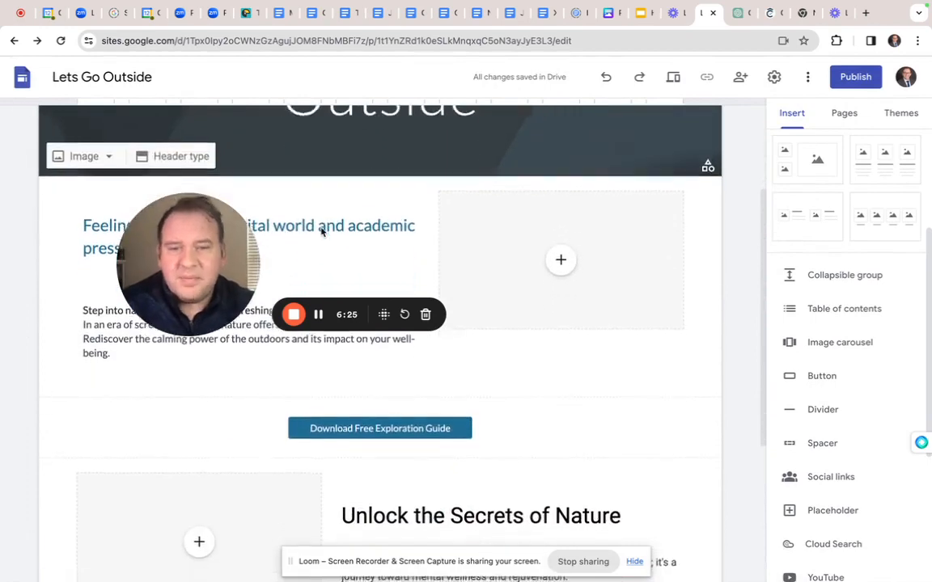
scroll(320, 229, down, 1)
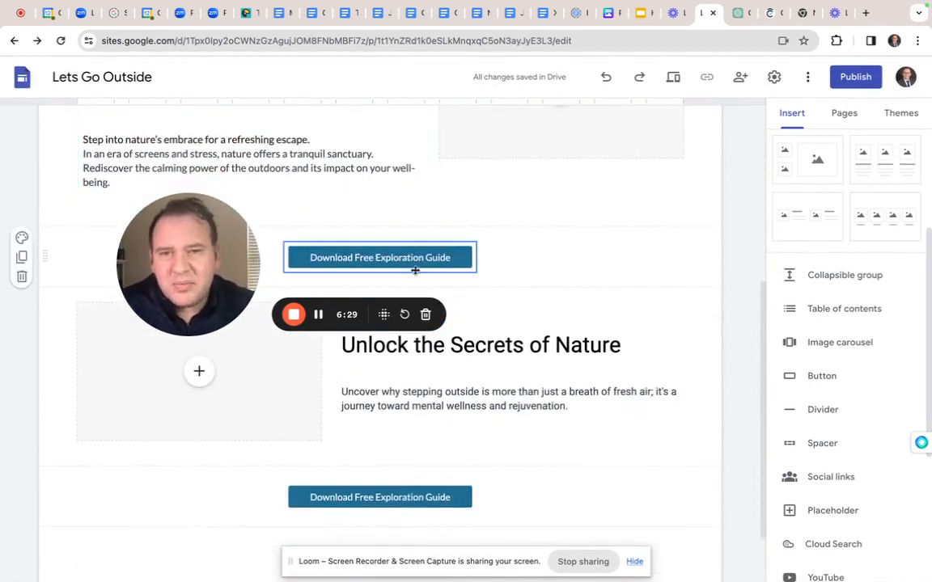
scroll(374, 222, up, 2)
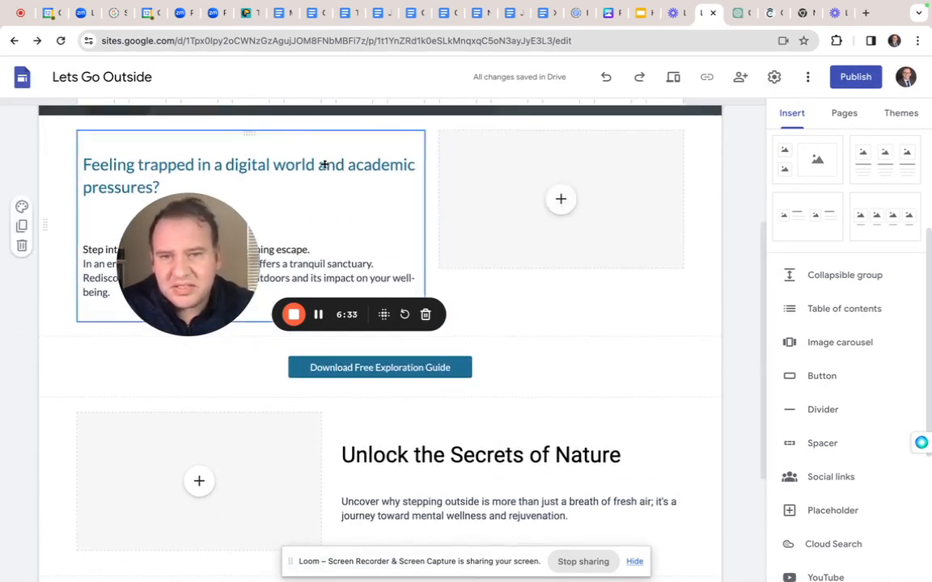
scroll(675, 221, up, 4)
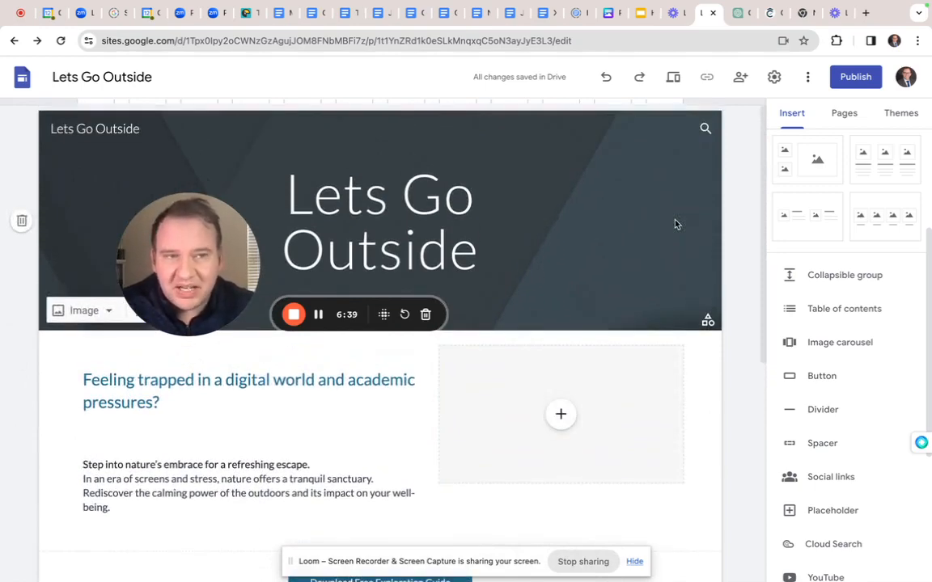
scroll(590, 239, down, 5)
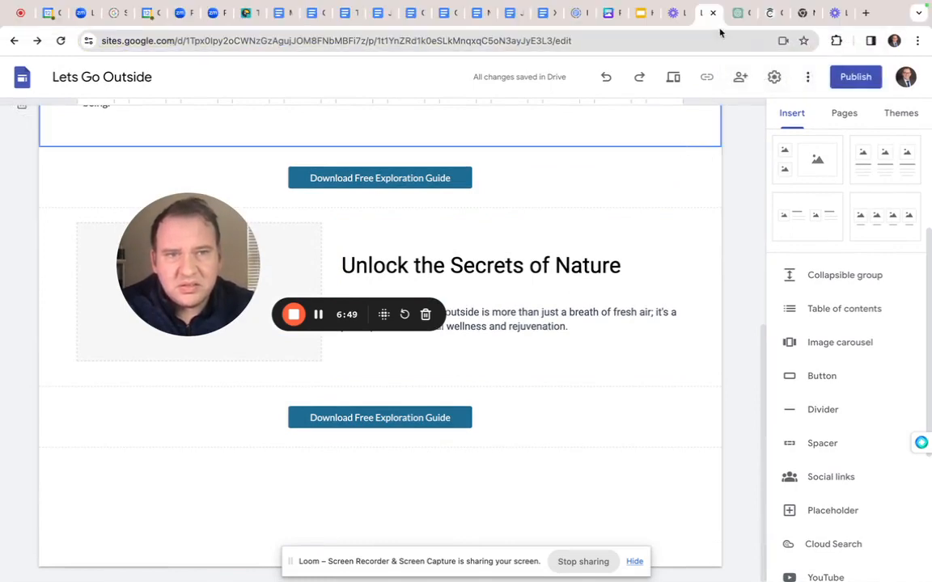
Step: Switch to ChatGPT and select the Your Journey to Rejuvenation heading with its three-item list to copy it
click(738, 13)
scroll(508, 344, down, 2)
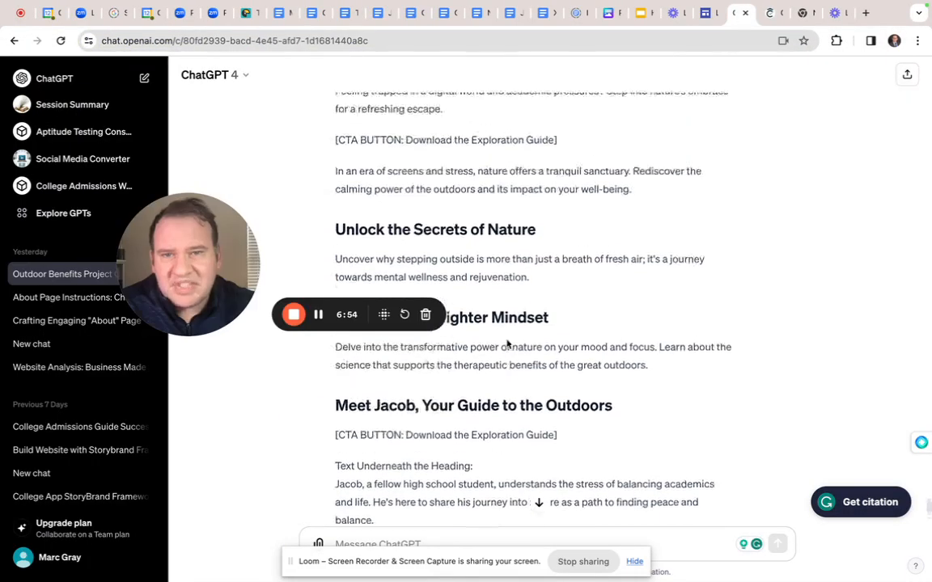
scroll(508, 344, up, 4)
scroll(502, 315, down, 3)
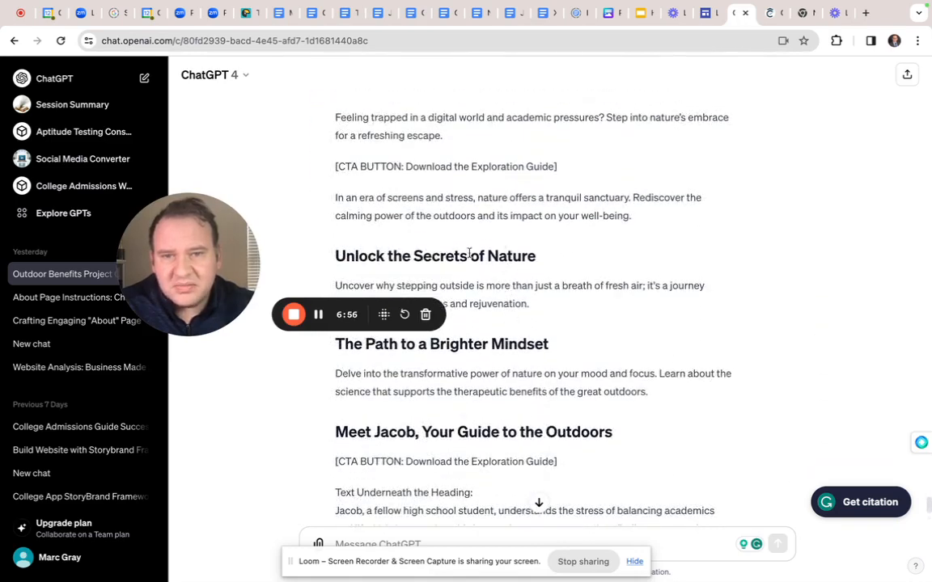
scroll(575, 312, down, 4)
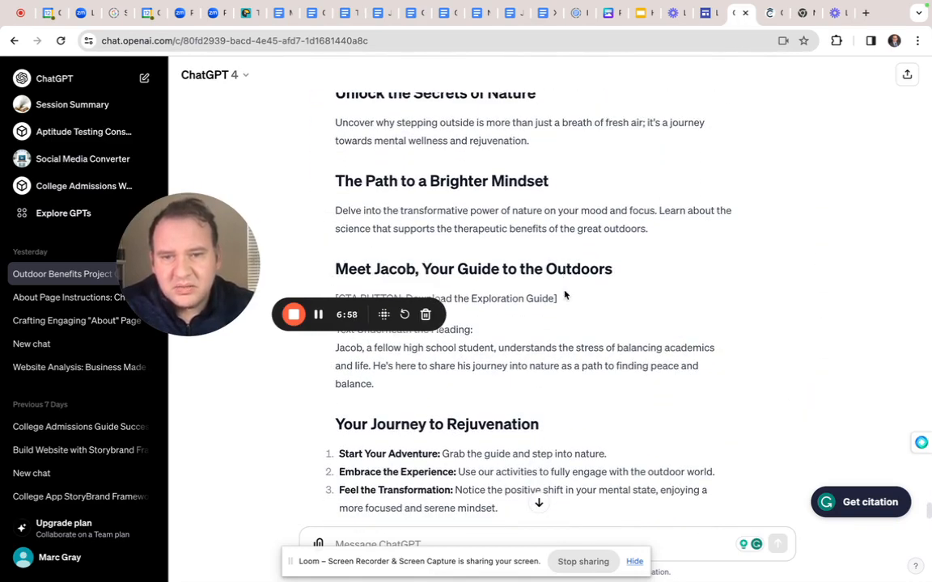
scroll(564, 296, down, 5)
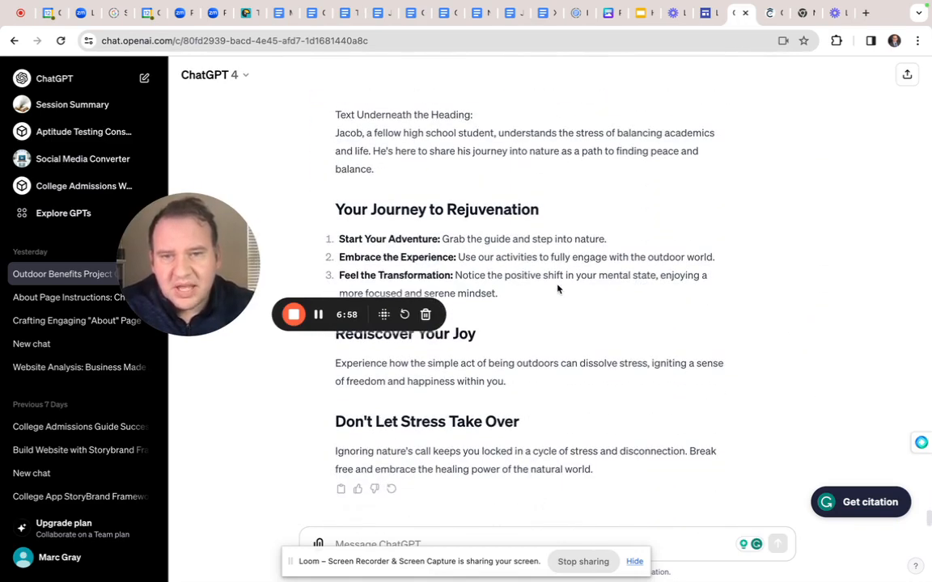
triple_click(491, 206)
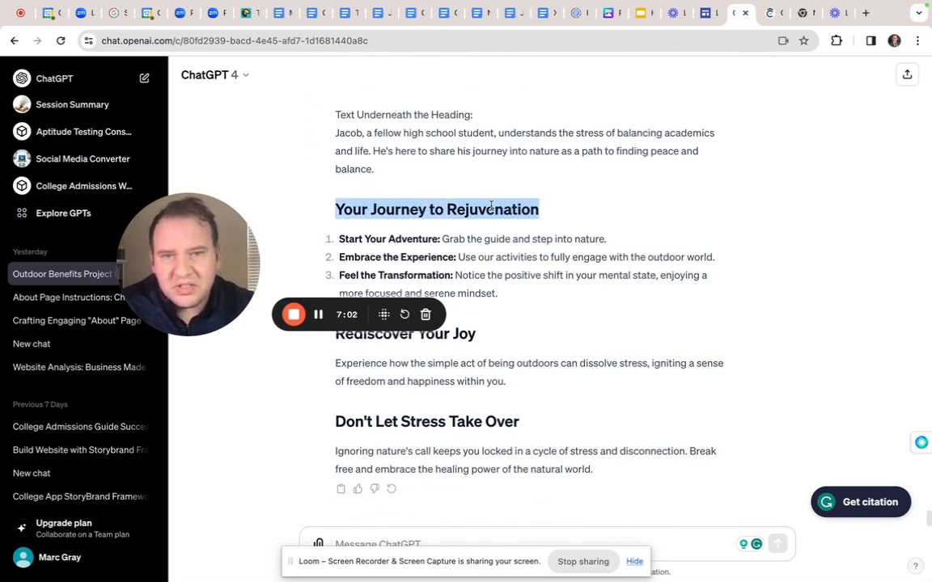
drag(335, 208, 499, 297)
drag(368, 318, 382, 378)
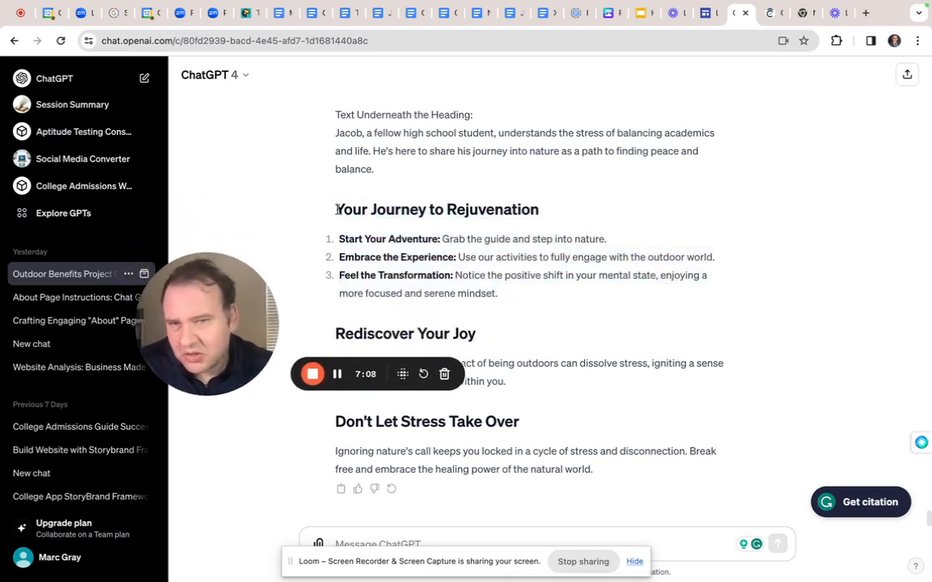
drag(337, 210, 520, 294)
key(super+c)
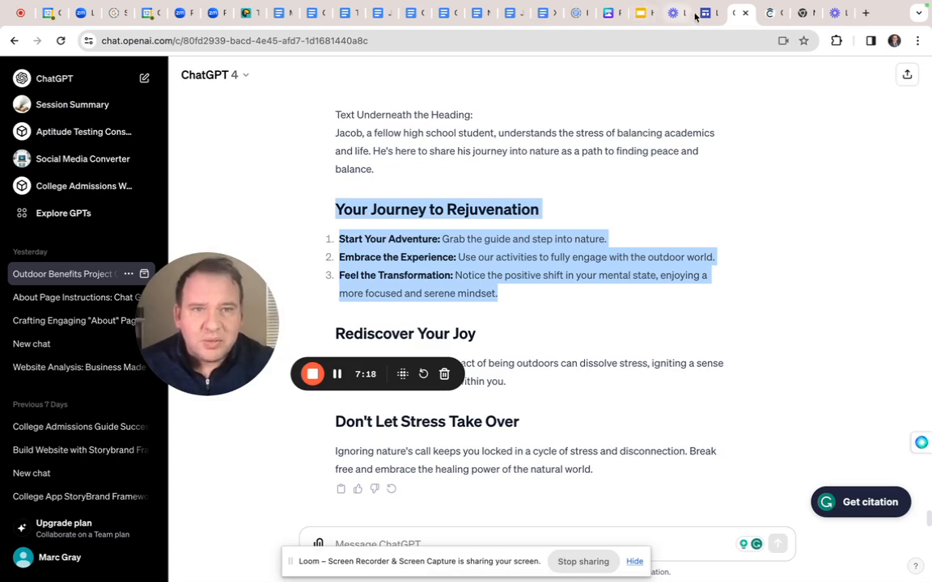
Step: Return to the site and insert a three-column image-and-text content block below the lower download button
click(706, 14)
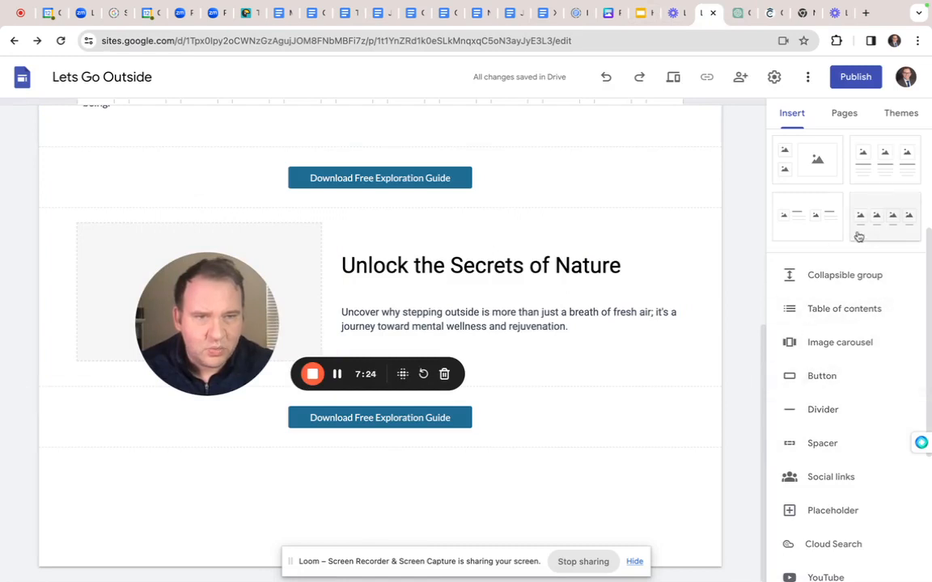
scroll(819, 225, up, 1)
click(883, 219)
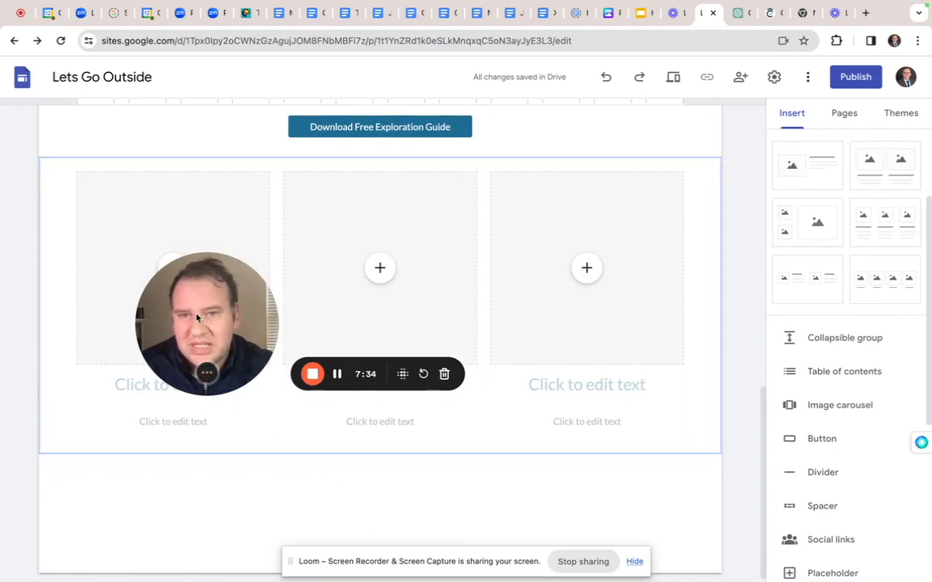
drag(196, 324, 73, 483)
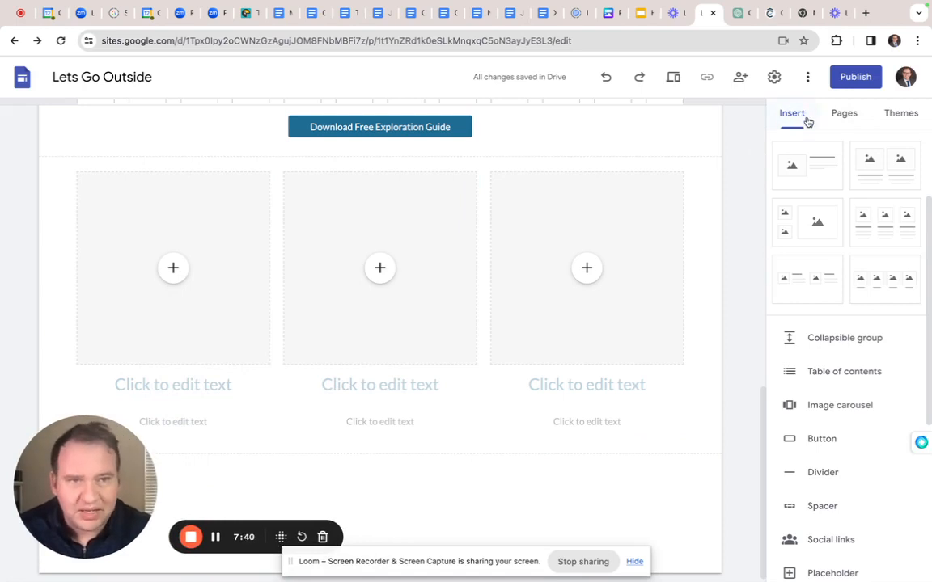
scroll(819, 280, up, 3)
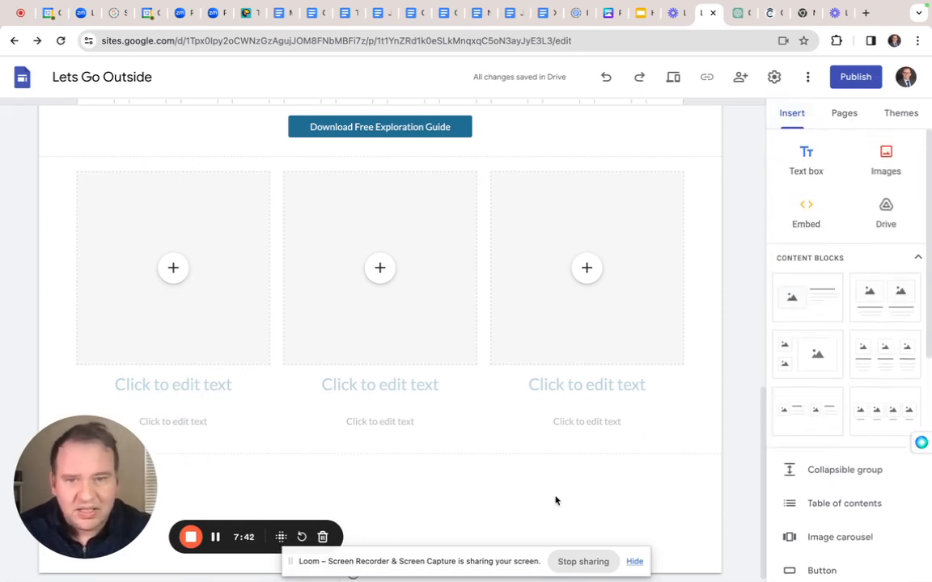
Step: Add a text box below the three-column block and paste the copied Journey heading and list into it
click(800, 164)
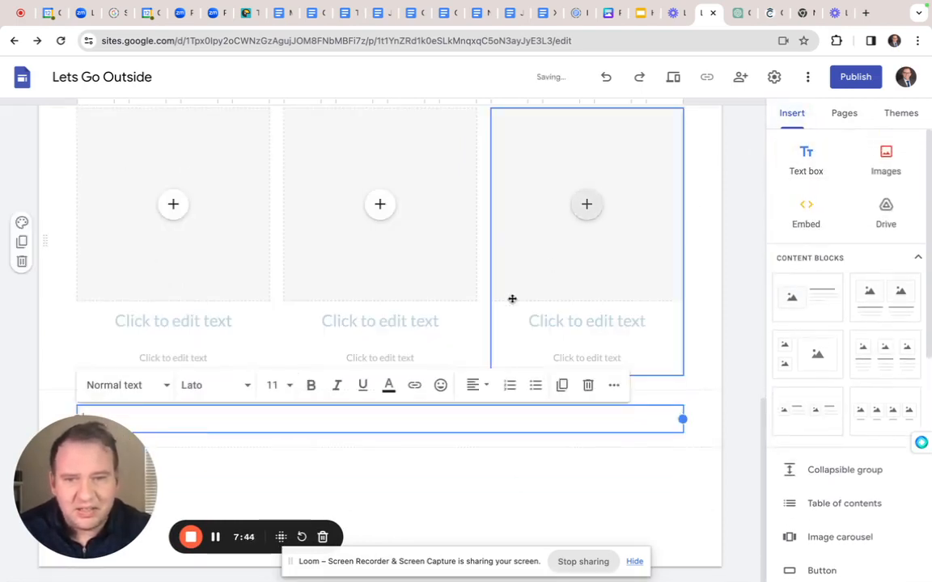
key(super+v)
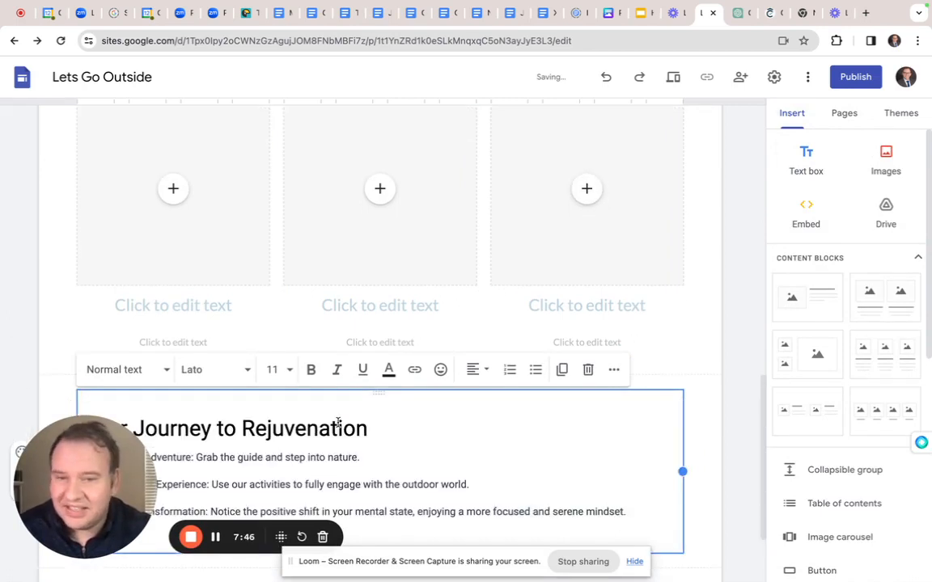
scroll(282, 419, down, 2)
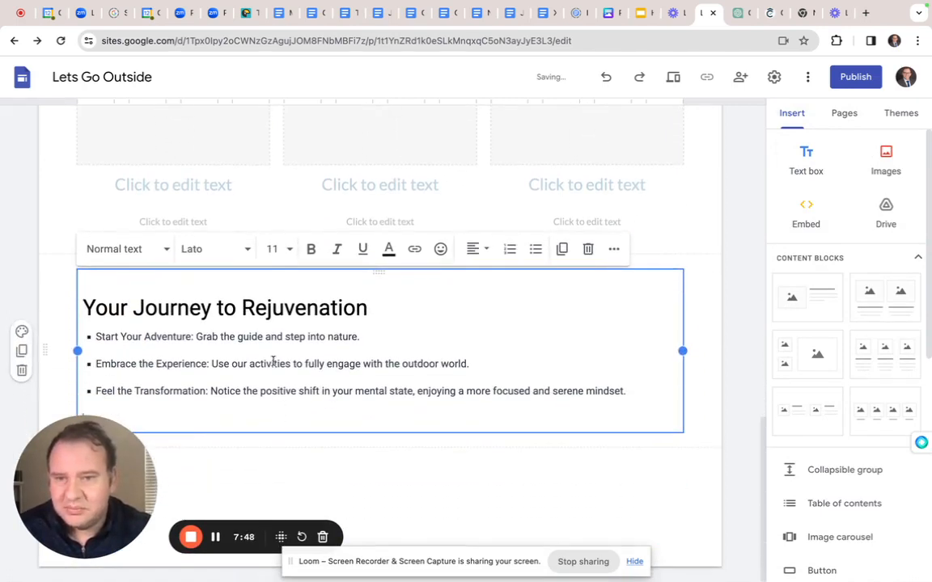
scroll(225, 326, up, 1)
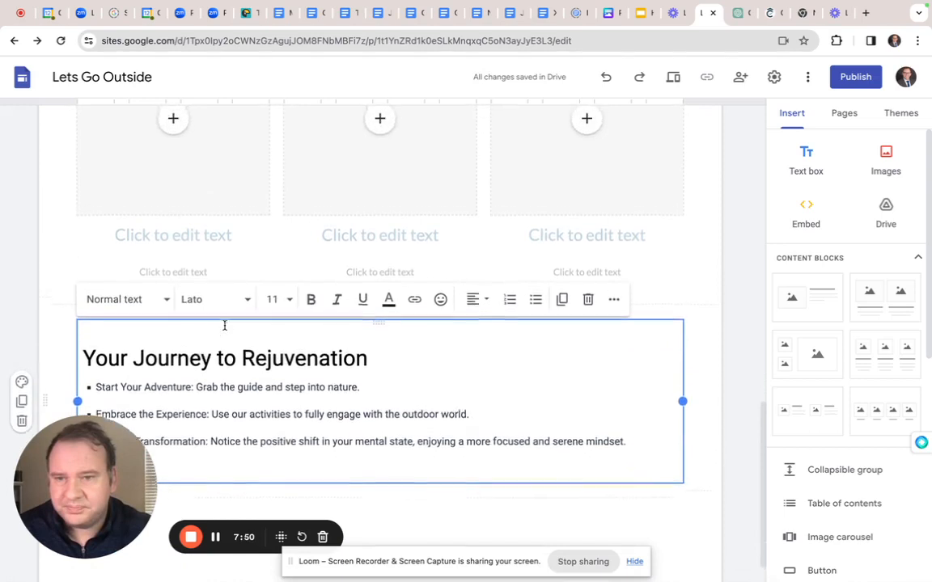
scroll(225, 325, down, 1)
scroll(225, 325, up, 1)
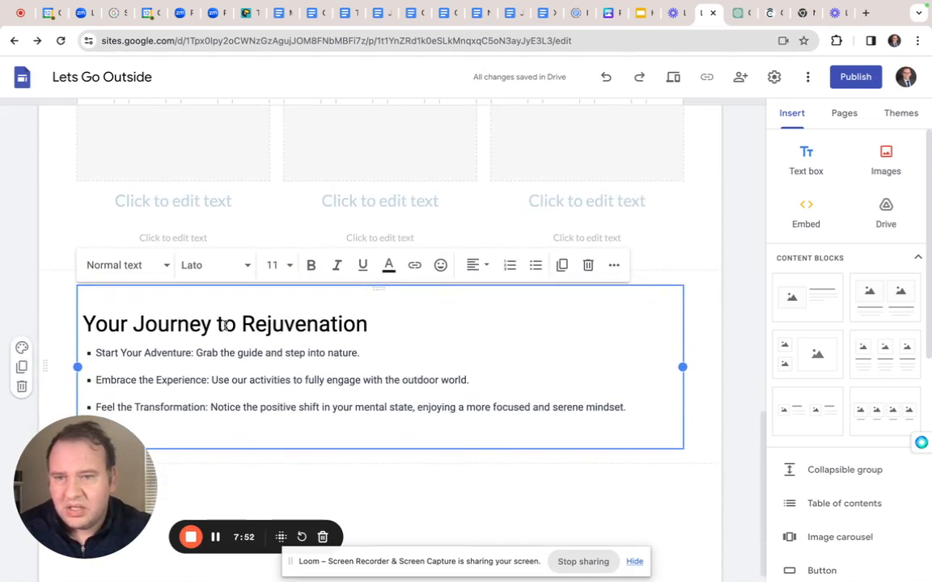
scroll(206, 322, up, 4)
scroll(206, 321, down, 2)
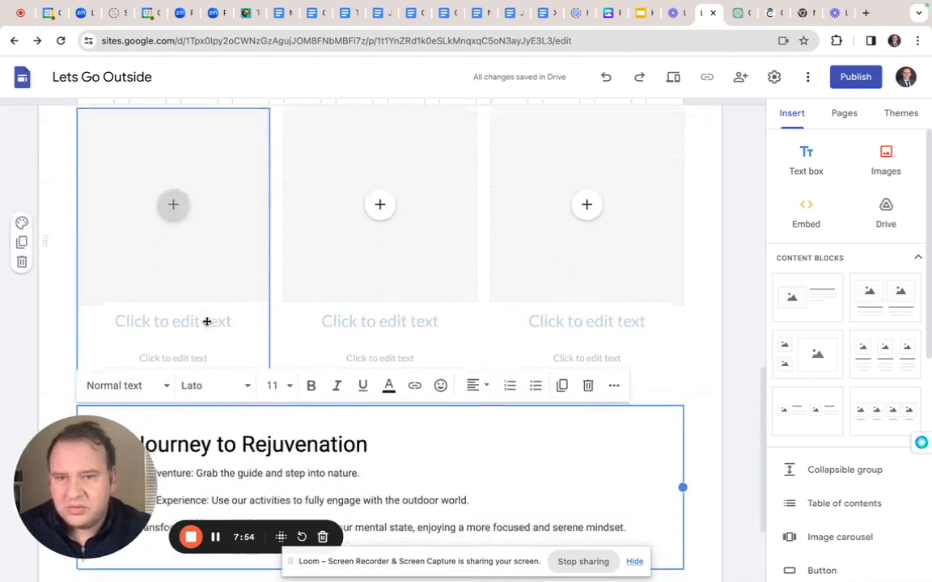
scroll(215, 419, down, 1)
Step: Copy the Your Journey to Rejuvenation heading and paste it into a new text box above the three-column block
triple_click(207, 390)
key(super+c)
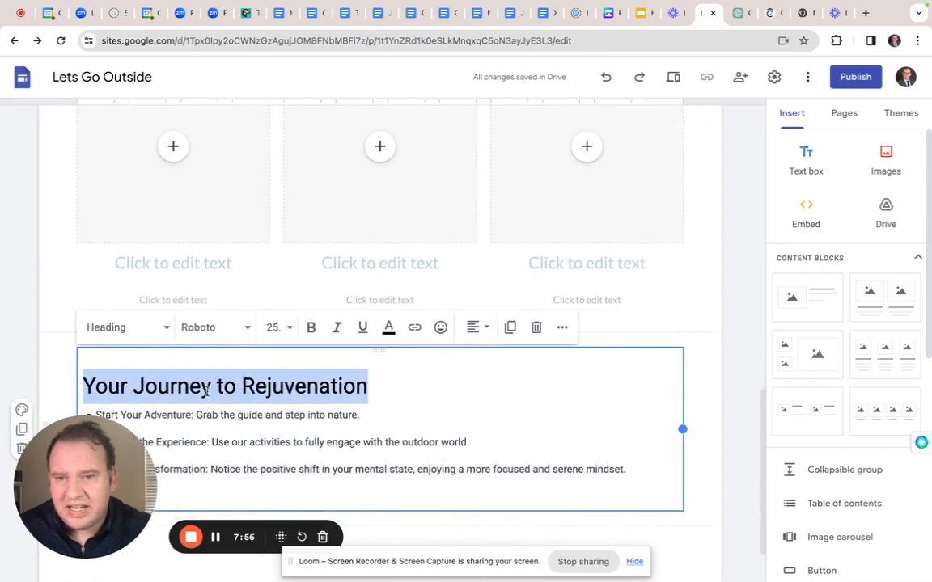
scroll(209, 376, up, 5)
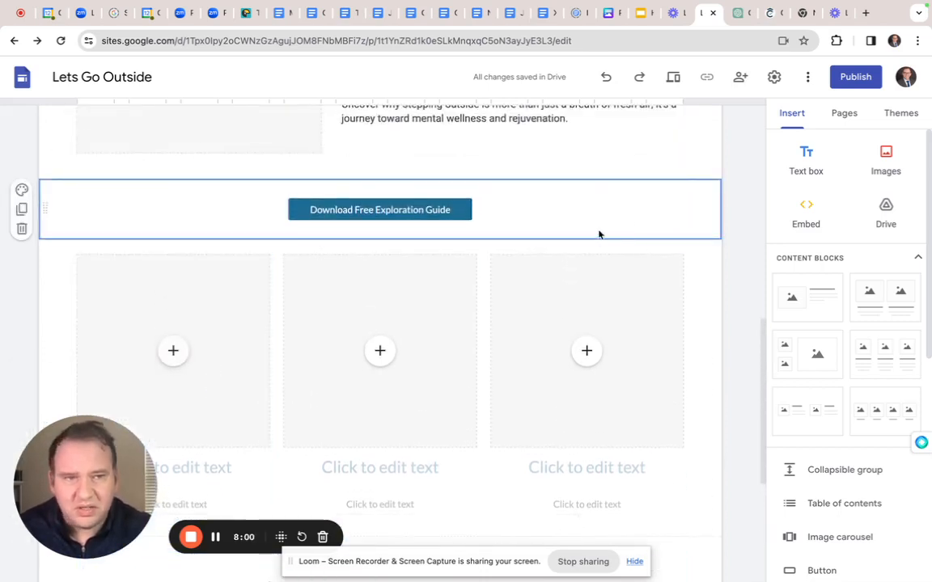
click(804, 164)
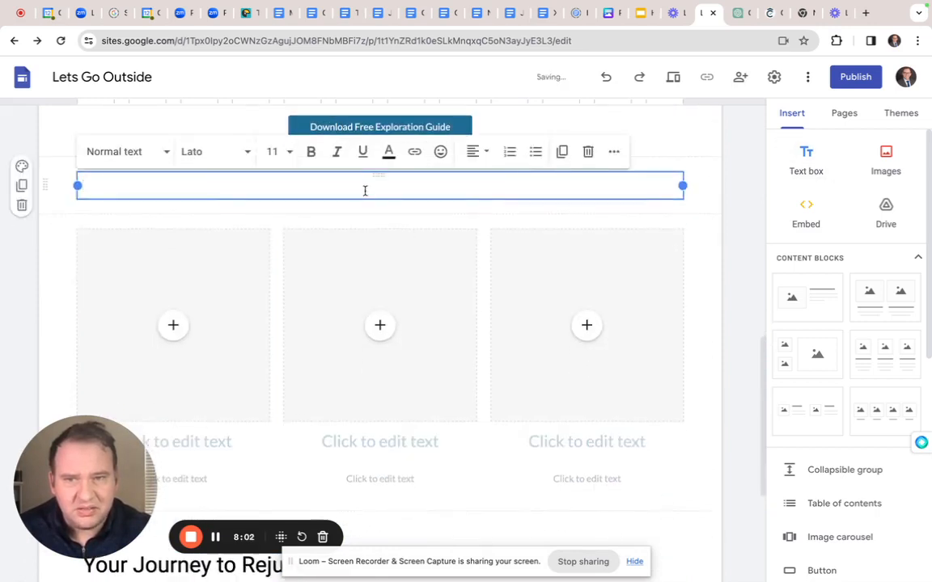
key(super+v)
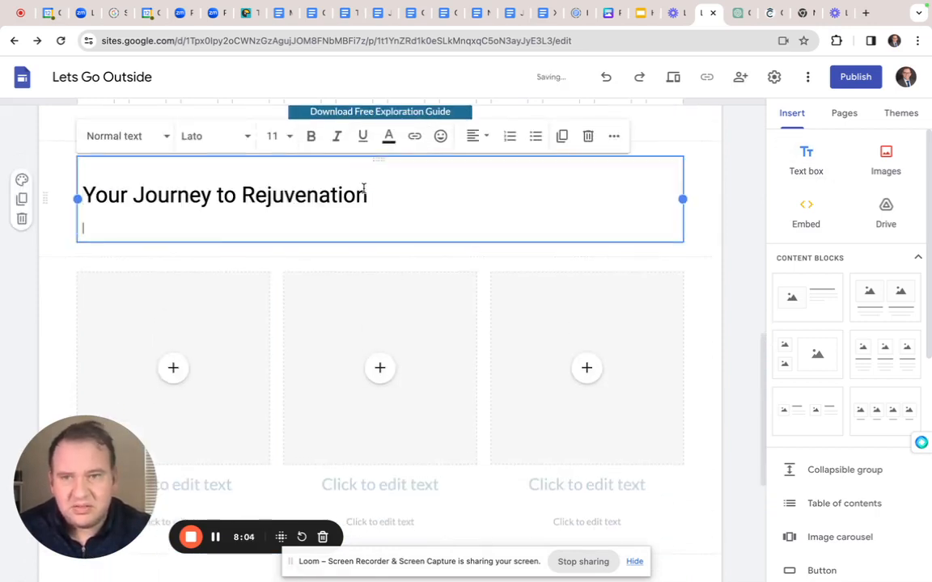
Step: Rename the upper heading to Your Journey to Outdoor Rejuvenation
triple_click(332, 195)
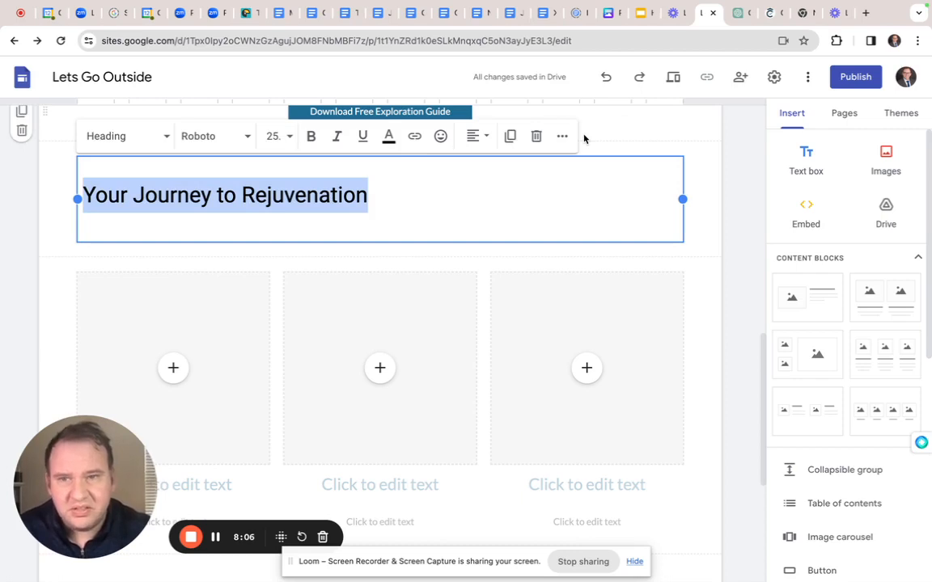
click(234, 196)
text(Out)
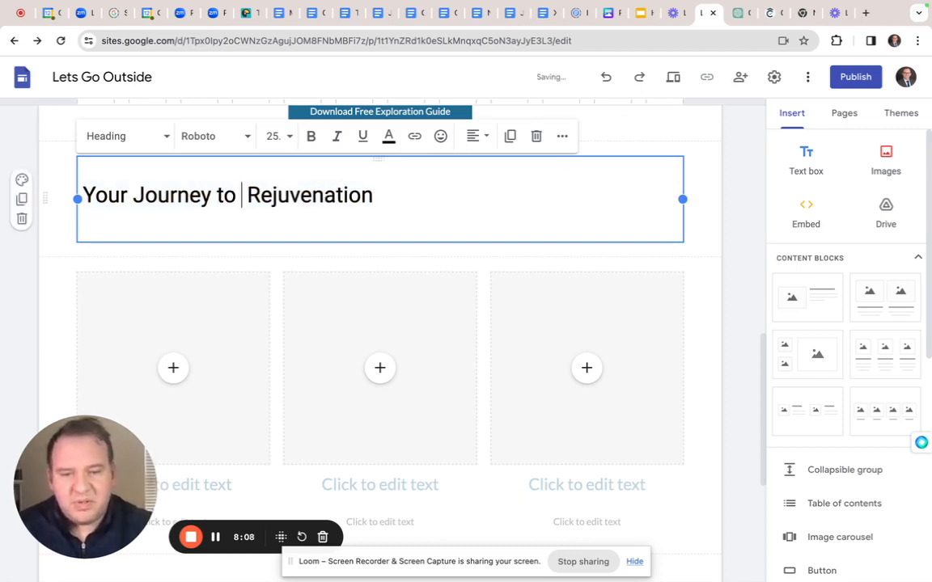
text(door)
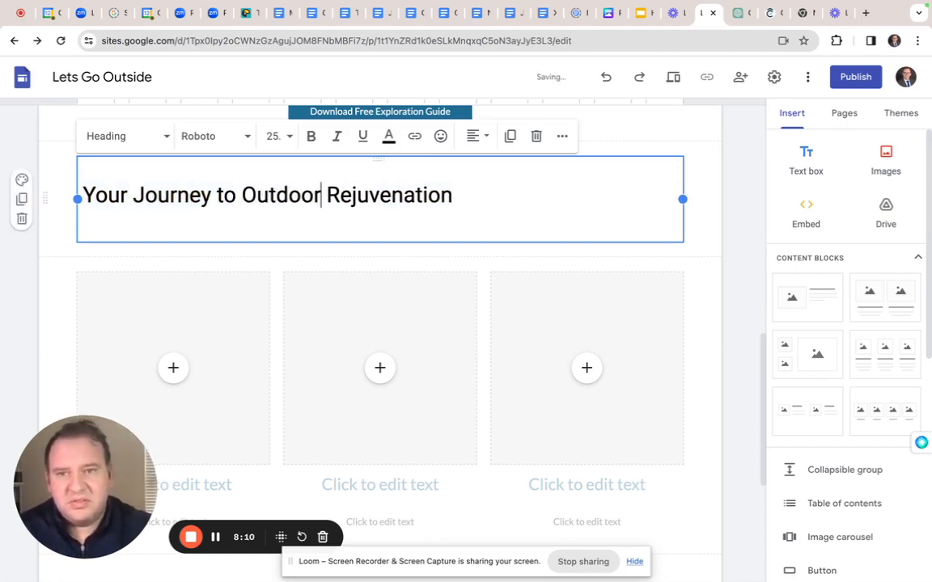
Step: Center-align the Your Journey to Outdoor Rejuvenation heading and delete the empty line beneath it
triple_click(267, 194)
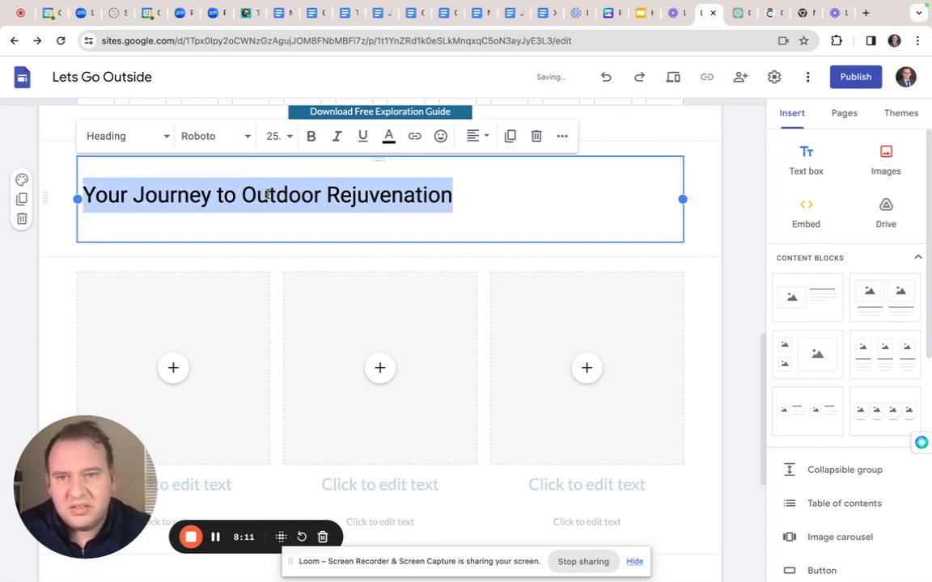
click(477, 136)
click(473, 204)
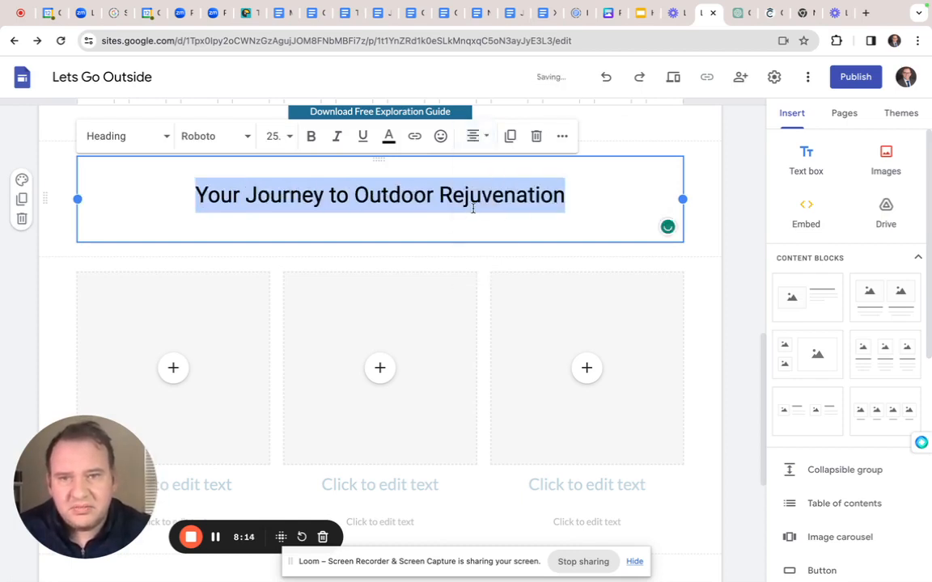
click(485, 247)
click(349, 234)
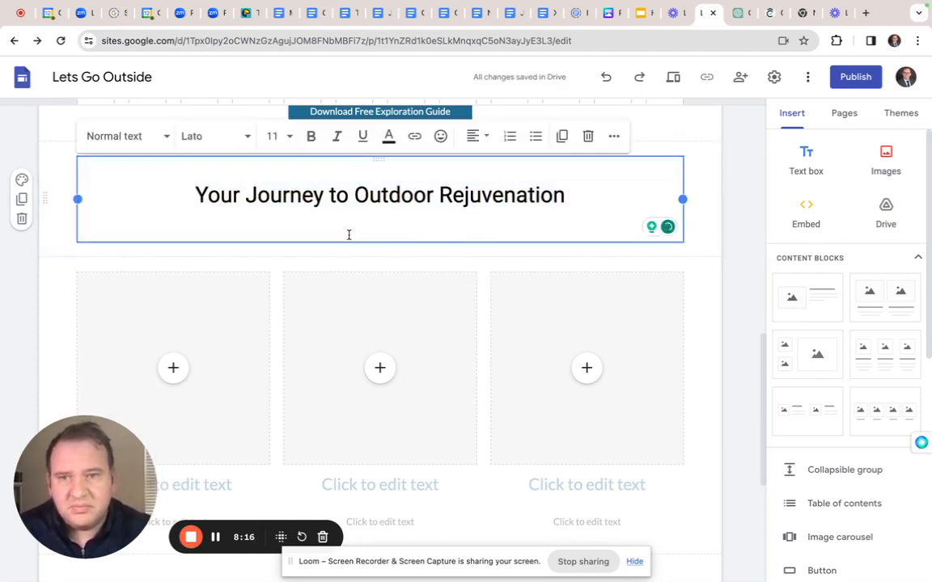
key(BackSpace)
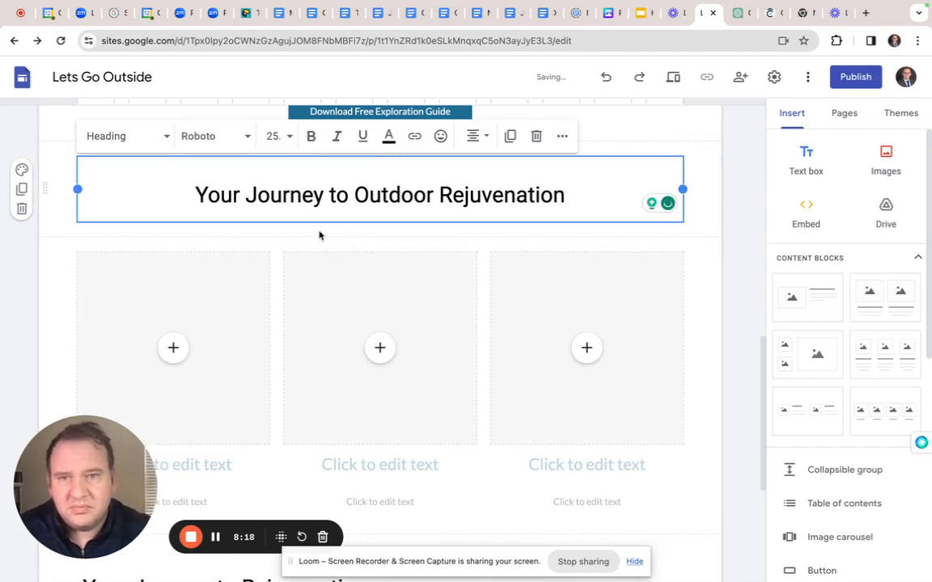
Step: Title the first column of the three-column block Download the Guide
scroll(318, 232, down, 4)
scroll(318, 232, down, 2)
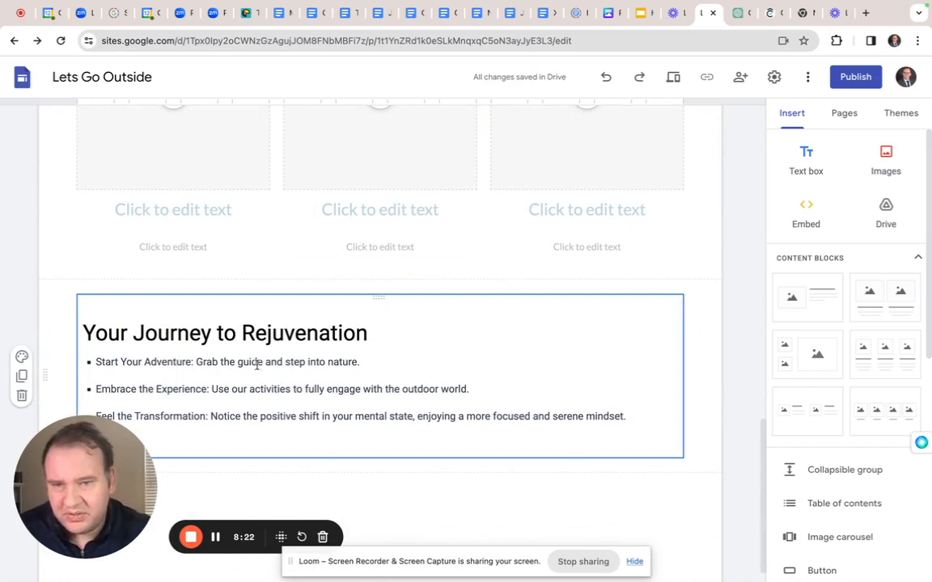
click(173, 209)
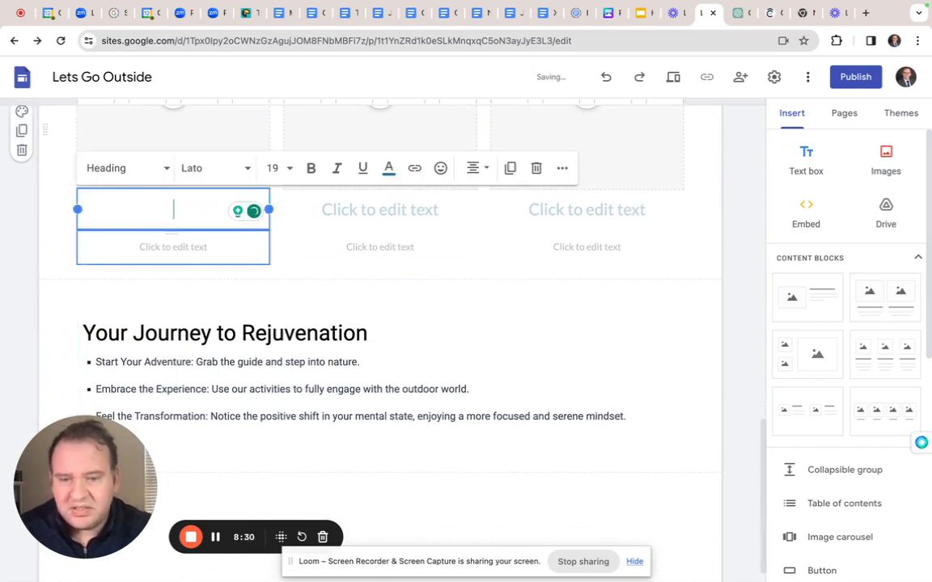
text(Grab)
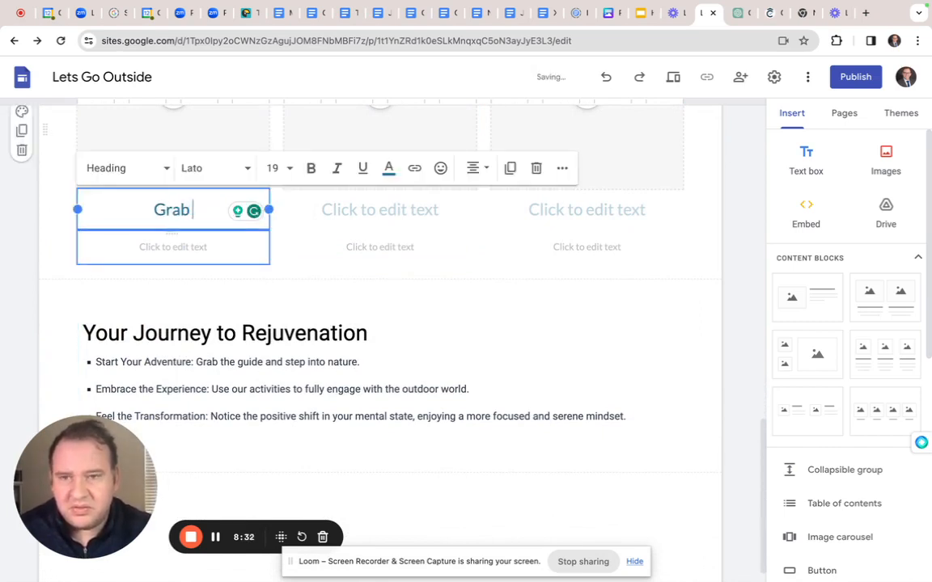
text( the Guide)
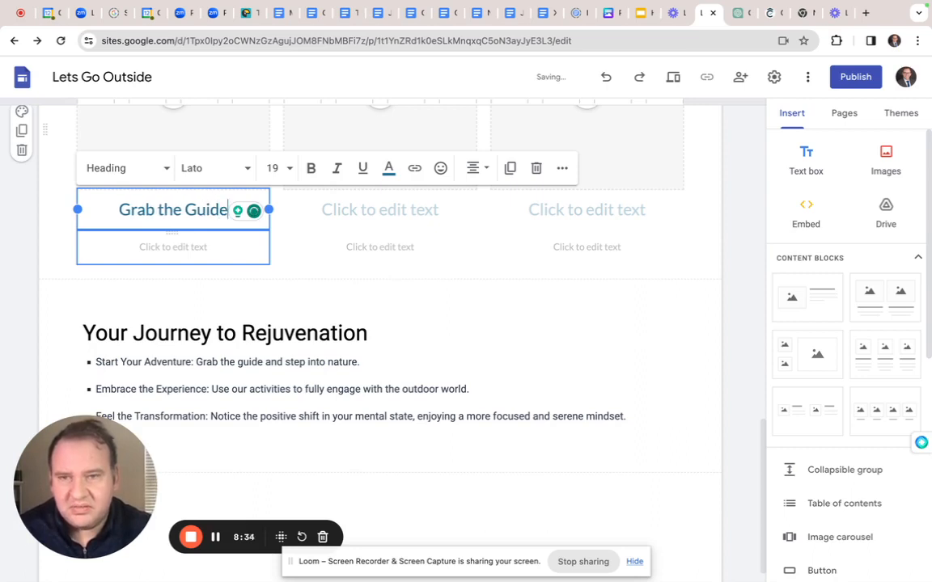
double_click(142, 211)
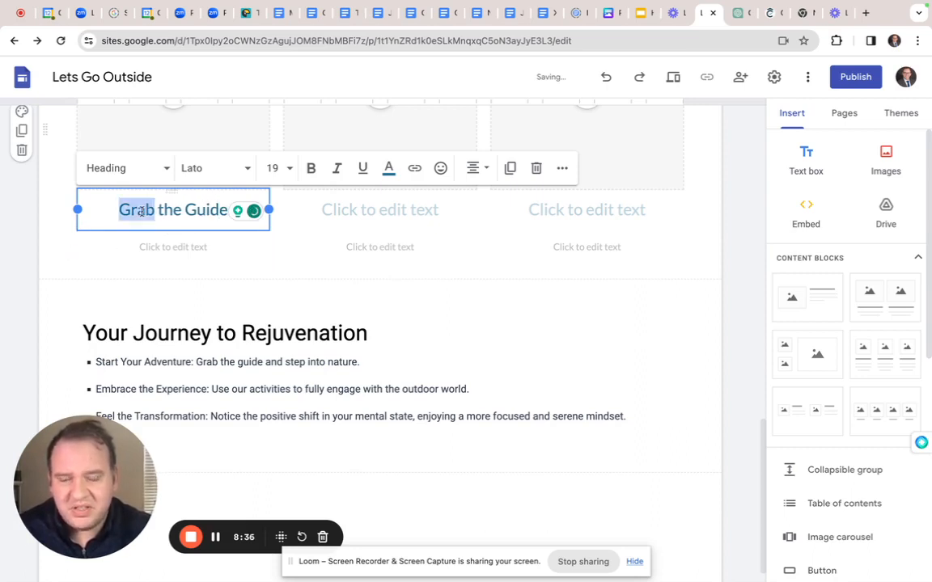
text(Down)
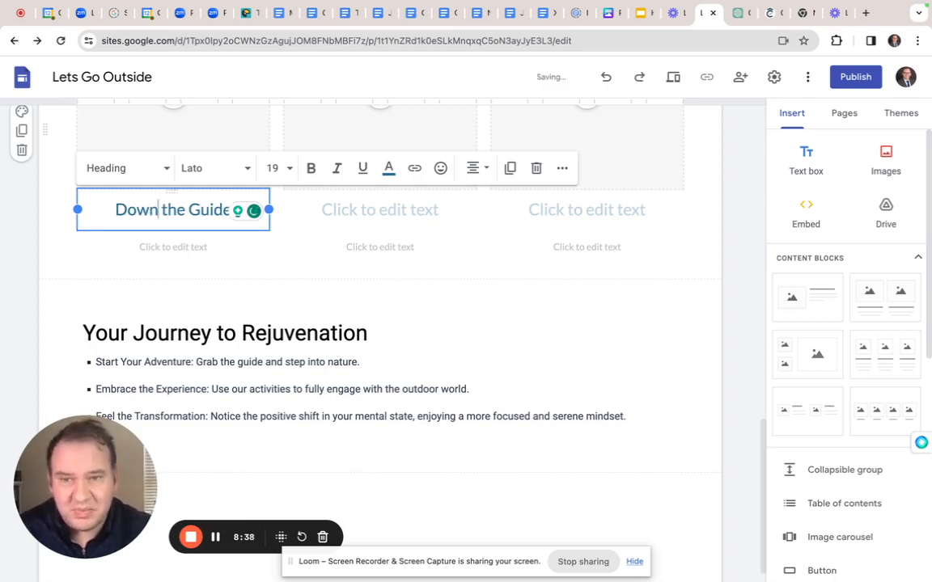
text(l)
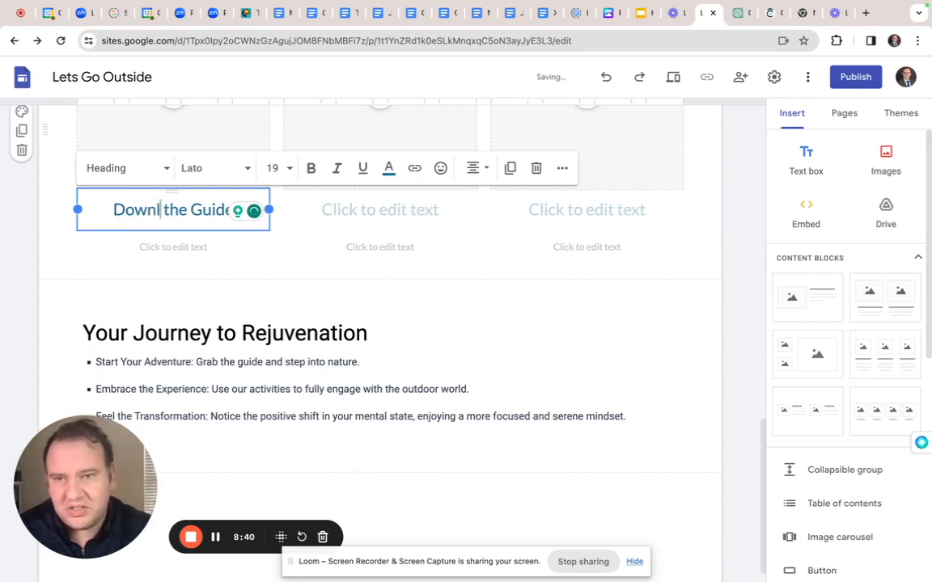
text(oad)
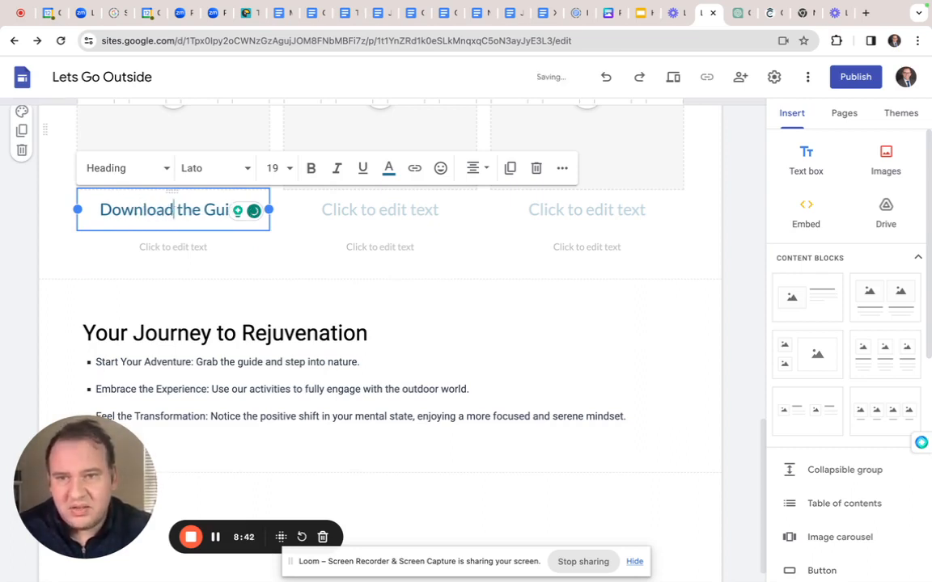
text( Free)
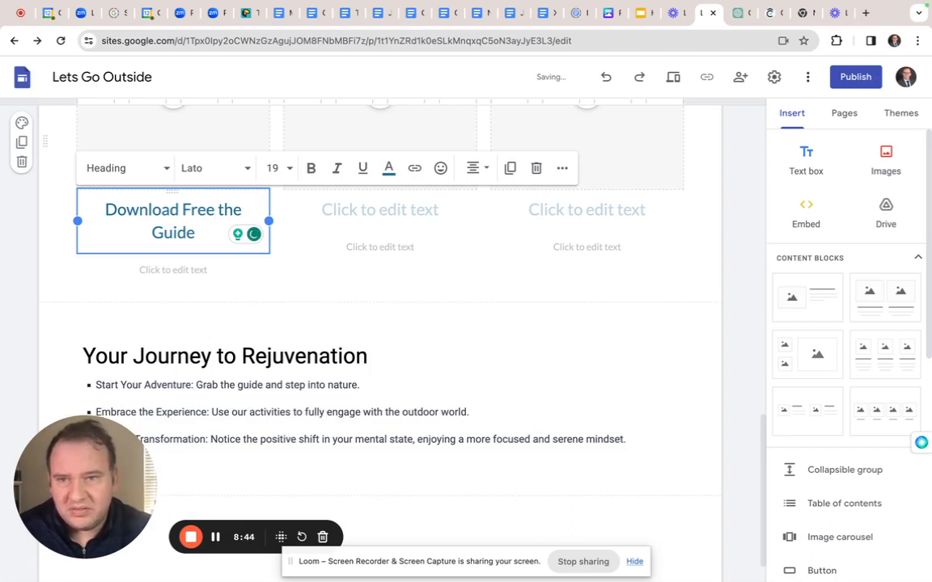
Step: Retitle the first column of the three-column block as Download Free Exploration Guide
key(Left)
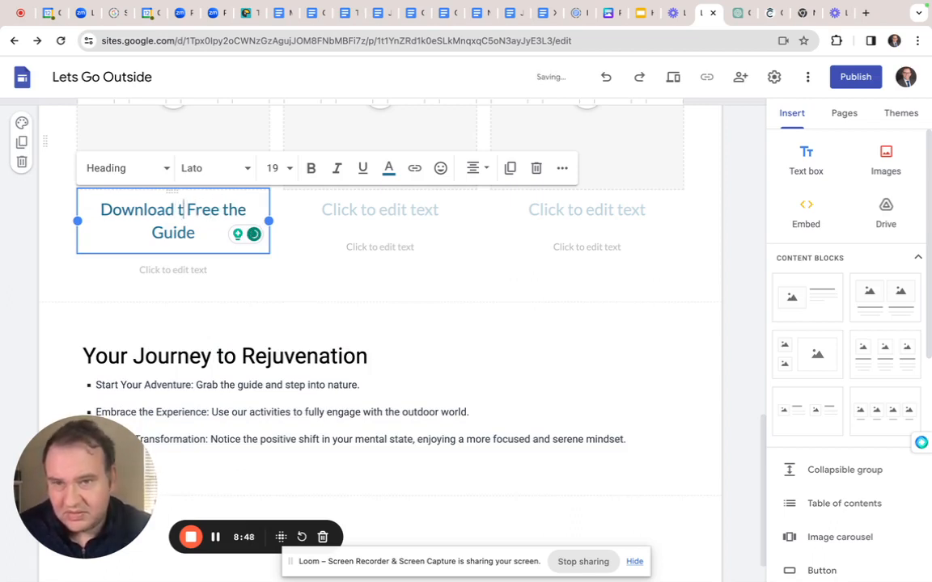
key(BackSpace)
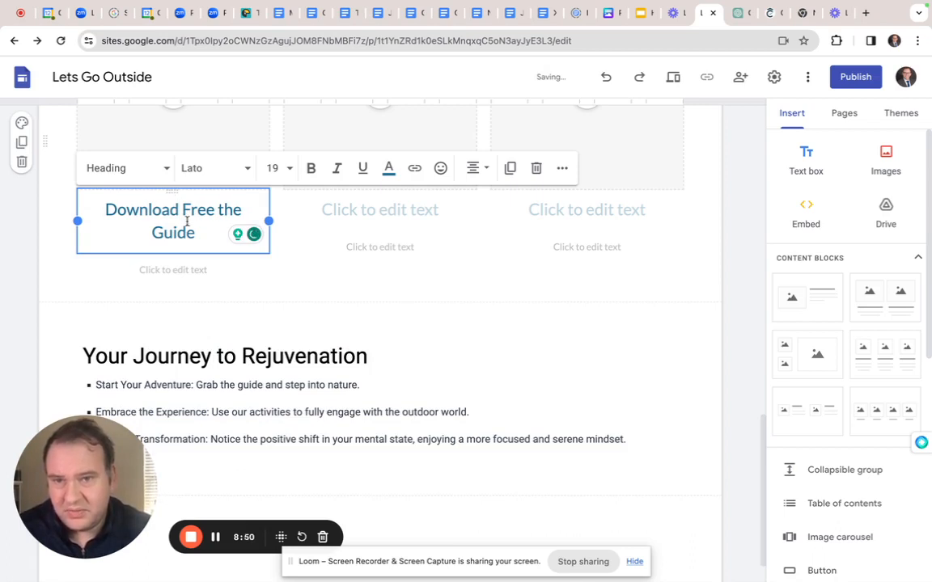
click(239, 203)
double_click(230, 209)
text(Explor)
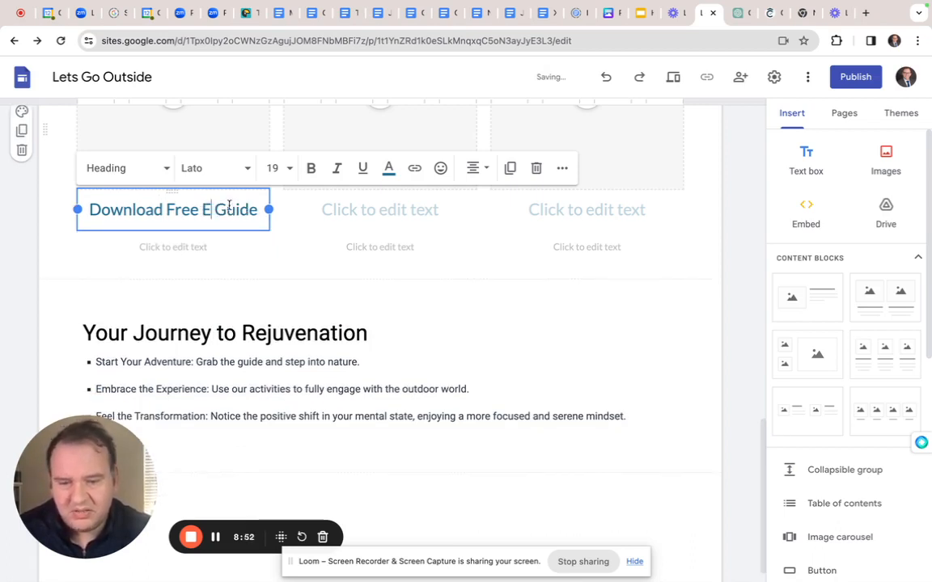
text(ation)
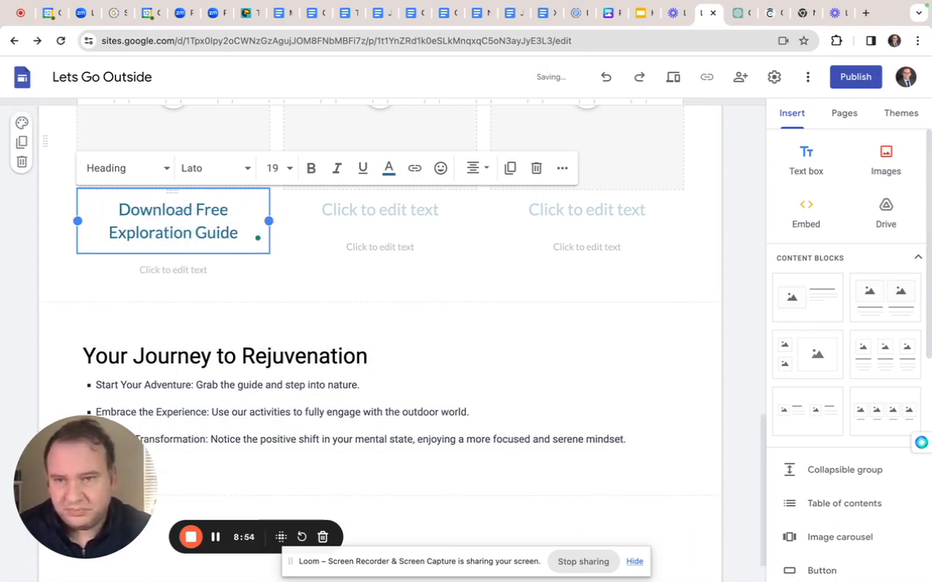
Step: Prefix the first column title with 1 and center-align it
click(111, 215)
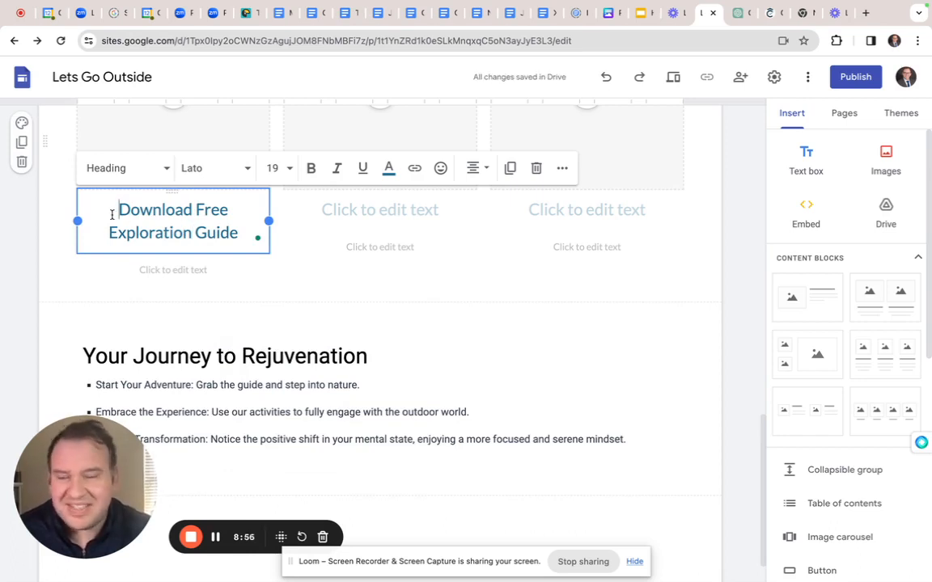
text(1.)
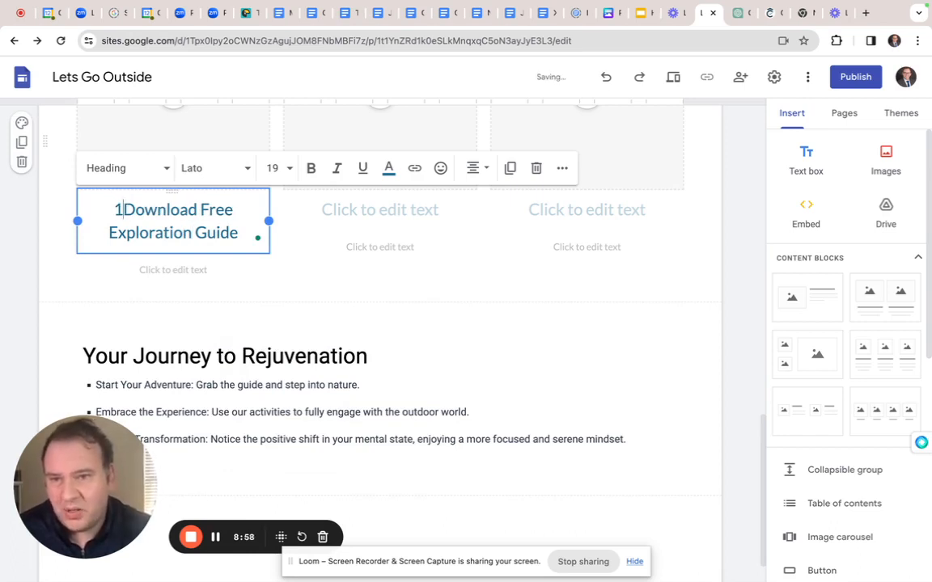
key(BackSpace)
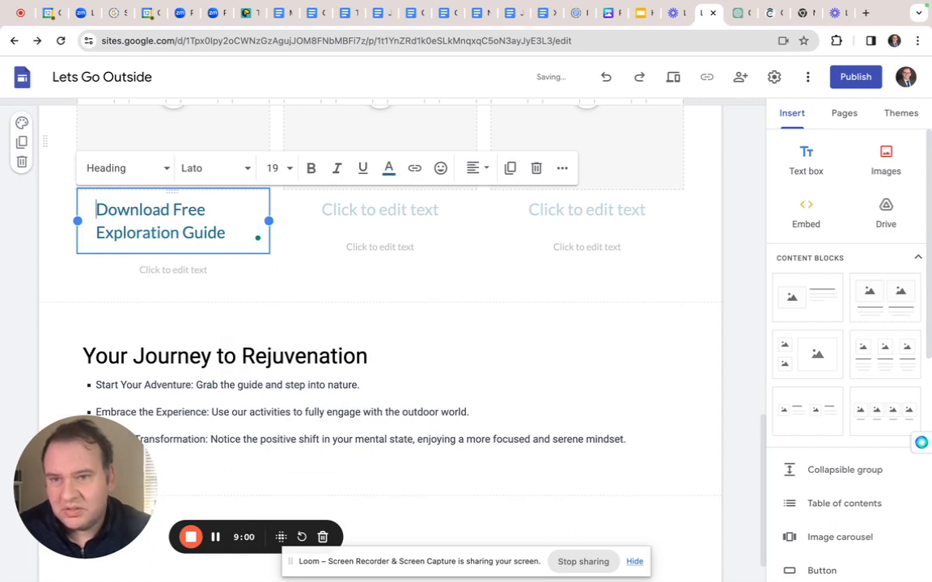
text(1)
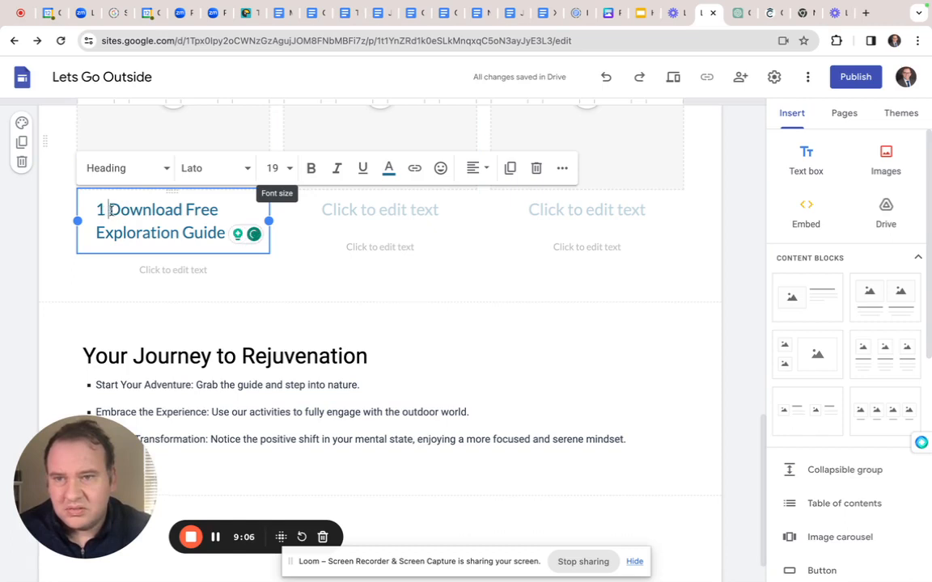
drag(97, 209, 239, 241)
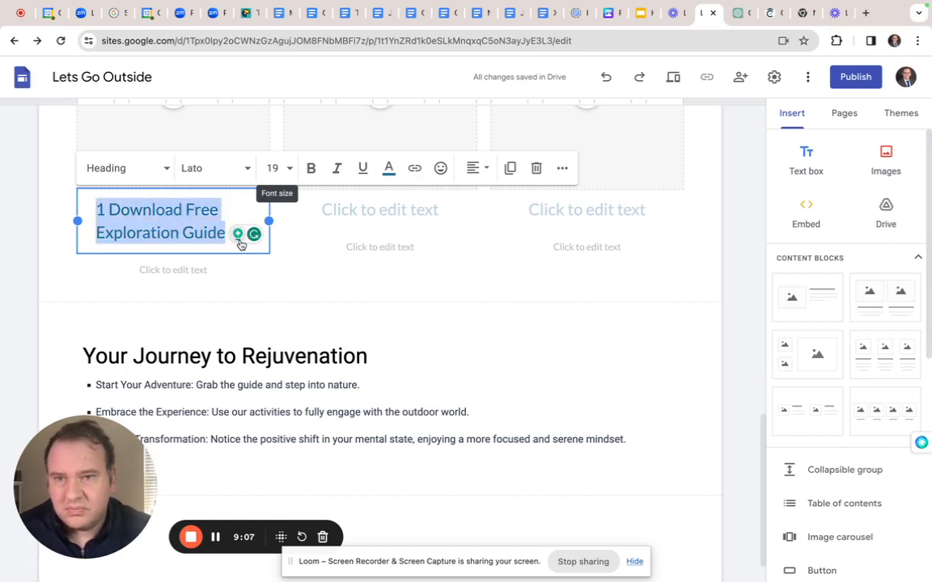
click(473, 172)
click(473, 235)
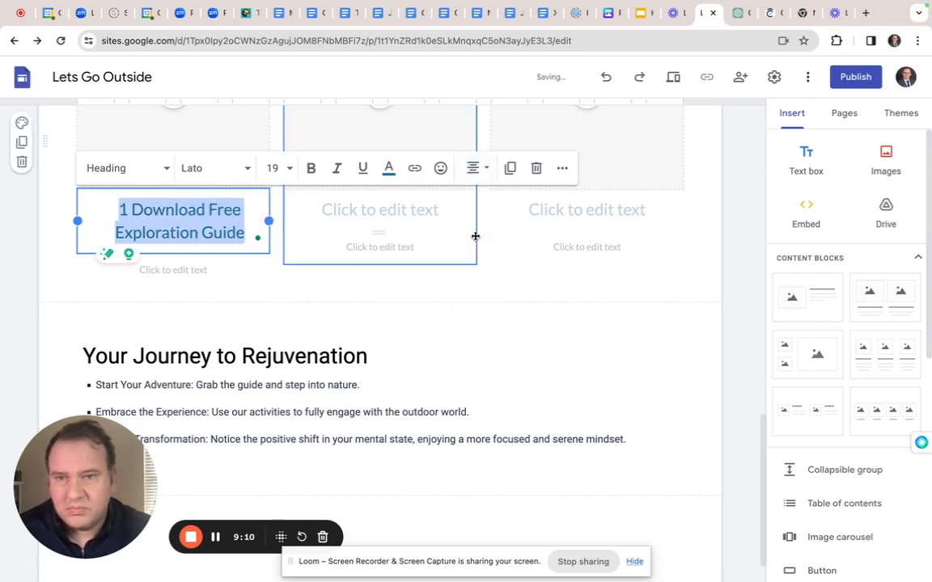
Step: Title the second column 2 Follow the Exploration Plan
click(360, 215)
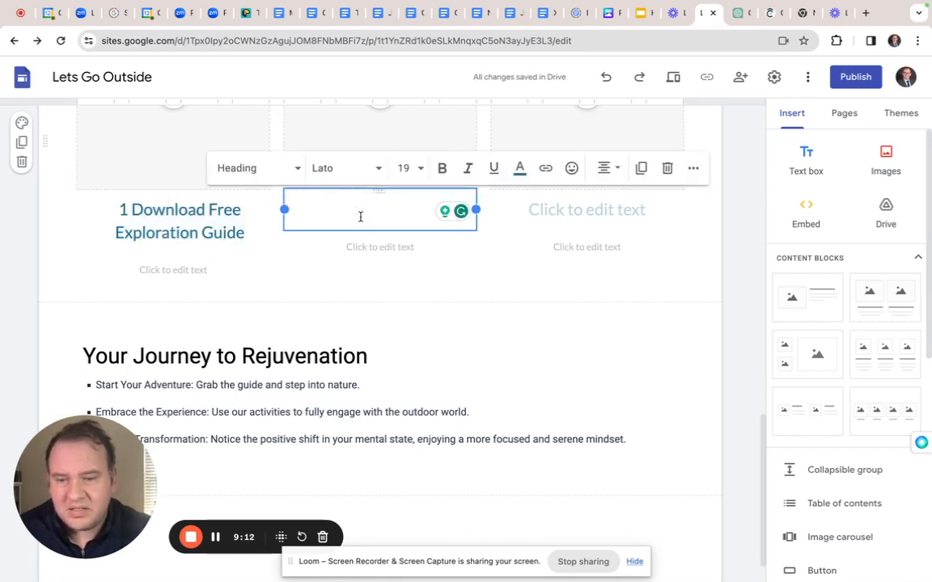
text(2)
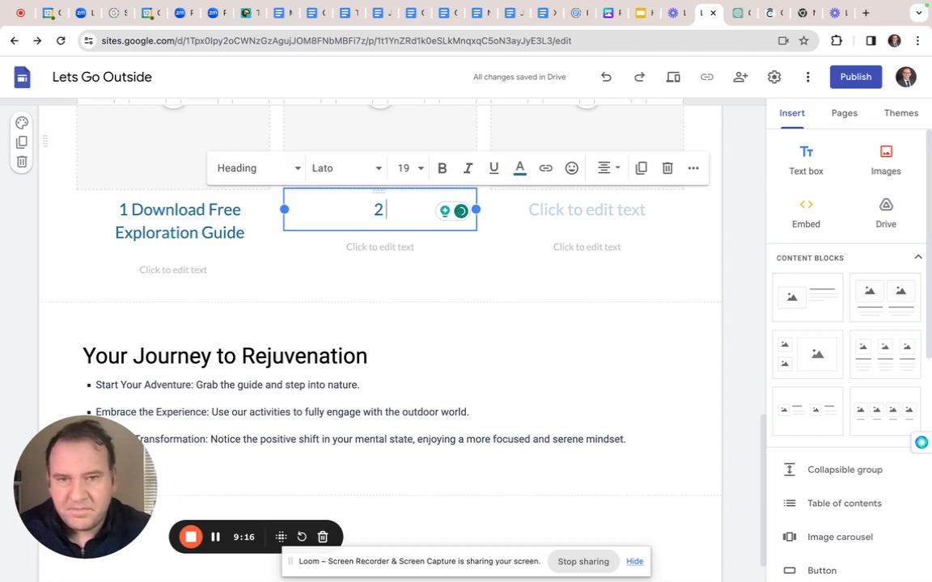
text( Follow the)
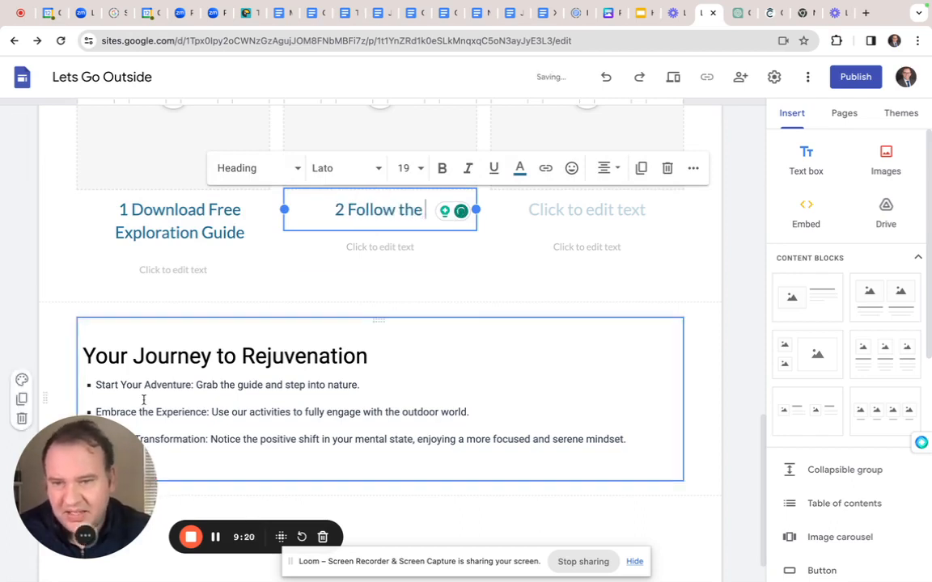
scroll(143, 400, down, 1)
scroll(143, 400, down, 1)
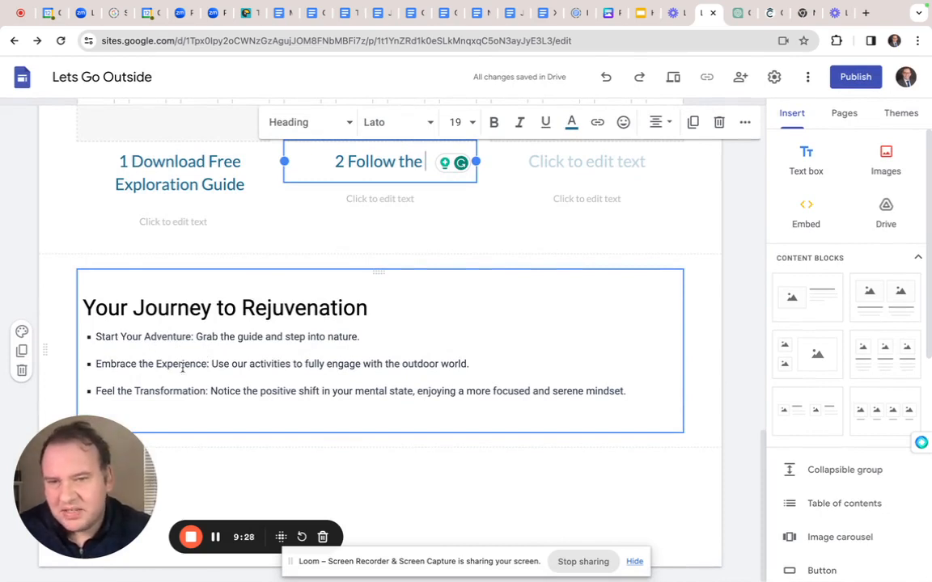
scroll(297, 354, up, 3)
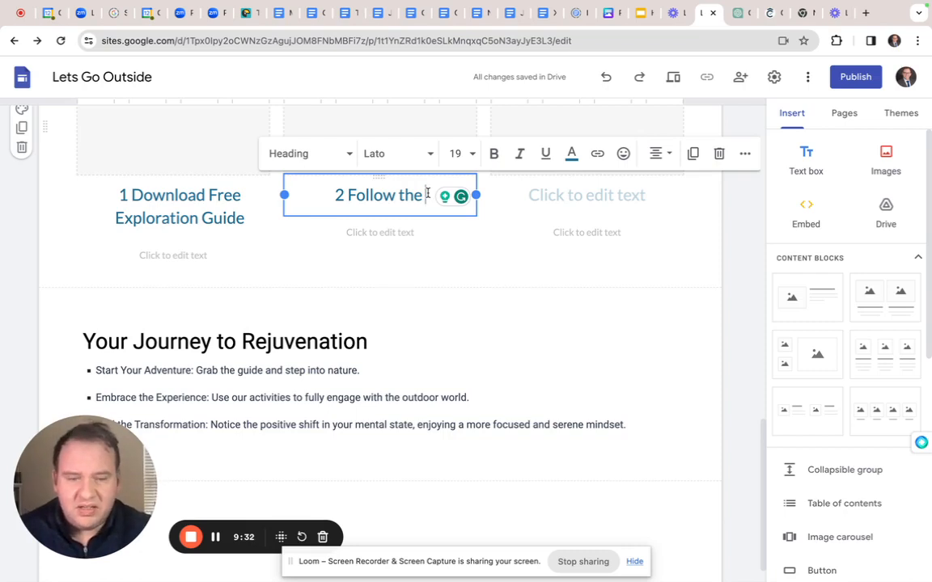
text(Plan)
key(BackSpace)
key(BackSpace)
key(BackSpace)
key(BackSpace)
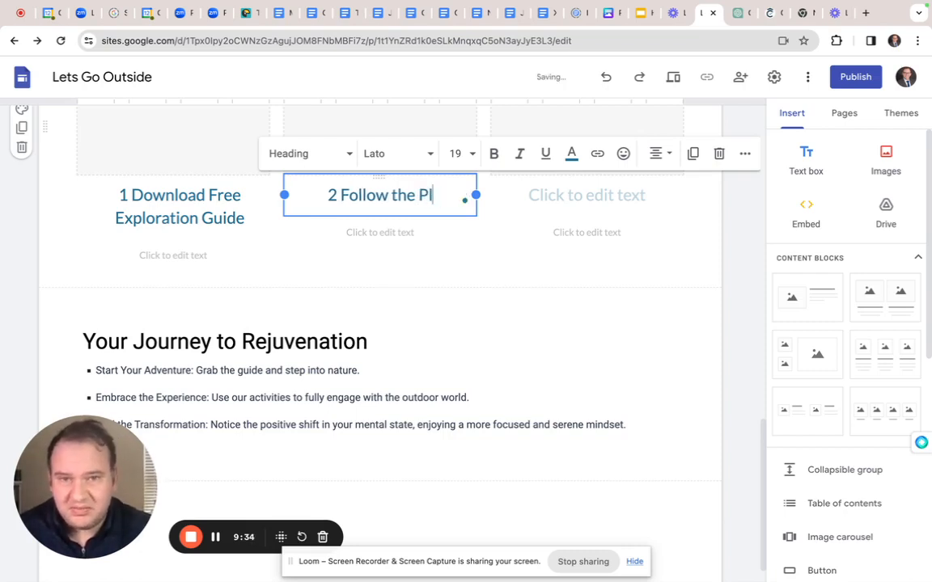
text(Explor)
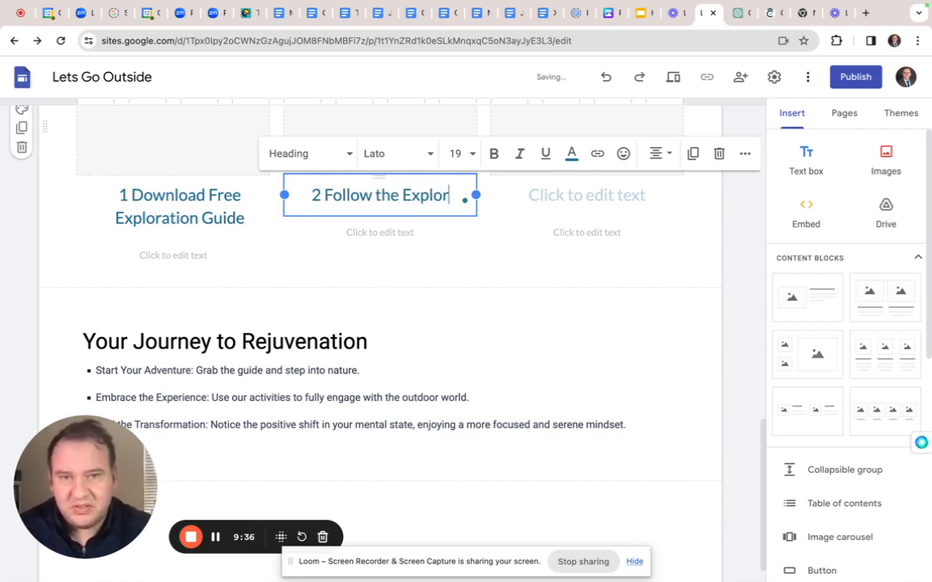
text(ation Plan)
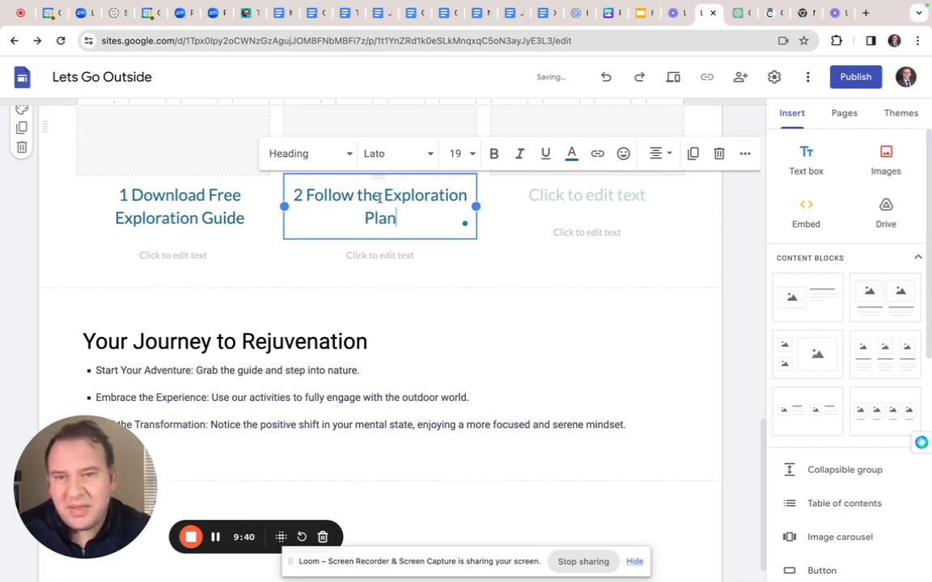
Step: Start the third column title with the number 3
click(551, 202)
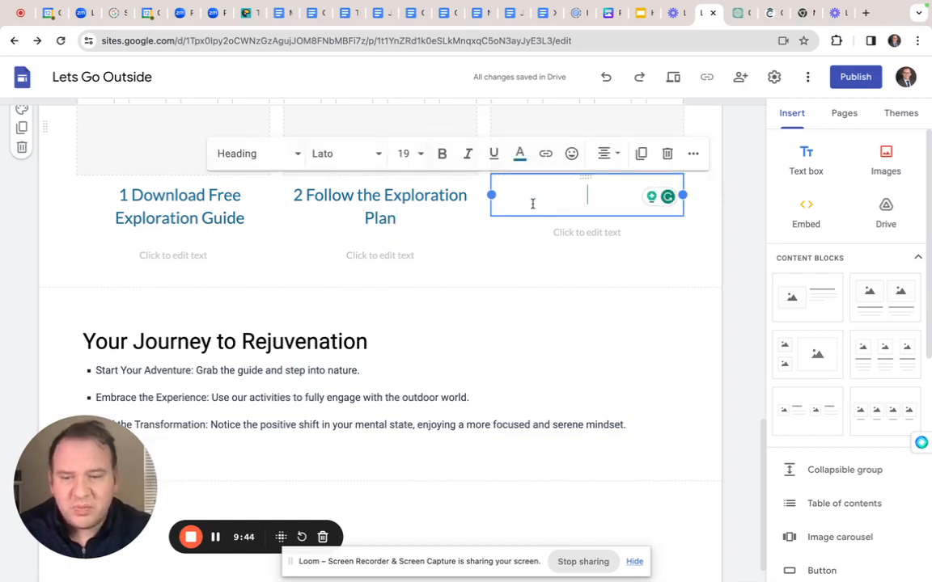
text(3)
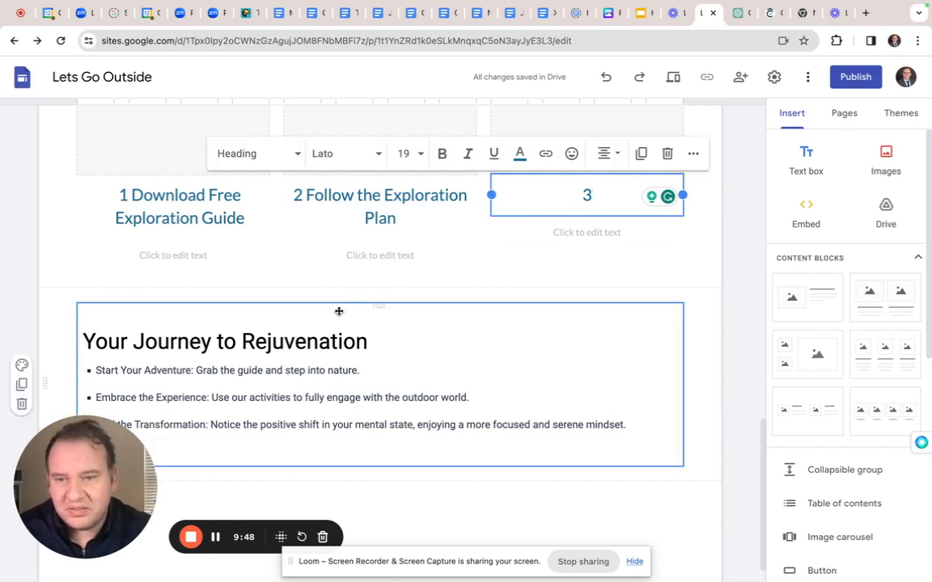
scroll(338, 310, down, 1)
scroll(333, 314, up, 1)
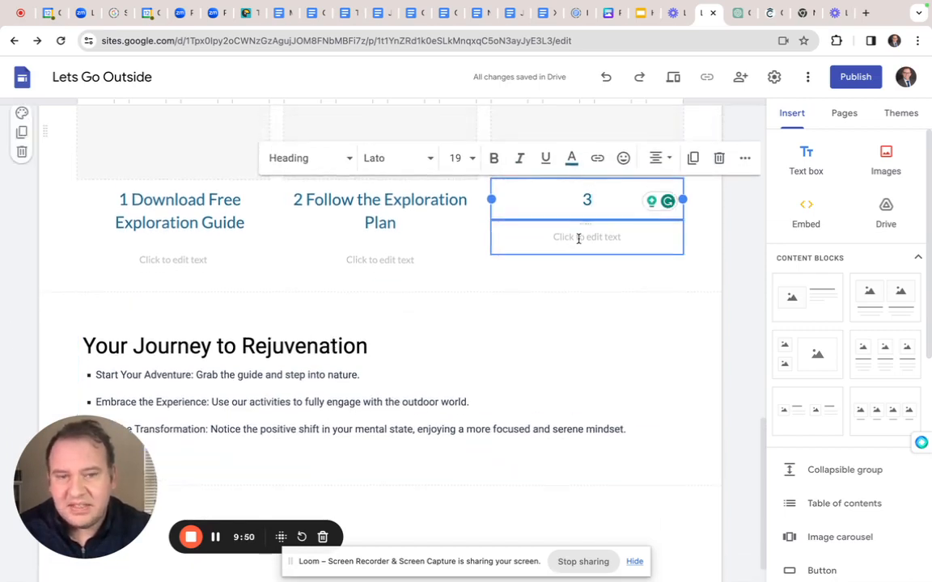
scroll(338, 297, down, 1)
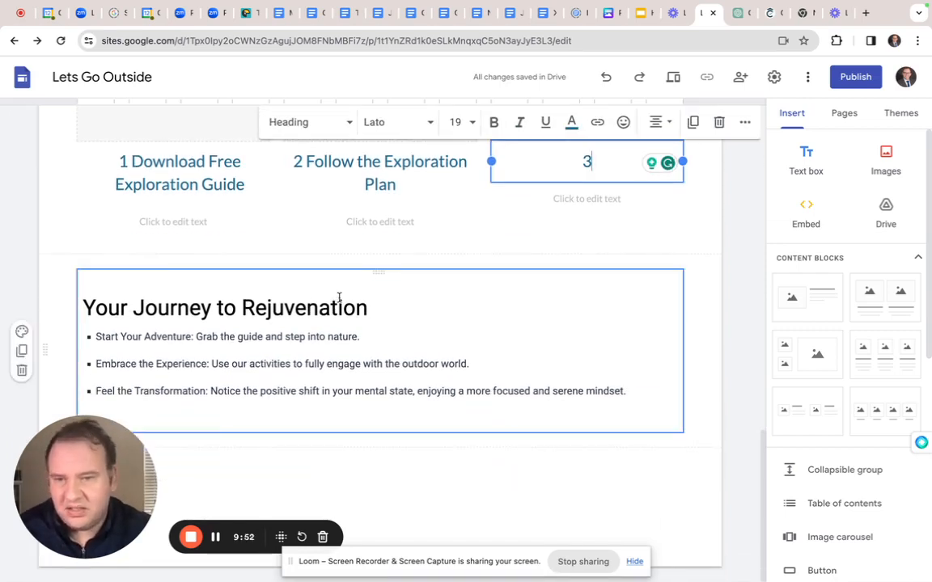
click(204, 393)
drag(204, 392, 96, 393)
key(ctrl+c)
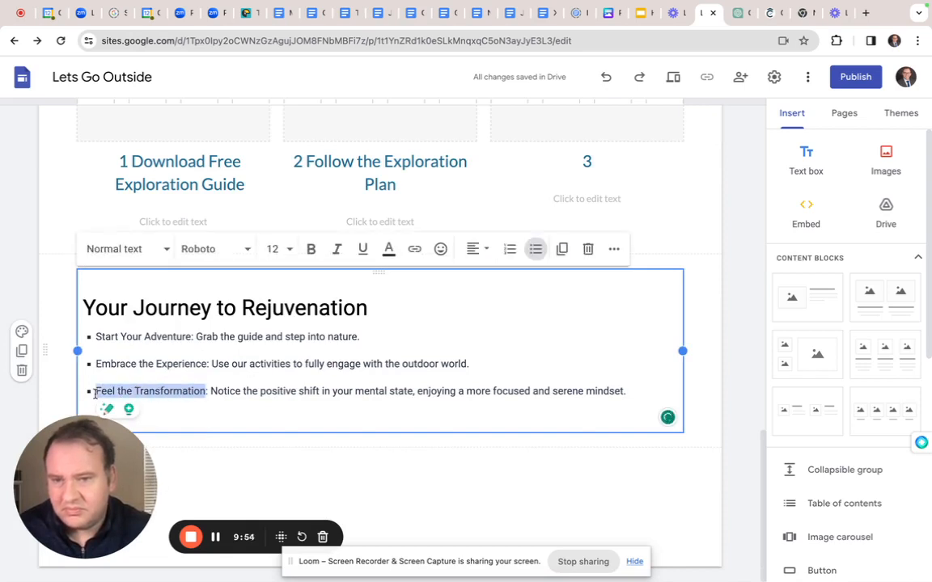
click(610, 163)
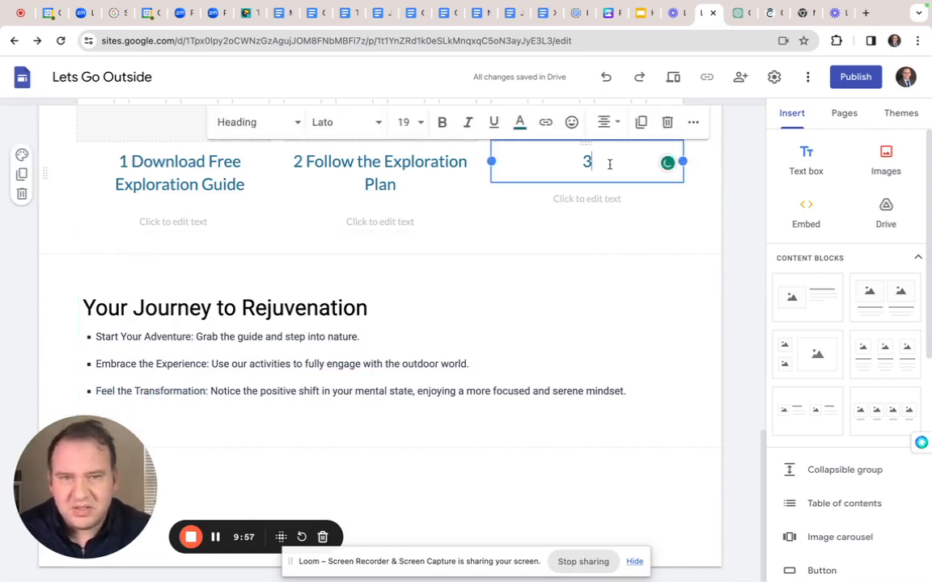
key(ctrl+v)
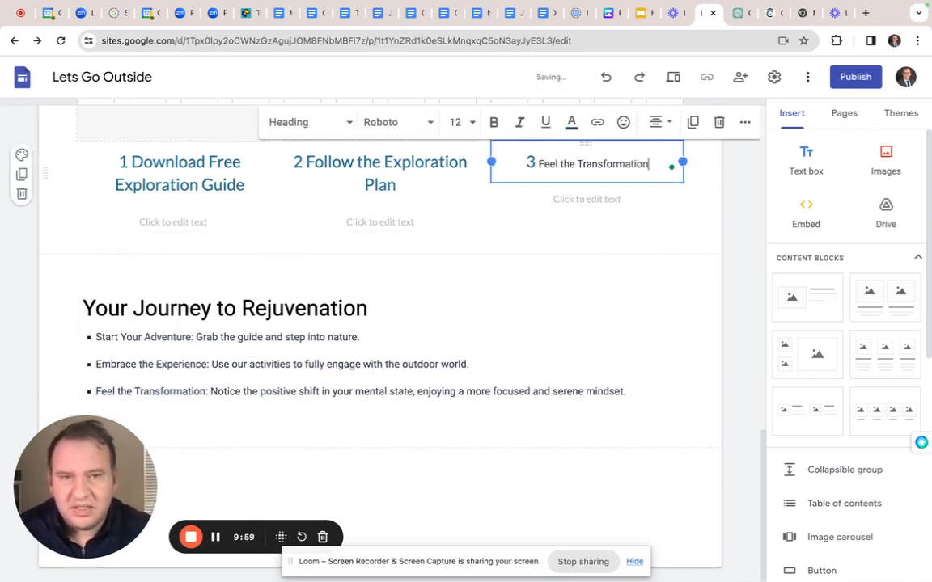
key(BackSpace)
key(BackSpace)
key(BackSpace)
key(BackSpace)
key(BackSpace)
key(BackSpace)
key(BackSpace)
key(BackSpace)
key(BackSpace)
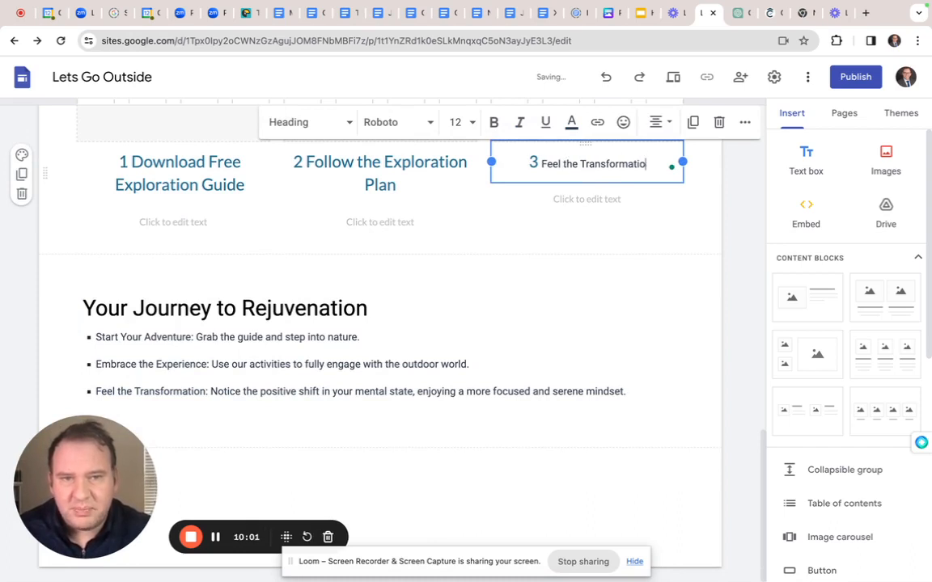
key(BackSpace)
key(BackSpace)
key(BackSpace)
key(BackSpace)
key(BackSpace)
key(BackSpace)
key(BackSpace)
key(BackSpace)
key(BackSpace)
key(BackSpace)
key(BackSpace)
key(BackSpace)
key(BackSpace)
key(BackSpace)
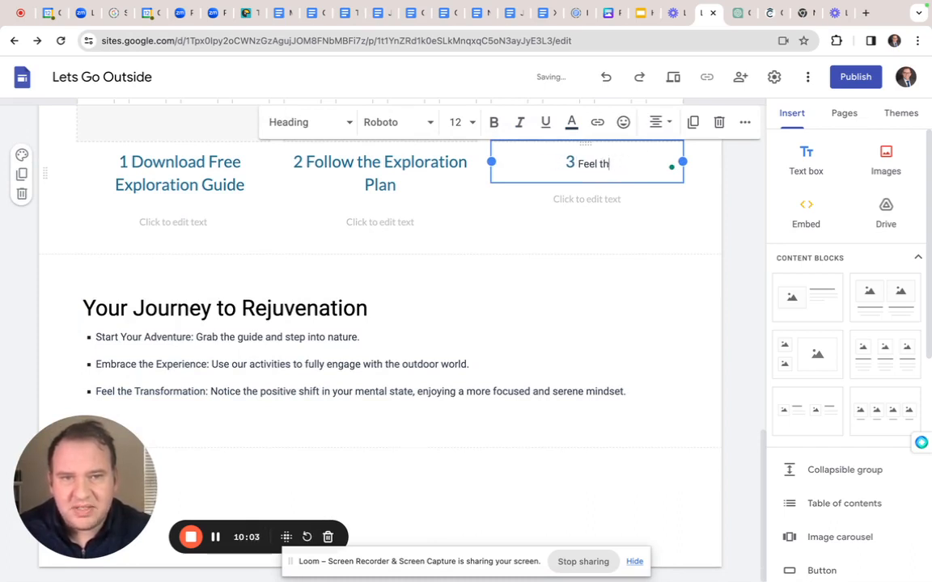
key(BackSpace)
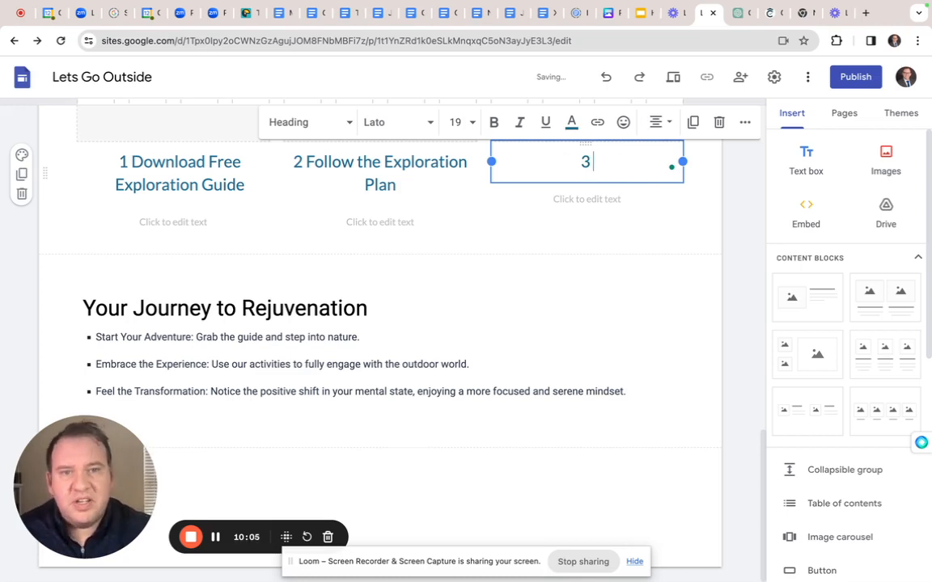
Step: Complete the third column title as 3 Transform
text(E)
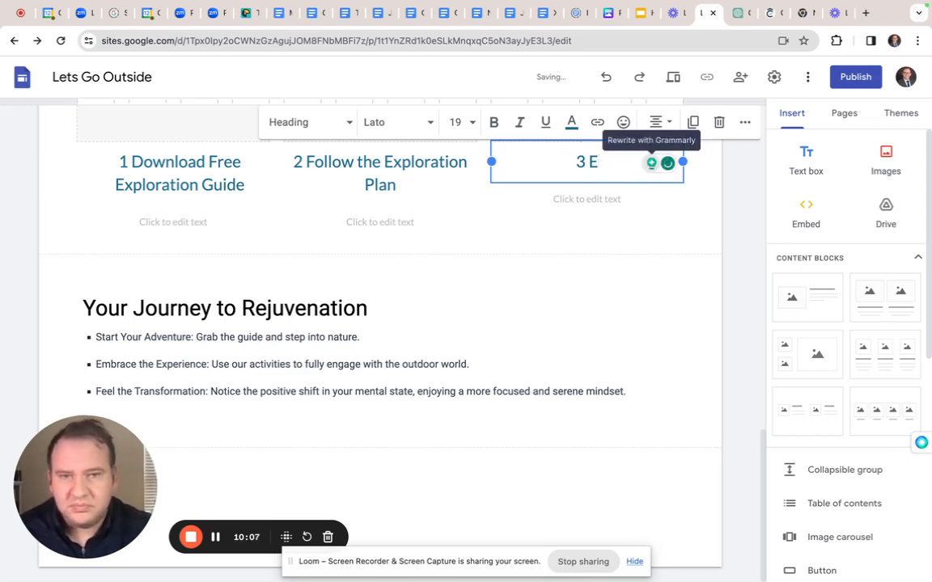
key(BackSpace)
text(T)
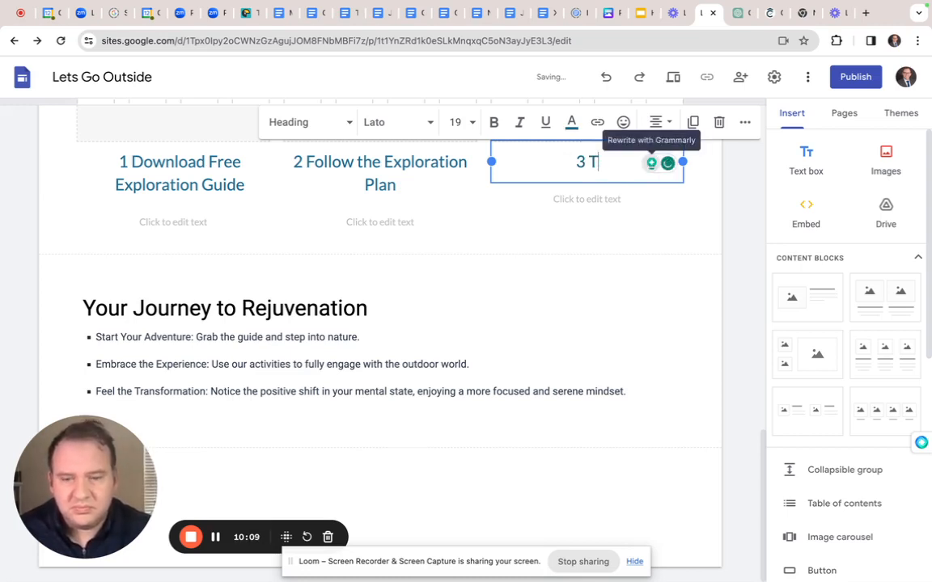
text(ransform)
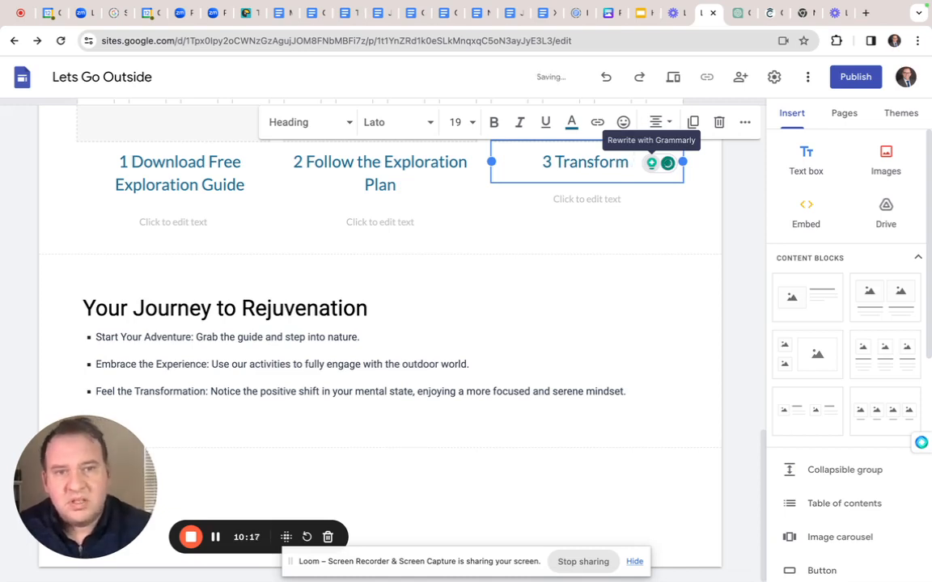
key(BackSpace)
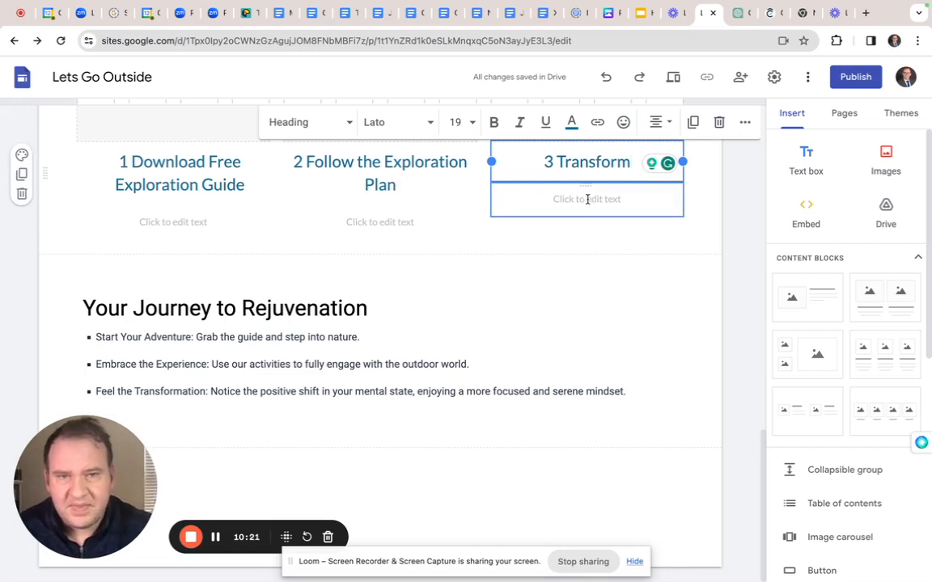
Step: Copy the Grab the guide and step into nature. text into the first column's description, removing its bullet
click(165, 230)
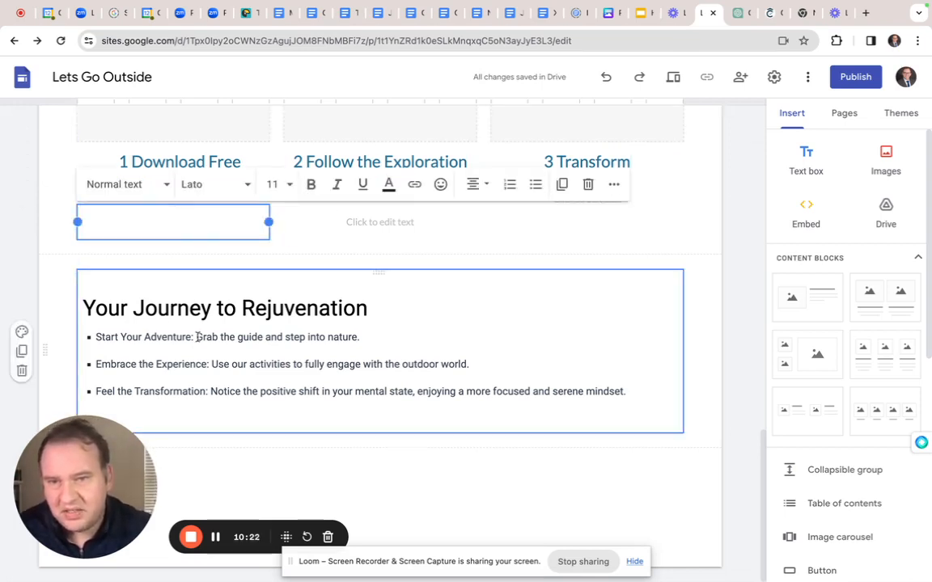
drag(197, 337, 360, 338)
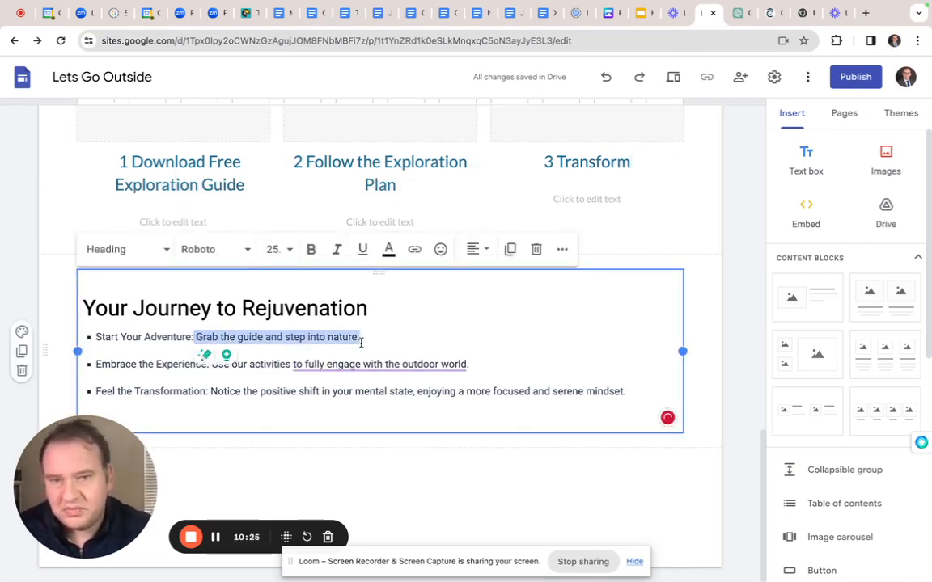
key(ctrl+c)
click(138, 223)
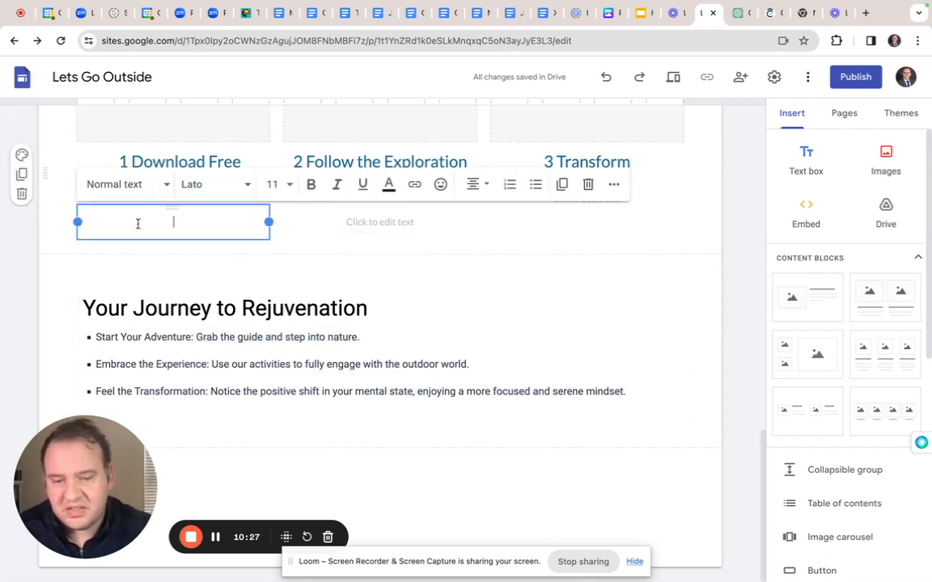
key(ctrl+v)
click(95, 221)
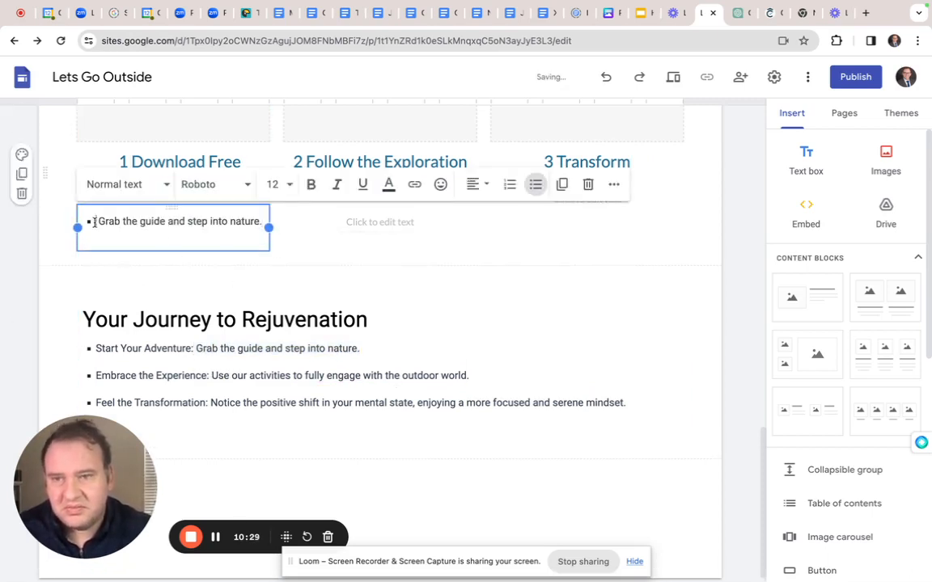
key(BackSpace)
key(BackSpace)
key(BackSpace)
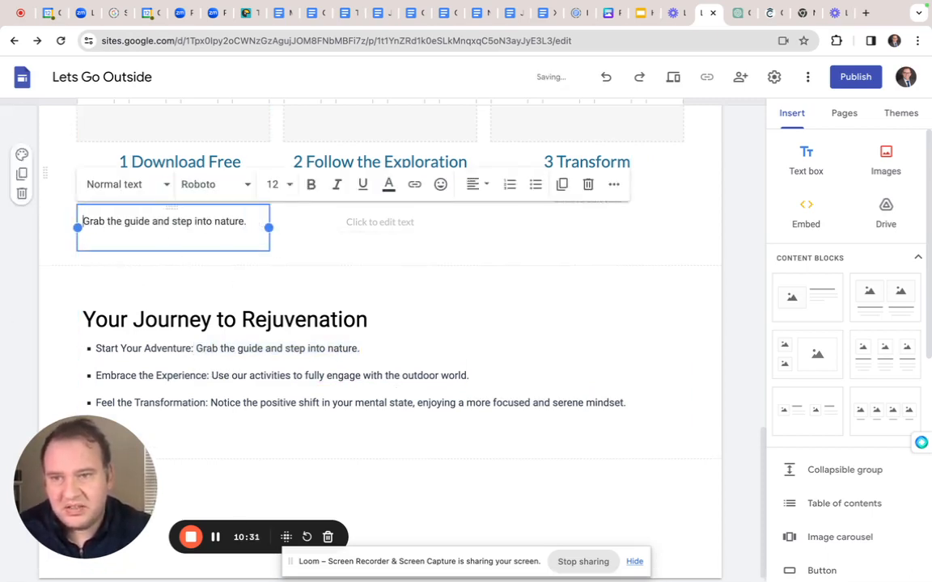
Step: Copy the Embrace the Experience bullet line into the second column's description and remove its bullet
click(356, 223)
drag(98, 375, 472, 377)
key(ctrl+c)
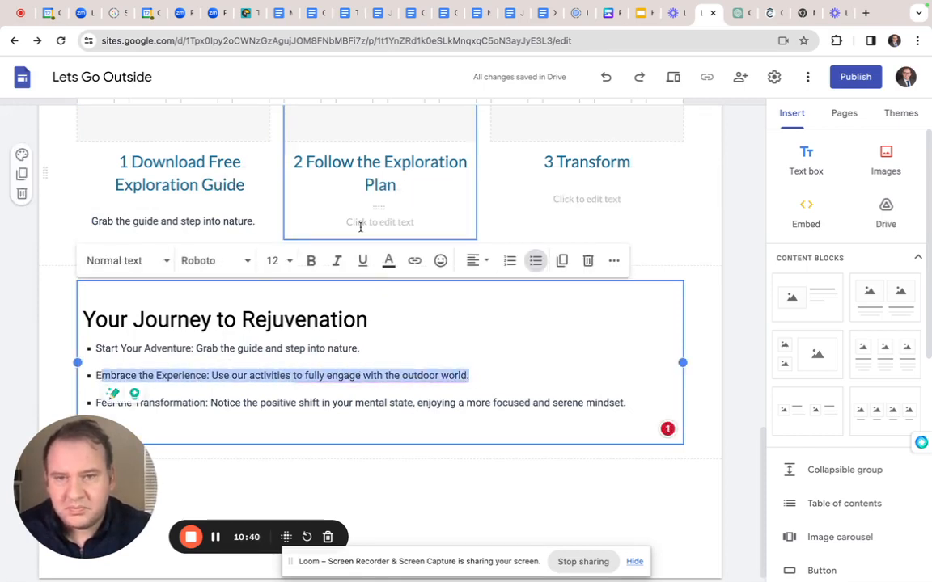
click(360, 224)
key(ctrl+v)
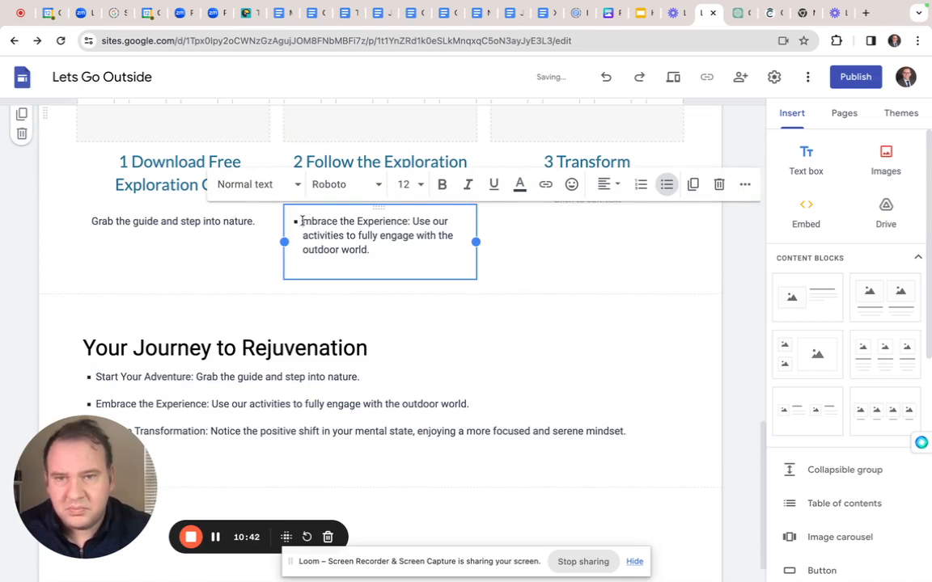
key(BackSpace)
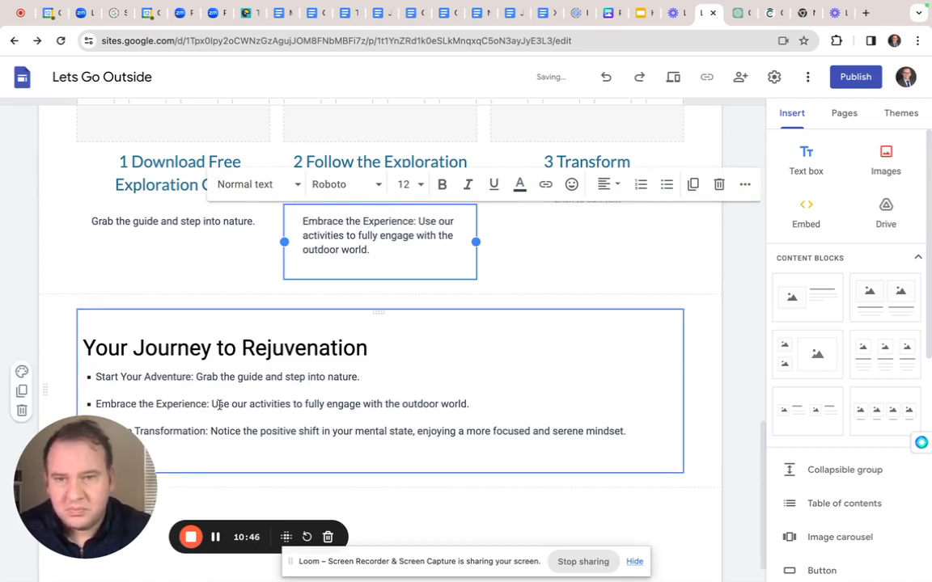
Step: Edit the second column's description to read Use the activities to fully engage with the outdoor world
scroll(199, 353, down, 1)
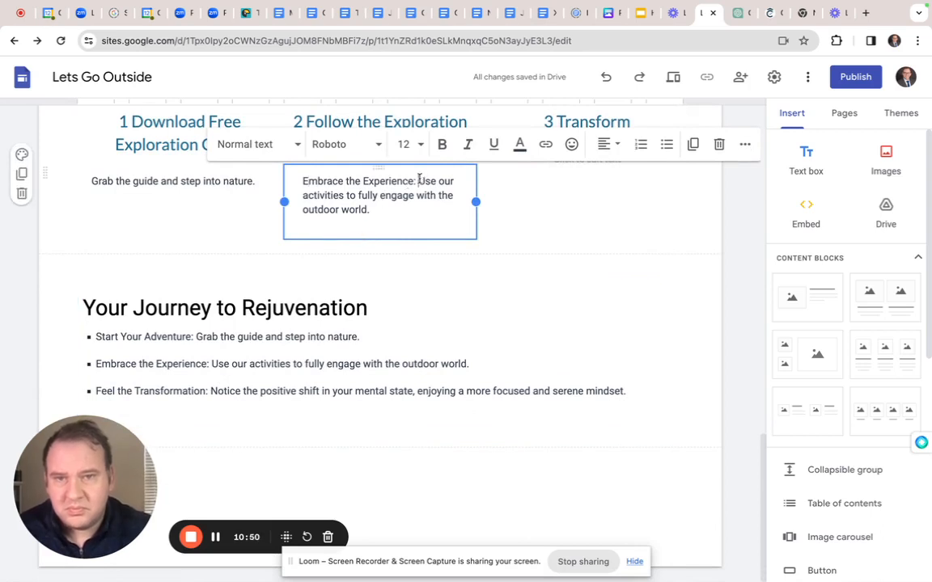
key(BackSpace)
key(BackSpace)
key(BackSpace)
key(BackSpace)
key(BackSpace)
key(BackSpace)
key(BackSpace)
key(BackSpace)
key(BackSpace)
key(BackSpace)
key(BackSpace)
key(BackSpace)
key(BackSpace)
key(BackSpace)
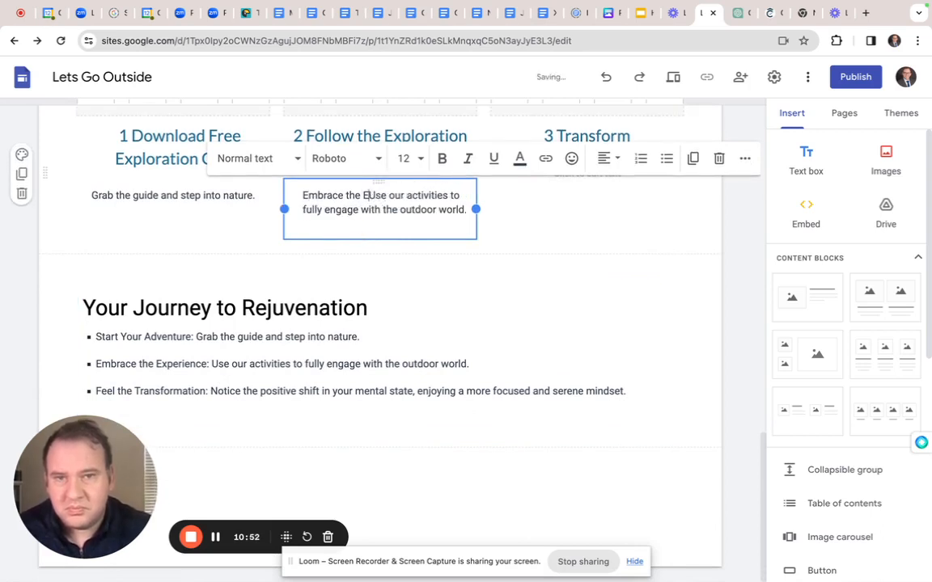
key(BackSpace)
key(BackSpace)
key(BackSpace)
key(BackSpace)
key(BackSpace)
key(BackSpace)
key(BackSpace)
key(BackSpace)
key(BackSpace)
key(BackSpace)
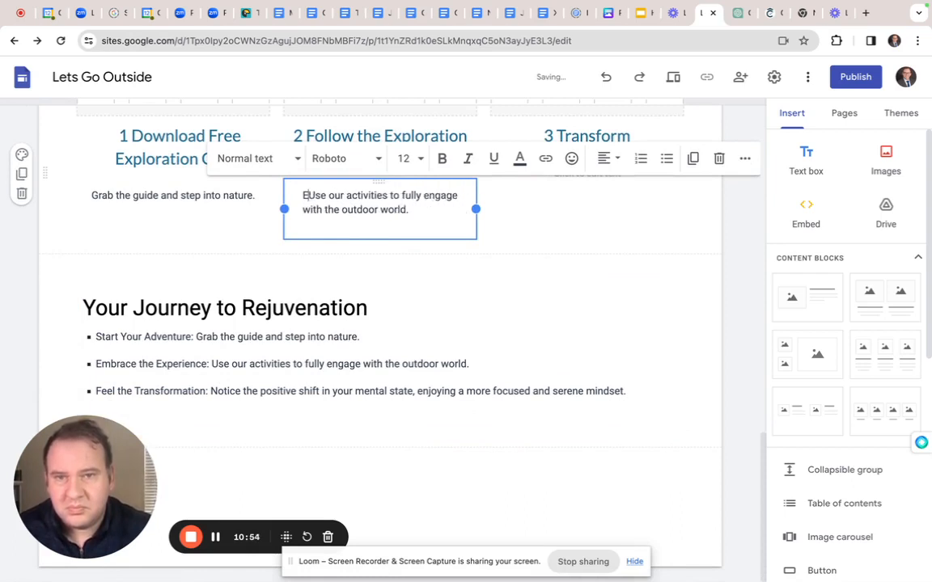
double_click(325, 195)
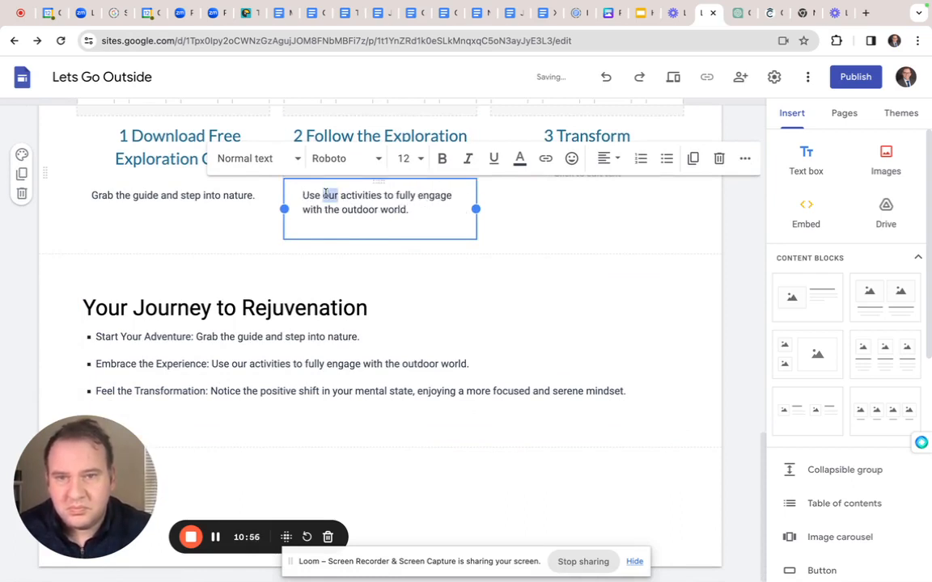
text(the)
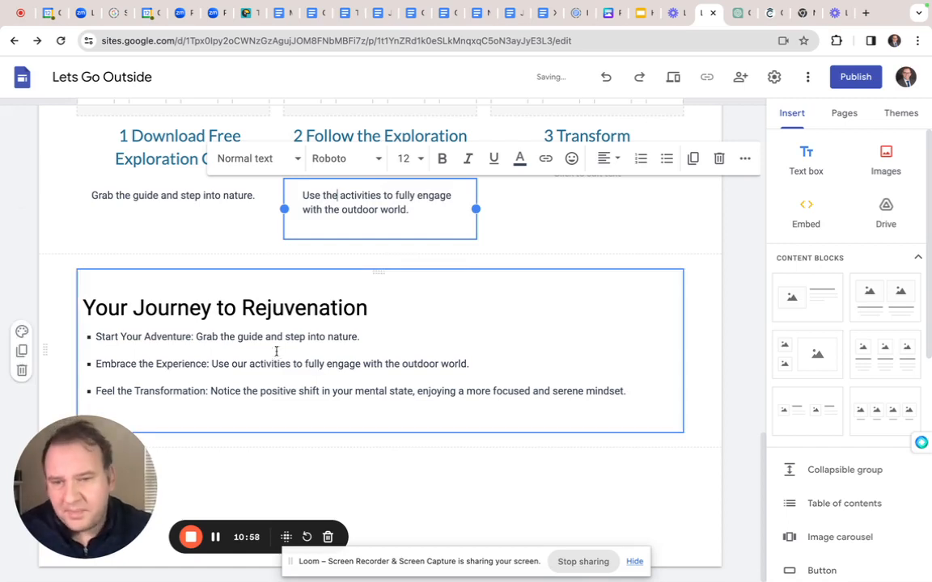
Step: Paste the Notice the positive shift sentence into the third column without a bullet, starting it with Enjoy instead of Notice
drag(210, 390, 629, 394)
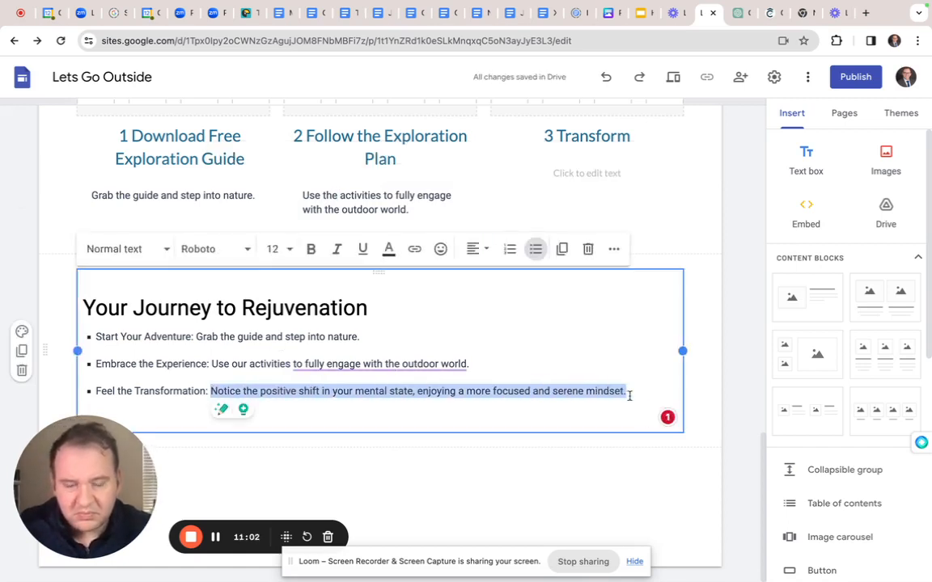
click(575, 174)
key(ctrl+v)
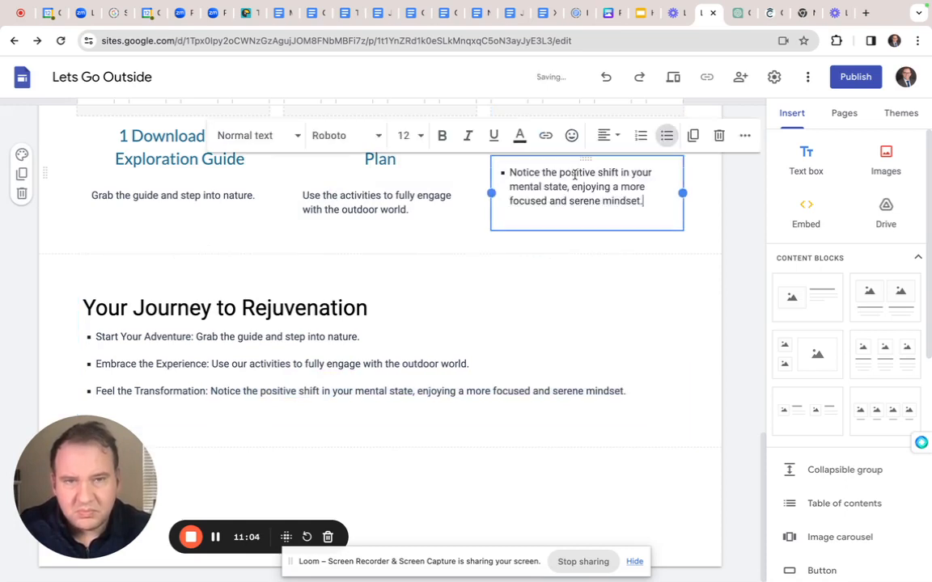
click(512, 171)
key(BackSpace)
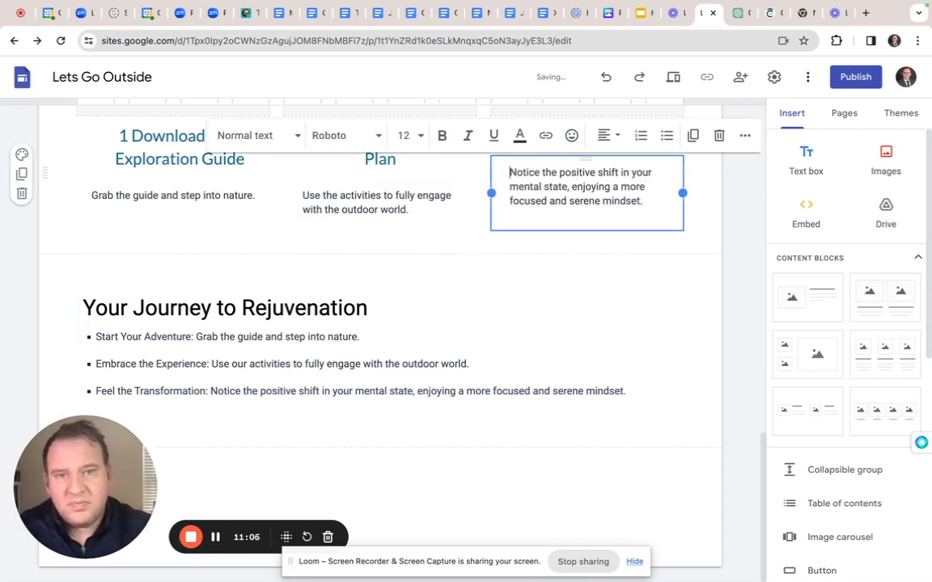
double_click(520, 172)
text(Enjoy)
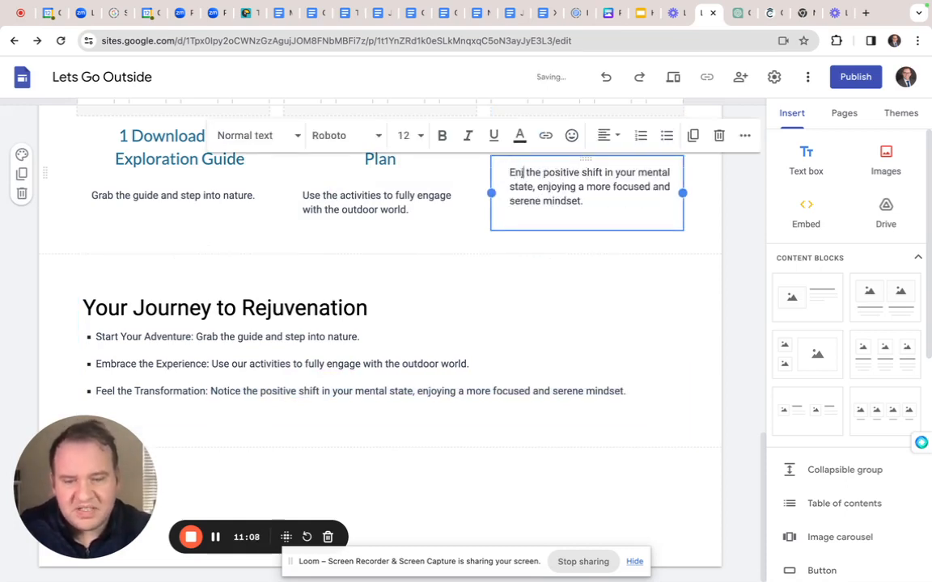
Step: Add an empty line below the 3 Transform title so the third column's description lines up with the others
scroll(434, 214, up, 2)
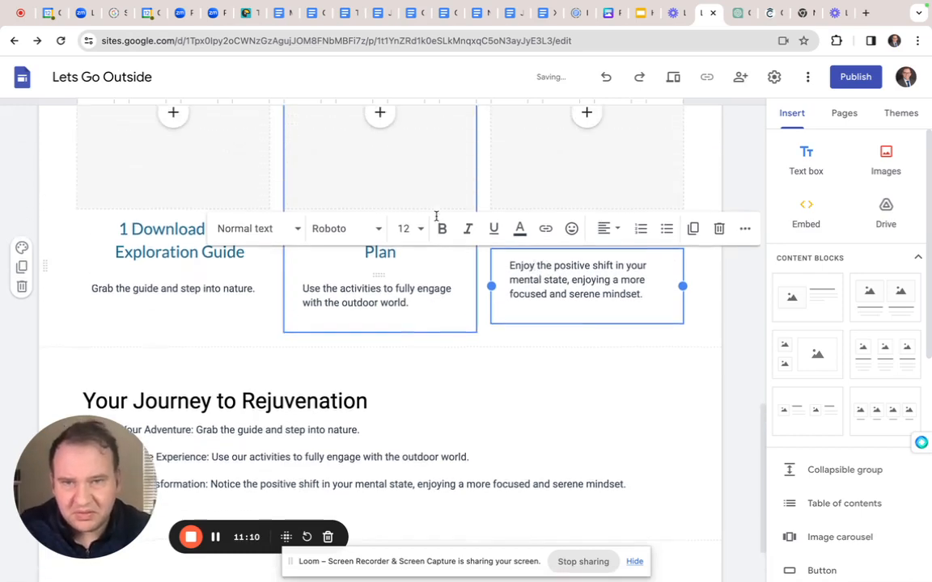
click(497, 361)
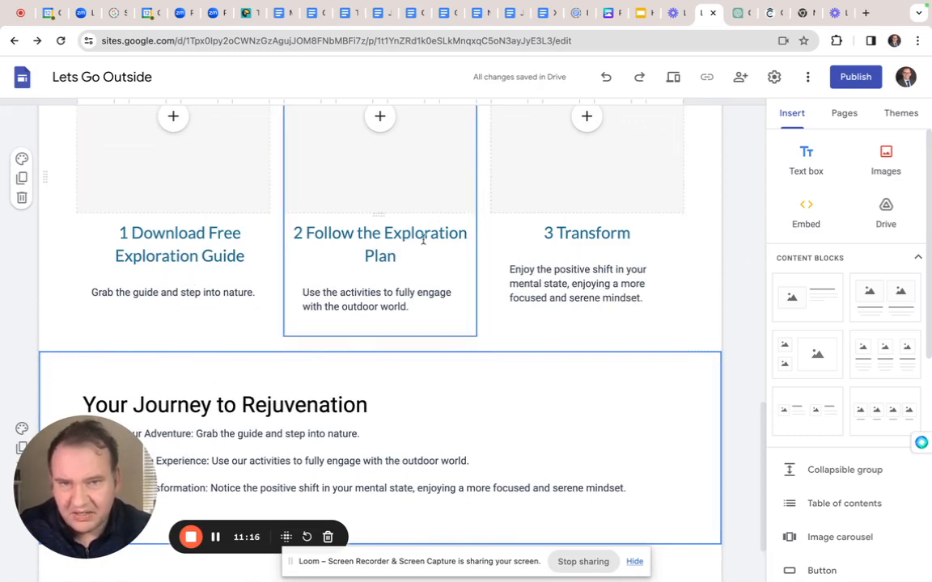
click(644, 231)
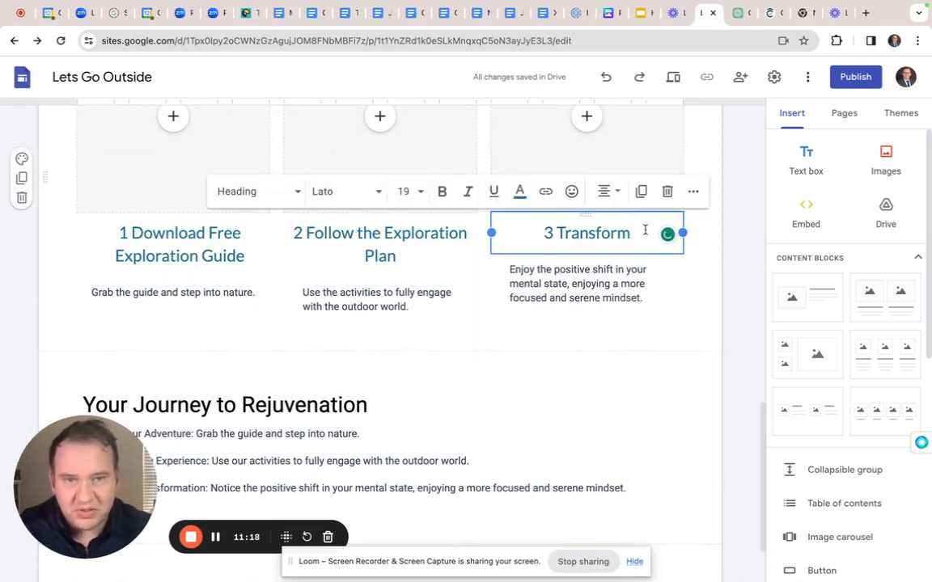
key(Return)
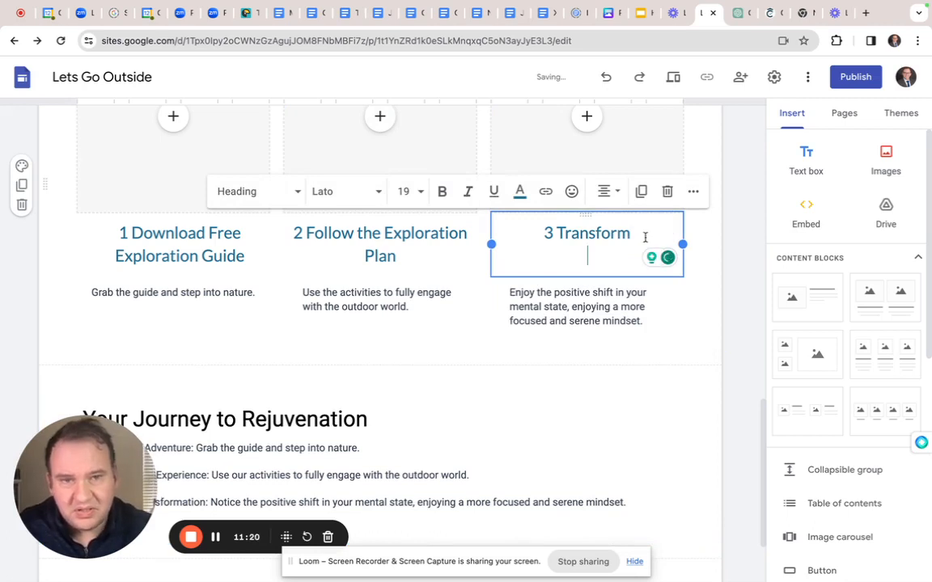
click(582, 321)
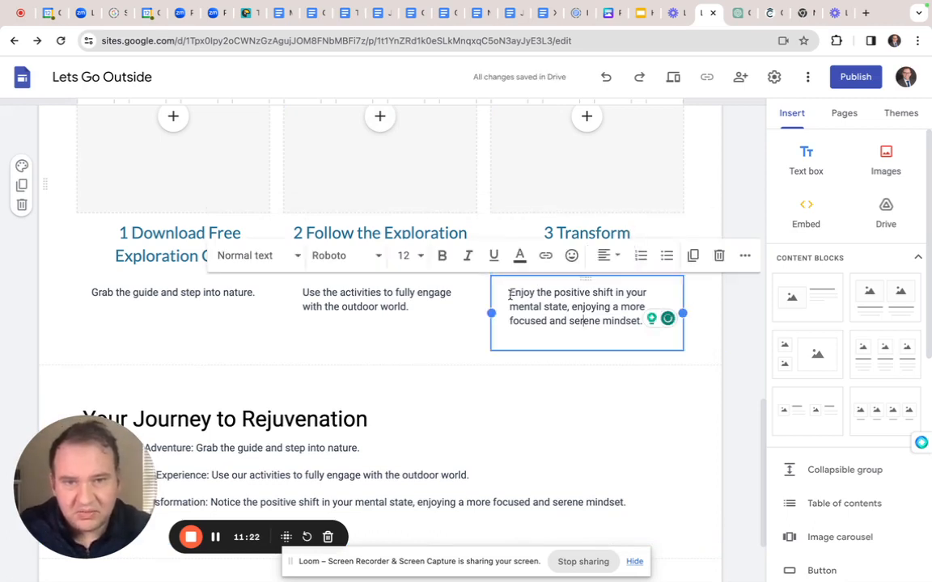
scroll(429, 330, down, 2)
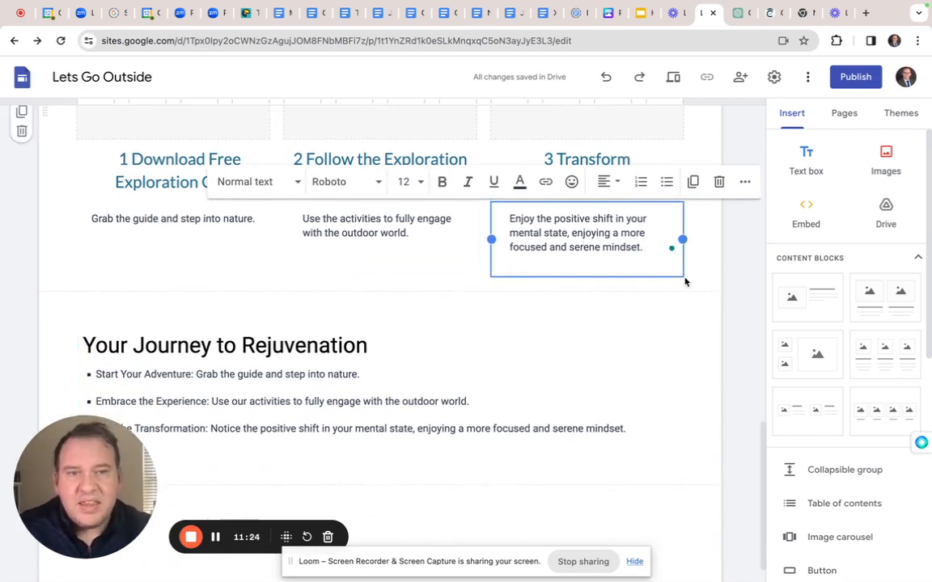
click(736, 13)
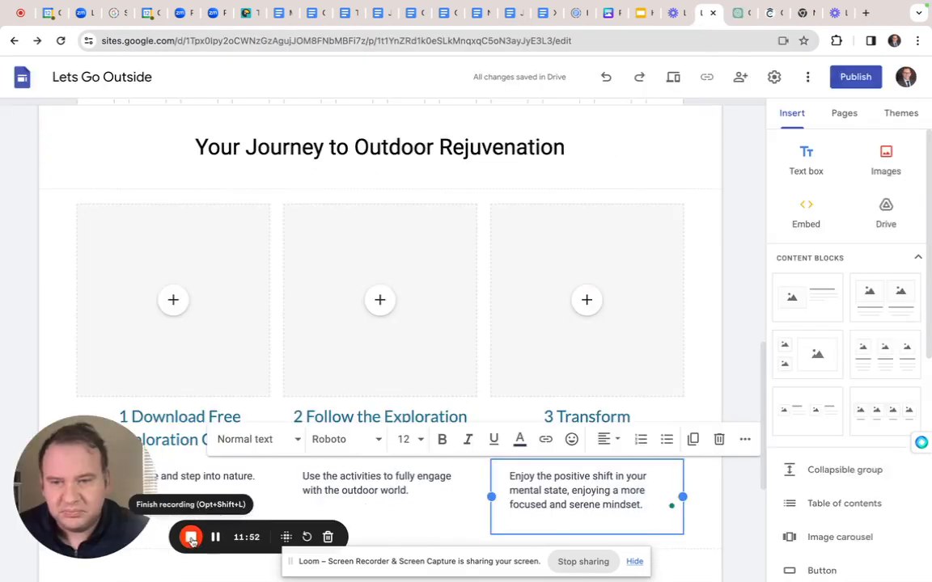
click(215, 537)
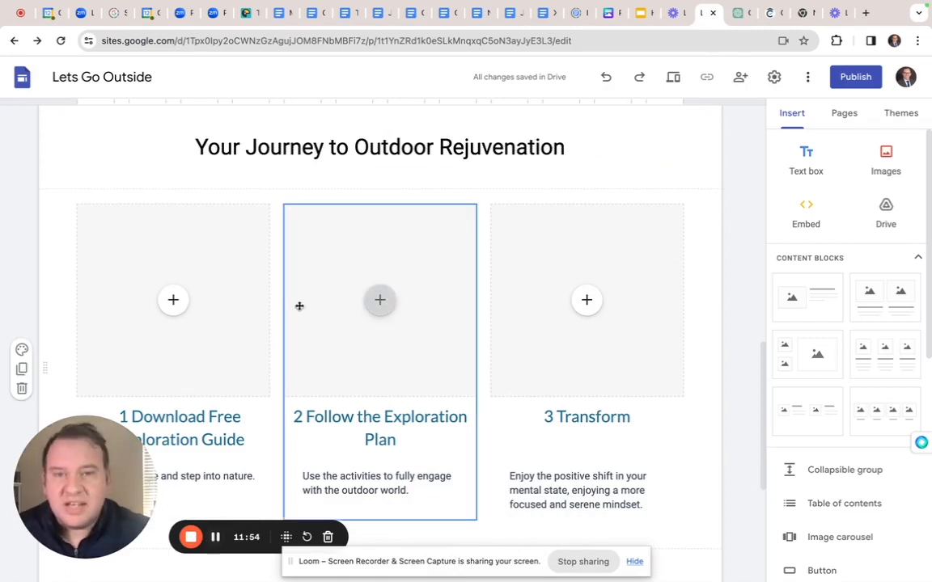